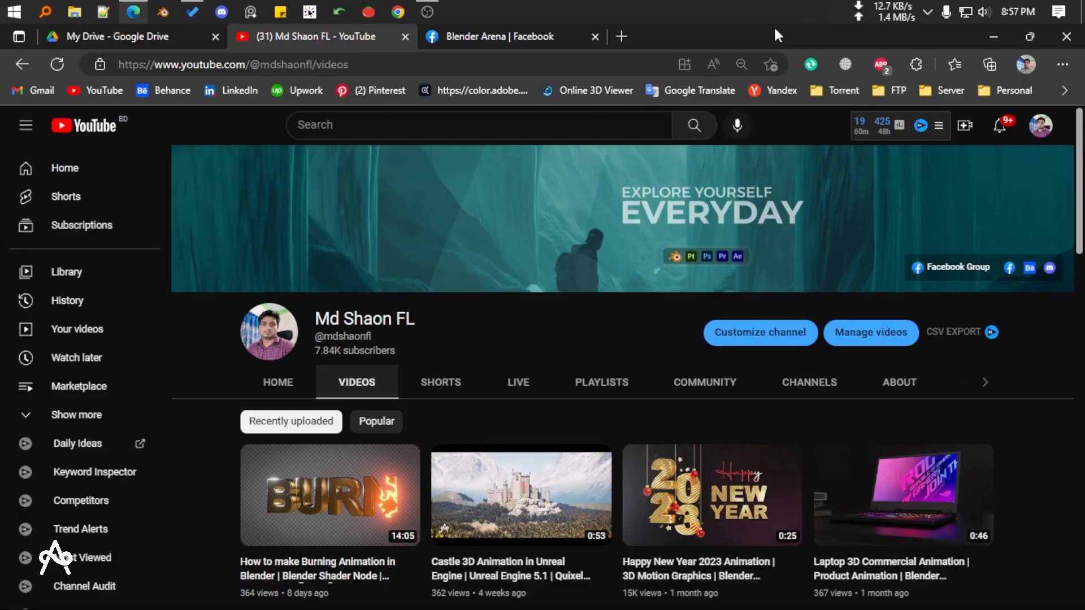
Switch from the browser to Blender and dismiss the splash screen
click(188, 11)
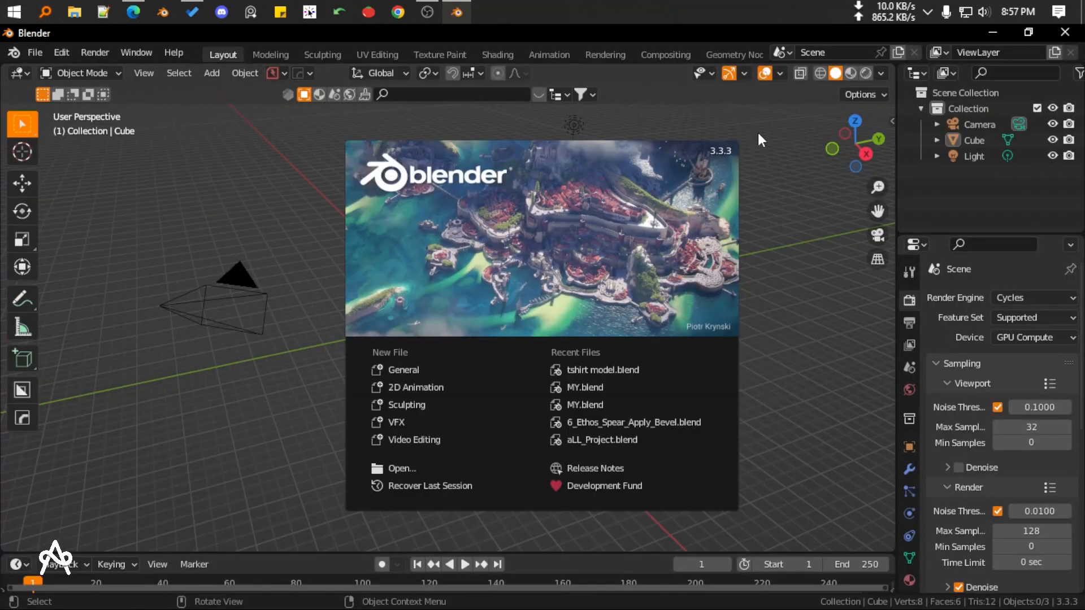
click(828, 269)
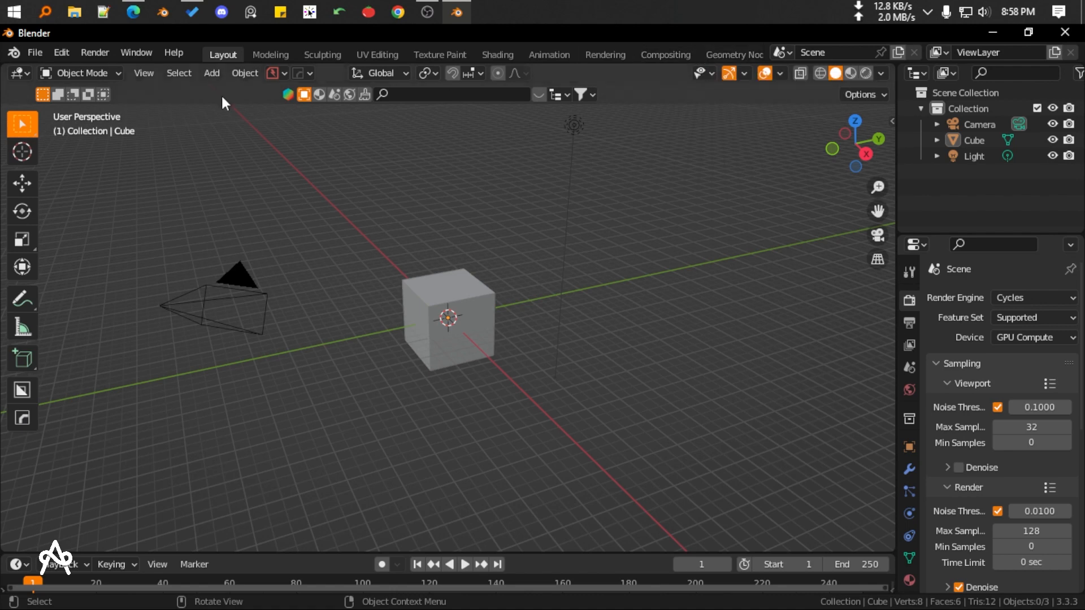
Look at the Geometry Nodes workspace and return to the Layout workspace
click(18, 73)
click(708, 54)
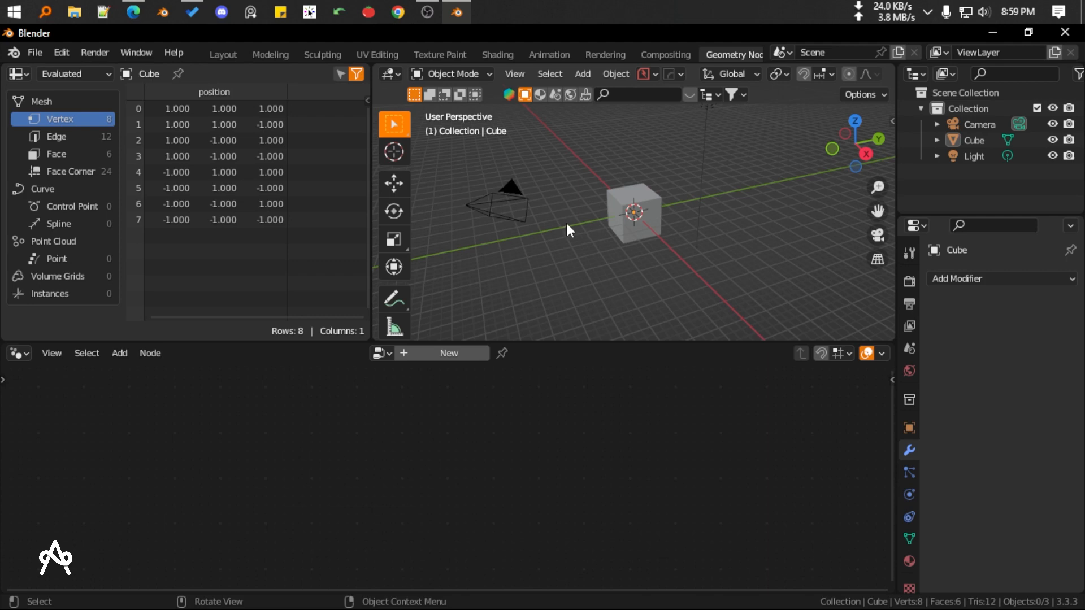
click(227, 56)
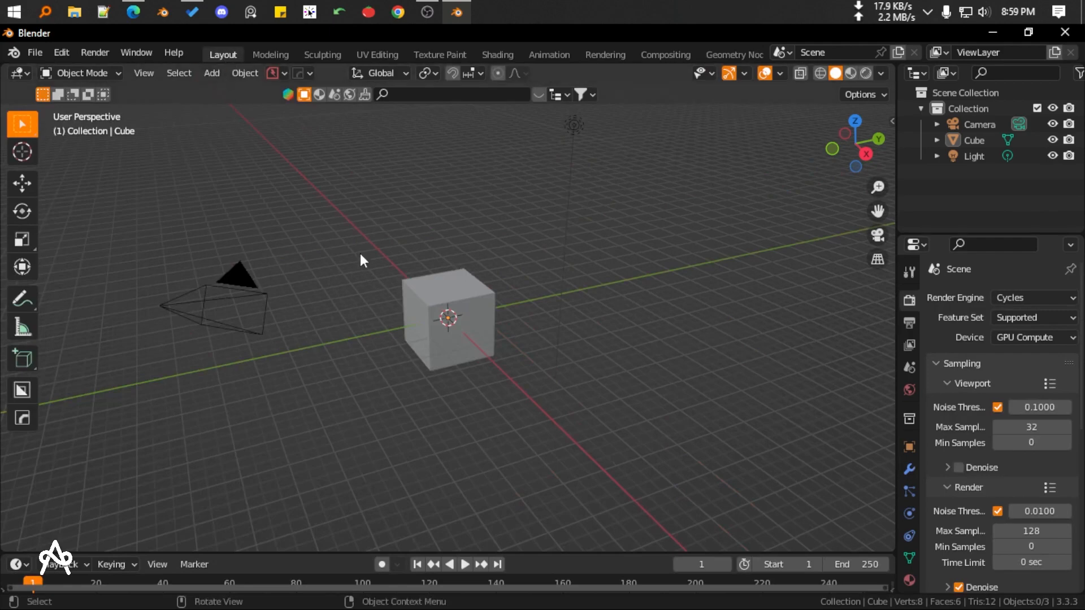
Delete the default camera and light from the scene, keeping only the cube
drag(429, 191, 621, 210)
shift+click(219, 331)
key(Delete)
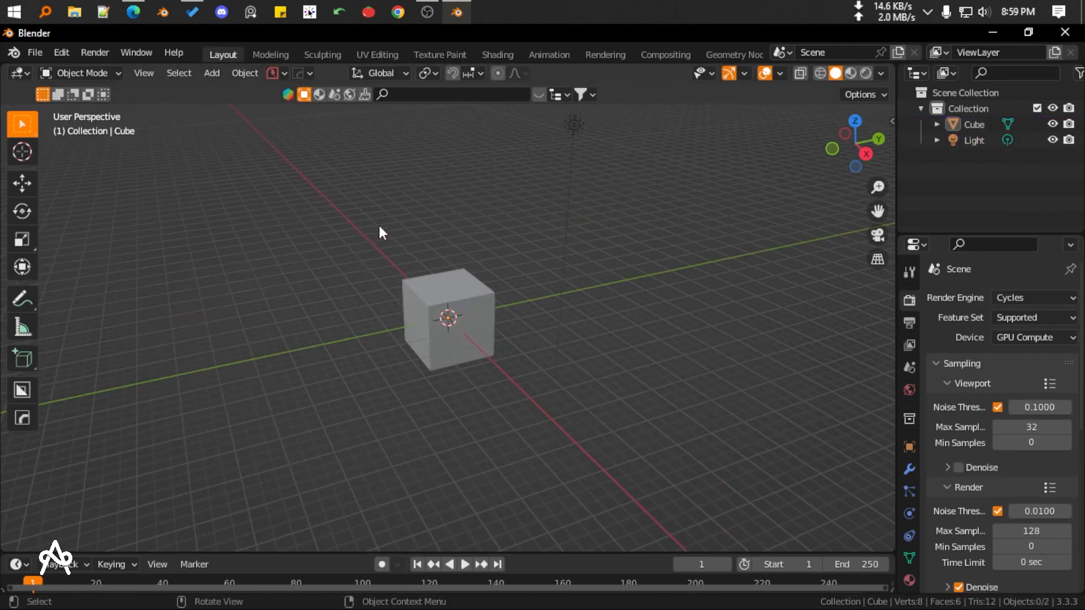
Examine the cube in the viewport from several angles together with its matching object entry in the Outliner
click(465, 314)
middle_drag(460, 284, 446, 321)
scroll(445, 338, up, 4)
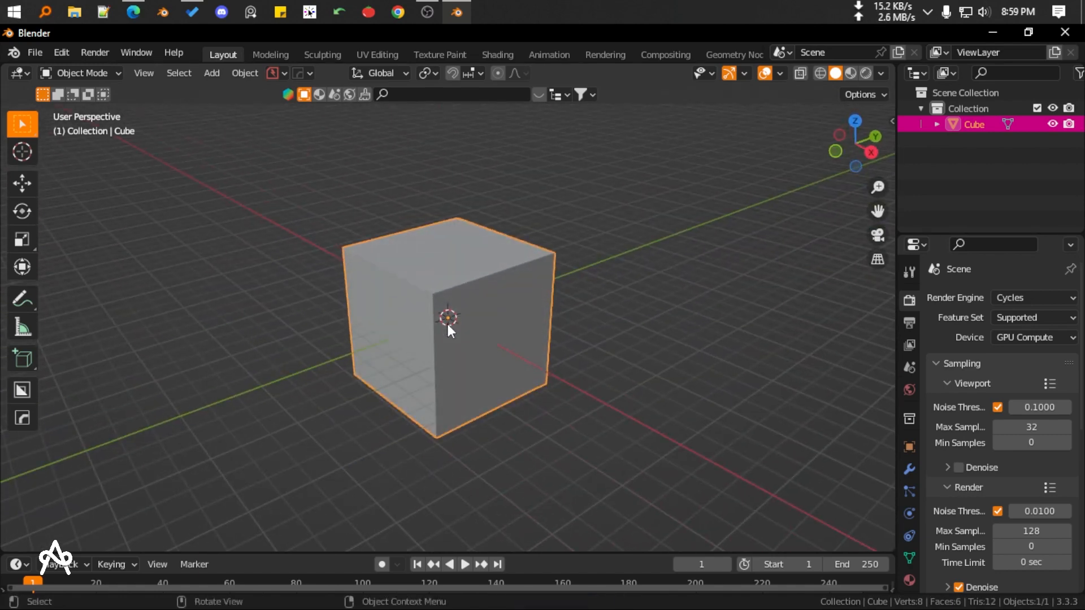
middle_drag(446, 321, 425, 314)
scroll(427, 314, up, 1)
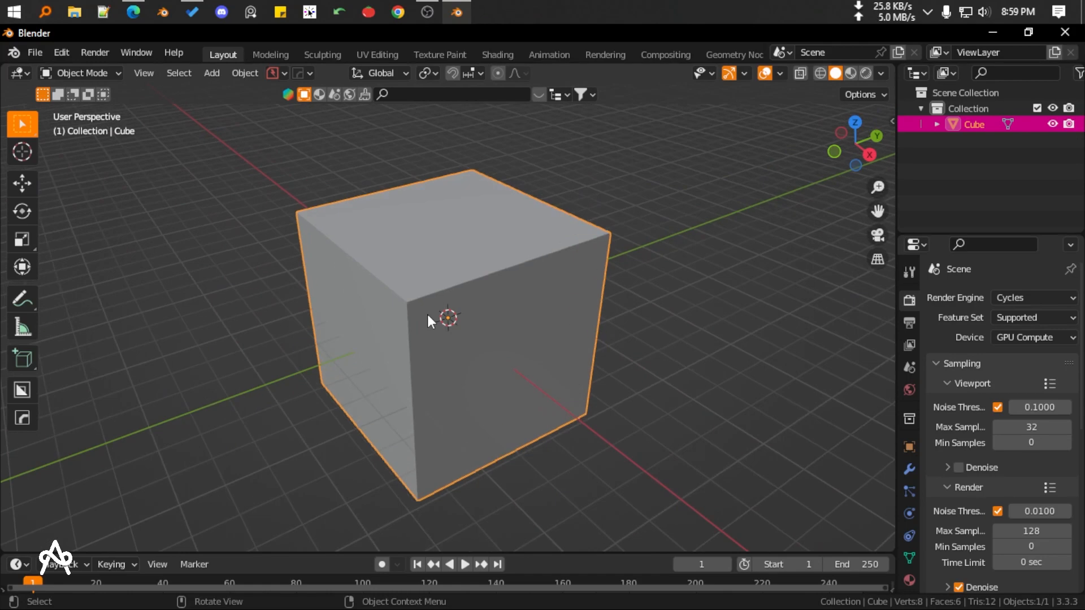
scroll(427, 314, down, 3)
scroll(478, 345, up, 1)
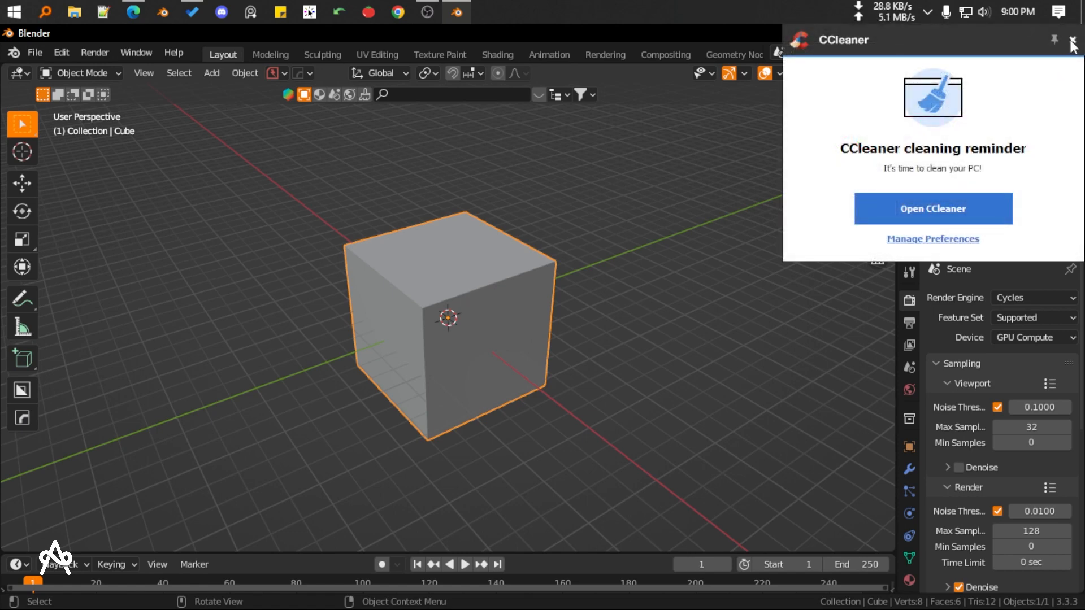
click(592, 187)
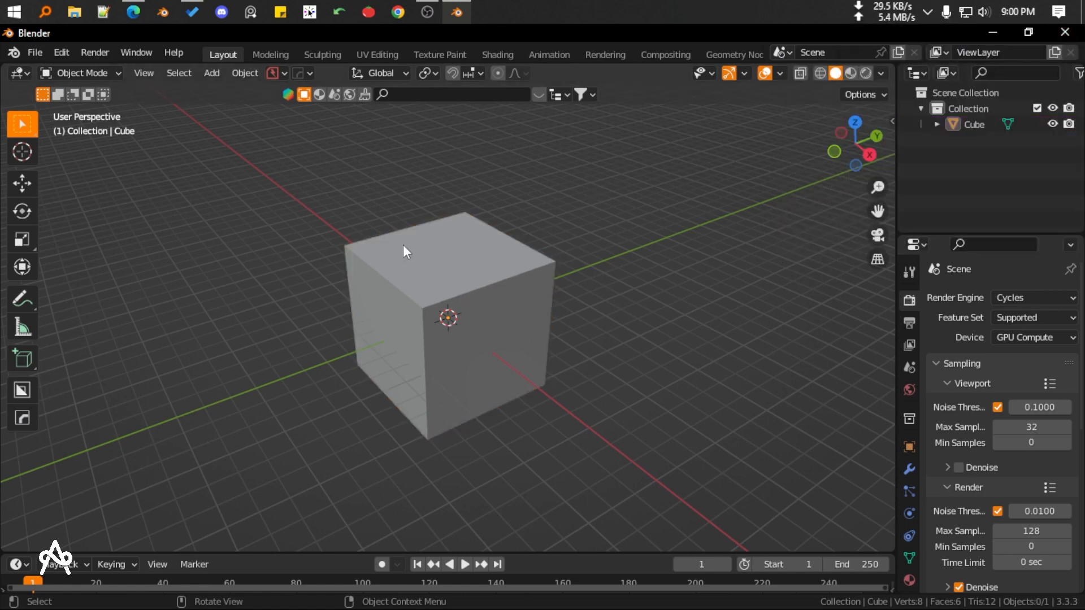
click(491, 291)
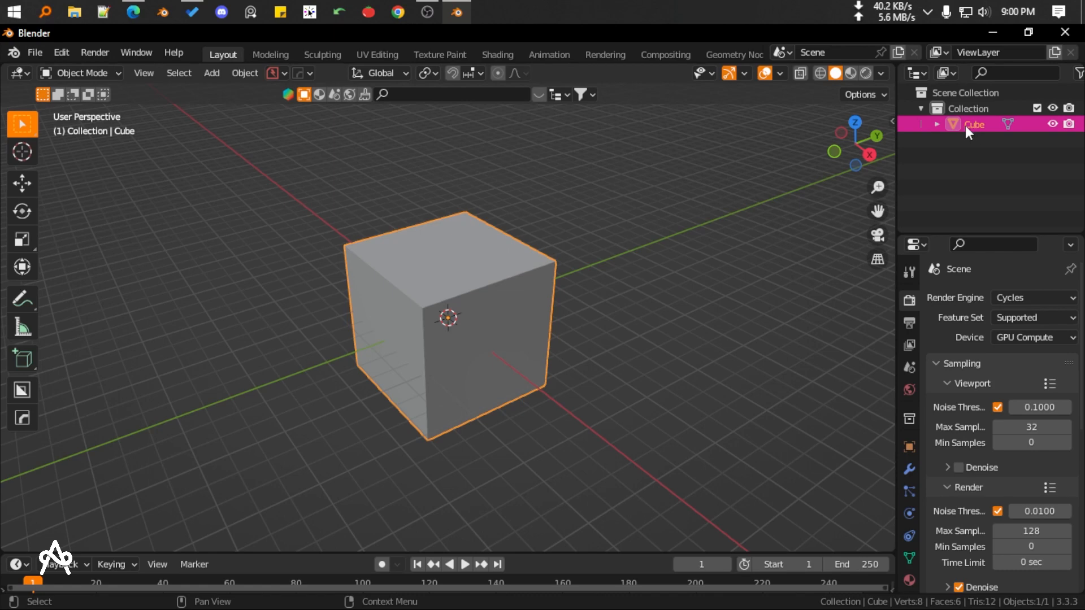
click(752, 240)
click(488, 283)
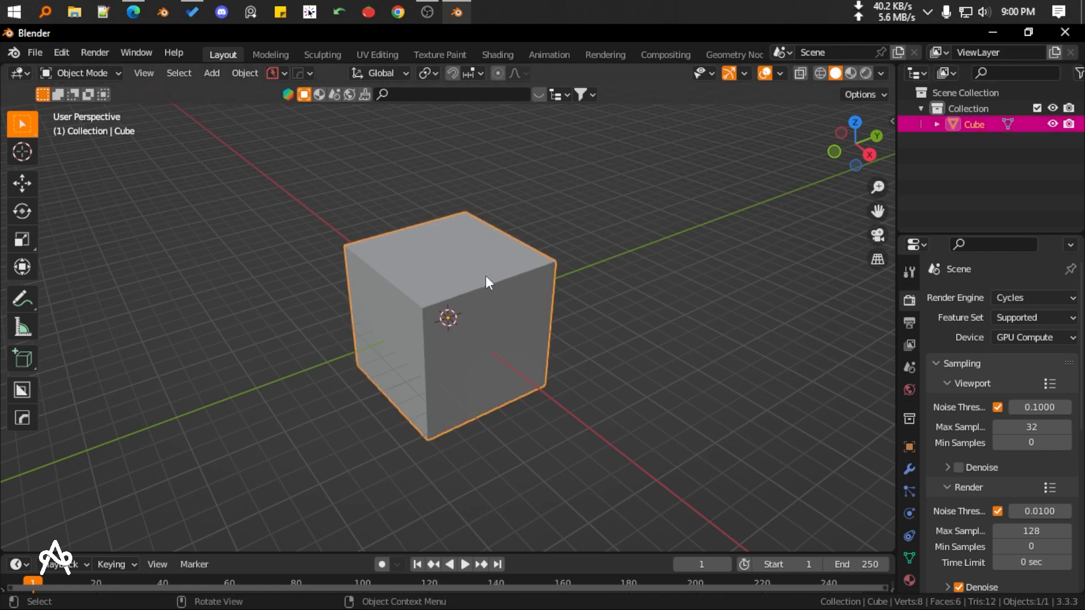
Add a plane mesh and move it along the Y axis until it sits clear of the cube
key(shift+a)
mouse_move(415, 438)
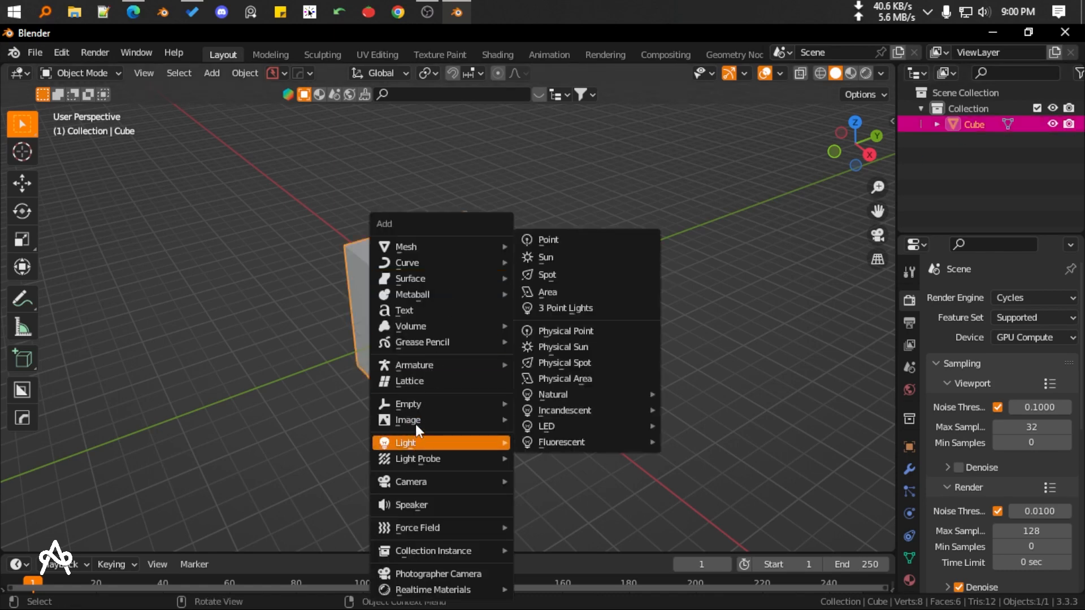
mouse_move(424, 247)
click(545, 240)
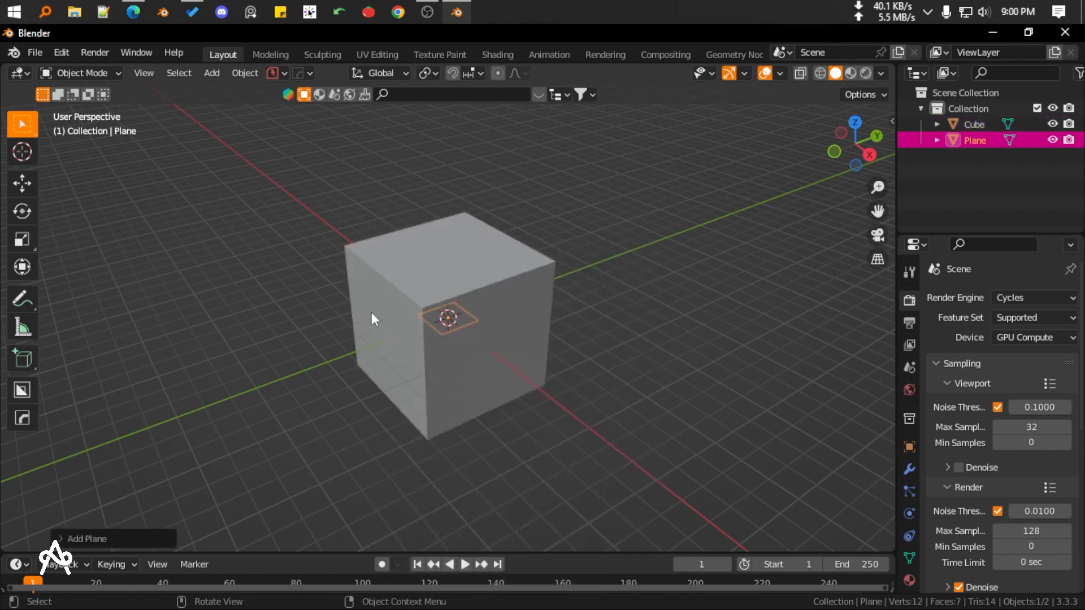
click(22, 183)
drag(479, 305, 687, 246)
click(628, 275)
click(622, 254)
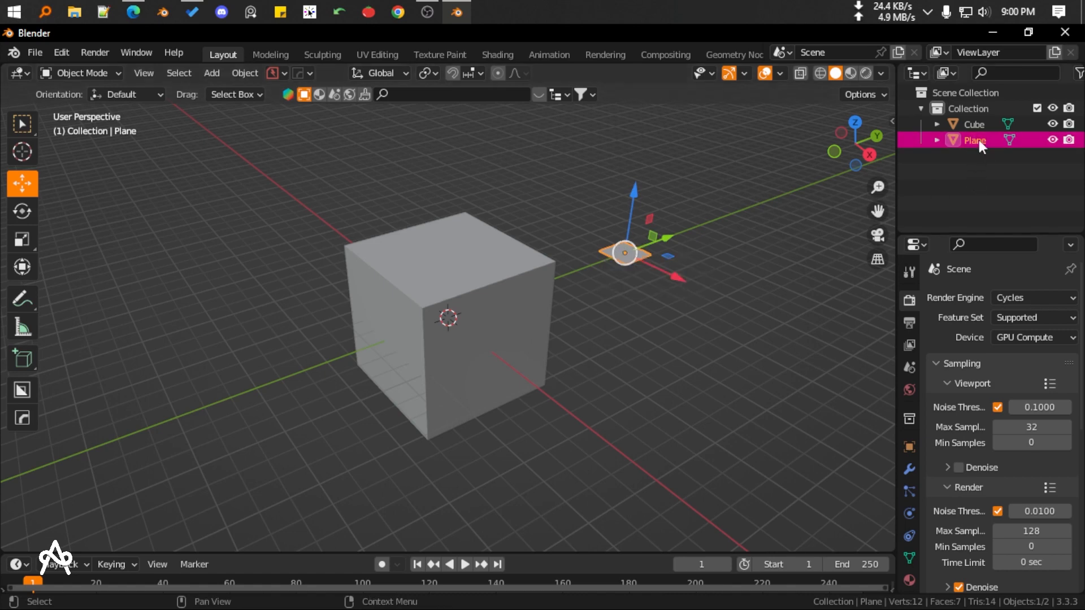
Select the cube and the plane in turn to match each with its Outliner entry
click(489, 242)
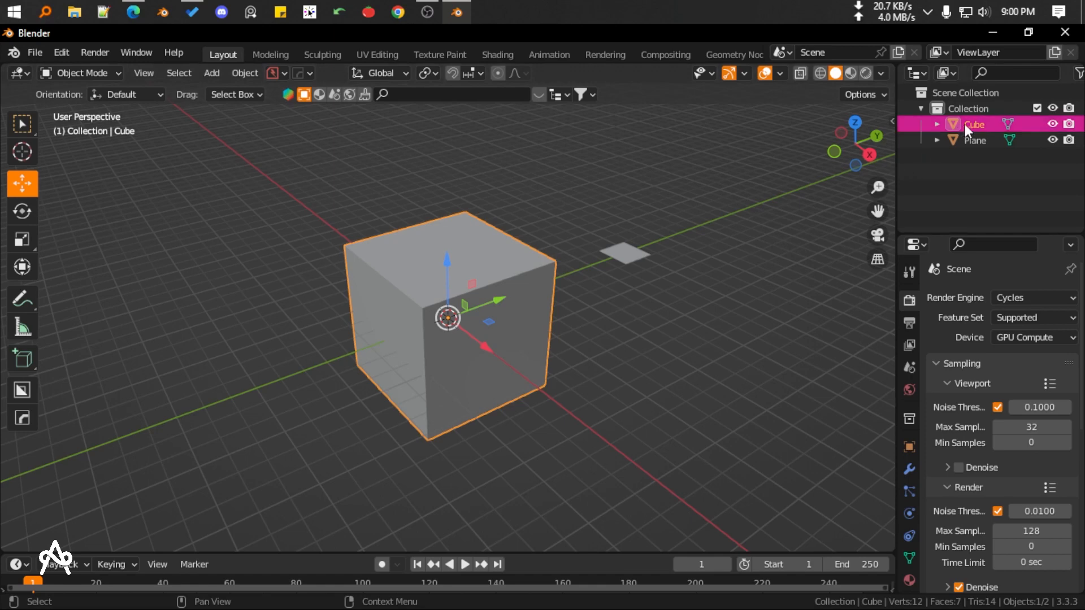
click(683, 208)
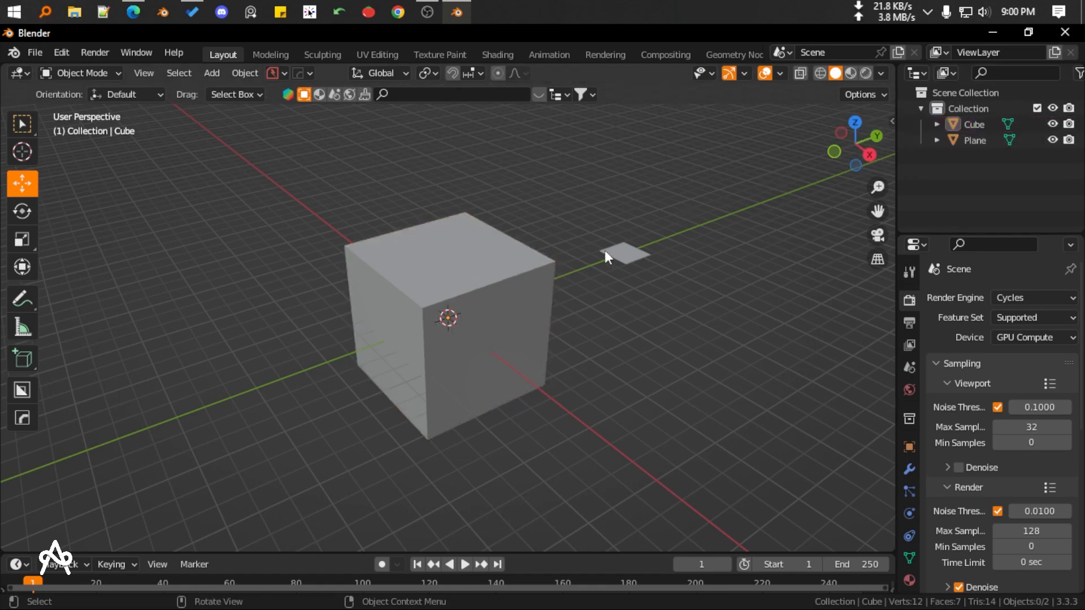
click(620, 250)
click(464, 270)
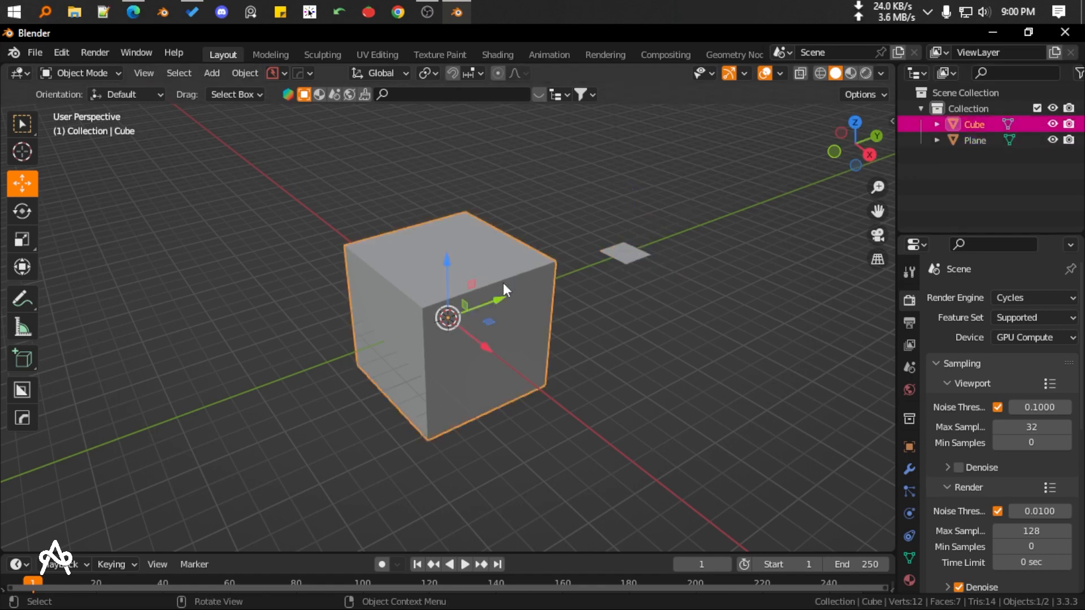
Show the Object Data properties of the selected cube
scroll(430, 291, up, 2)
mouse_move(429, 290)
middle_down()
mouse_move(449, 243)
mouse_move(451, 305)
mouse_move(460, 286)
mouse_move(347, 290)
mouse_move(447, 296)
middle_up()
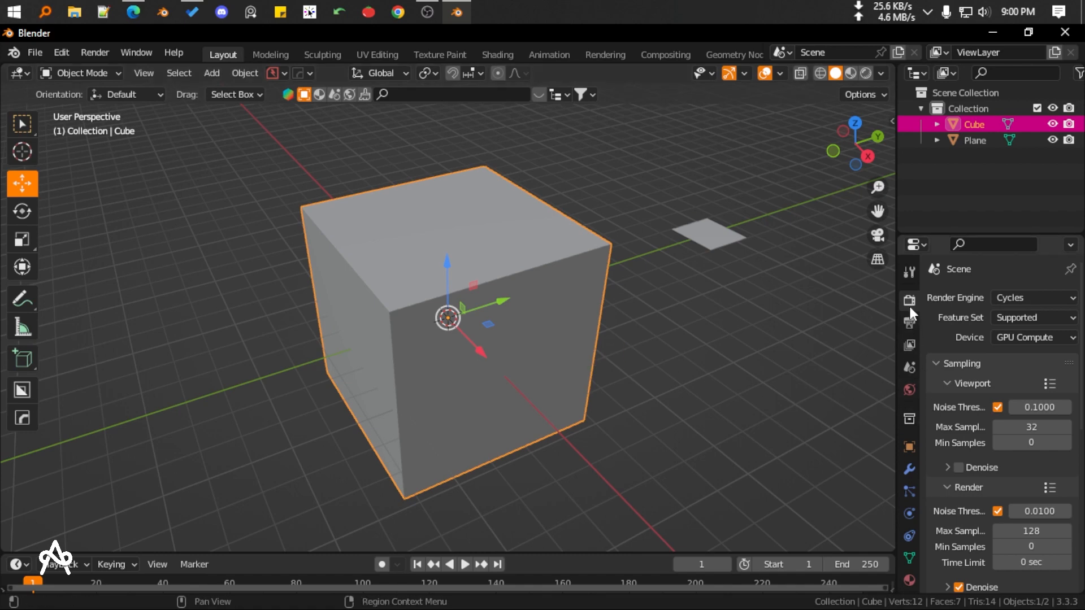
scroll(908, 375, down, 2)
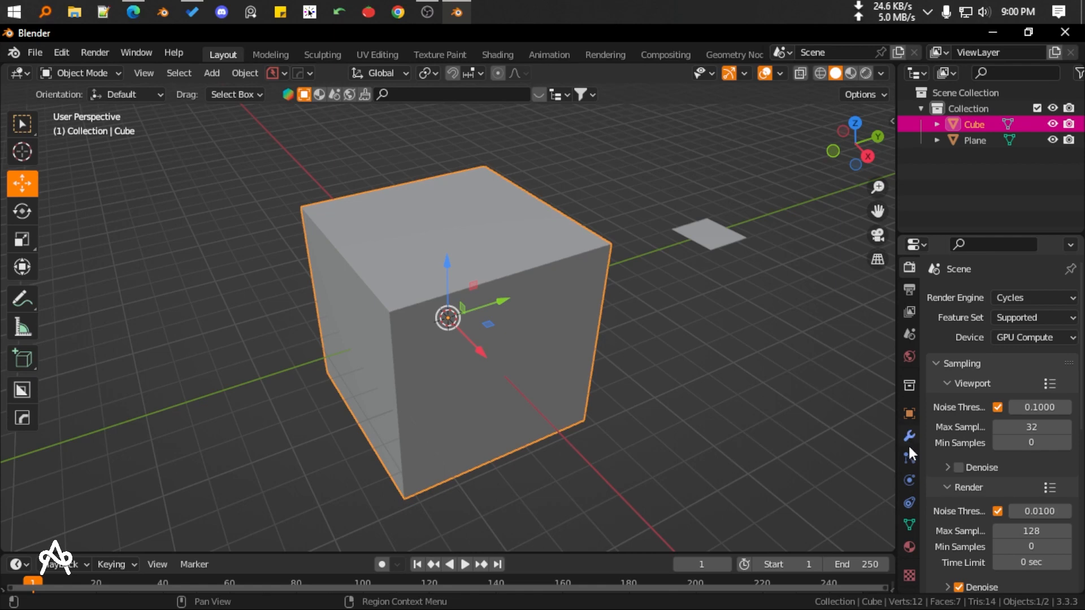
click(910, 525)
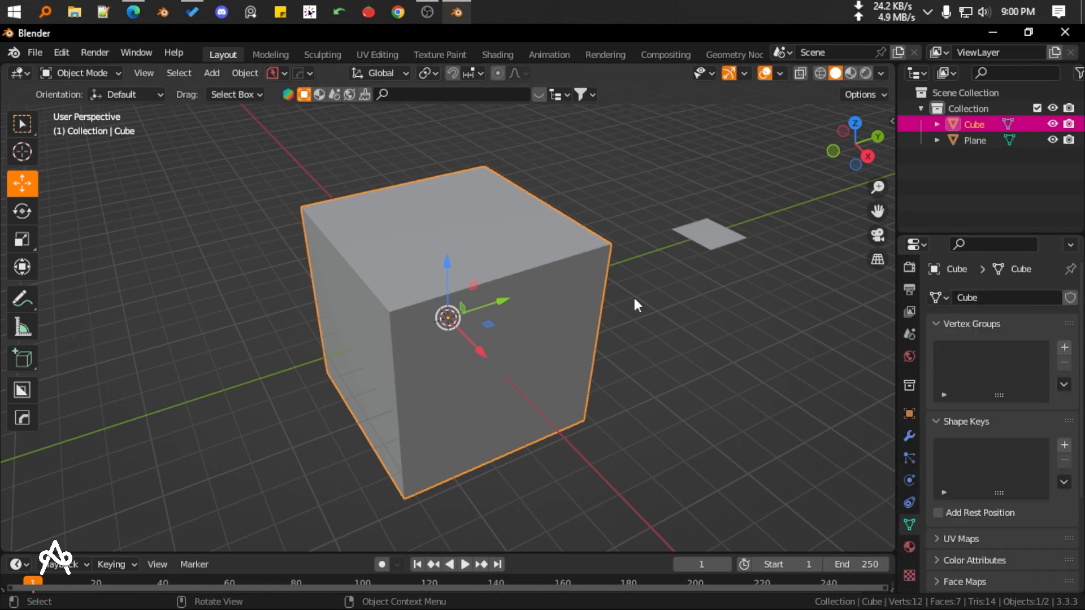
middle_drag(507, 286, 482, 274)
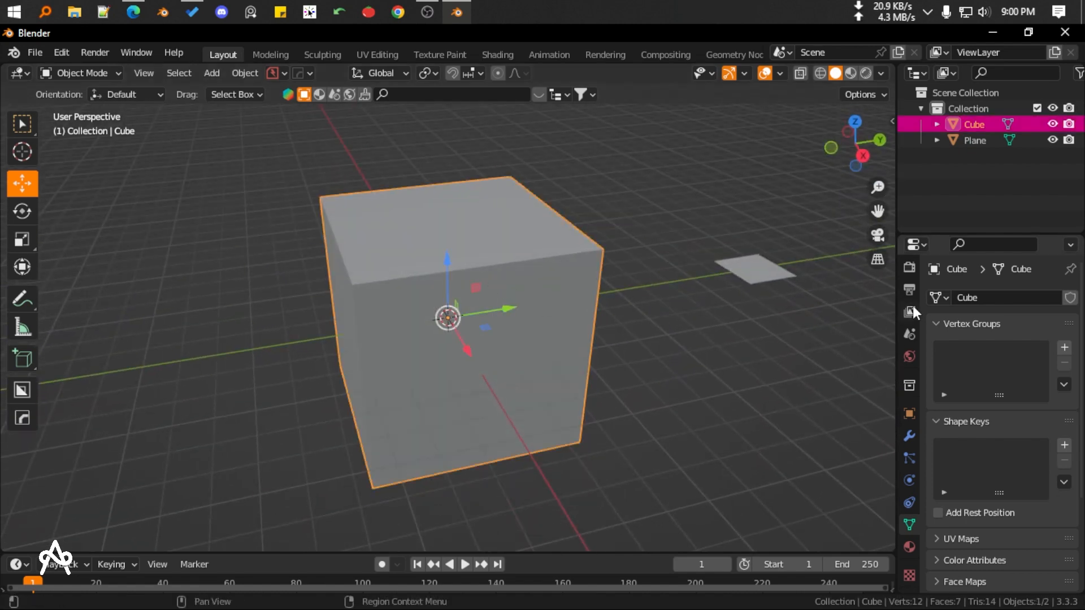
Assign the Plane mesh data to the Cube object and examine the object in the viewport and Outliner
click(937, 297)
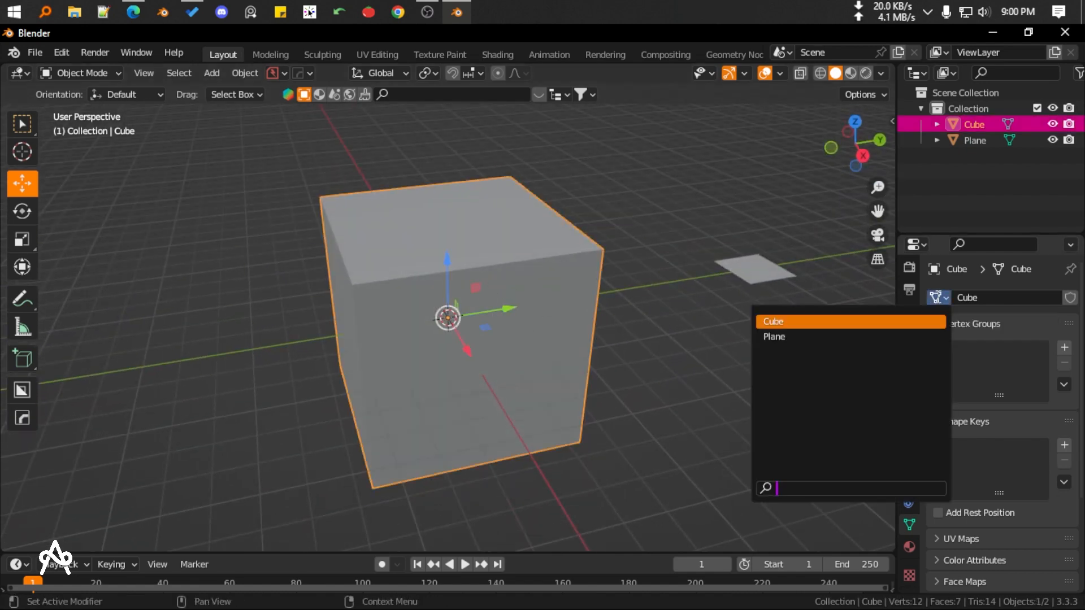
click(791, 336)
middle_drag(732, 351, 539, 384)
scroll(539, 384, up, 3)
click(531, 390)
scroll(540, 379, down, 3)
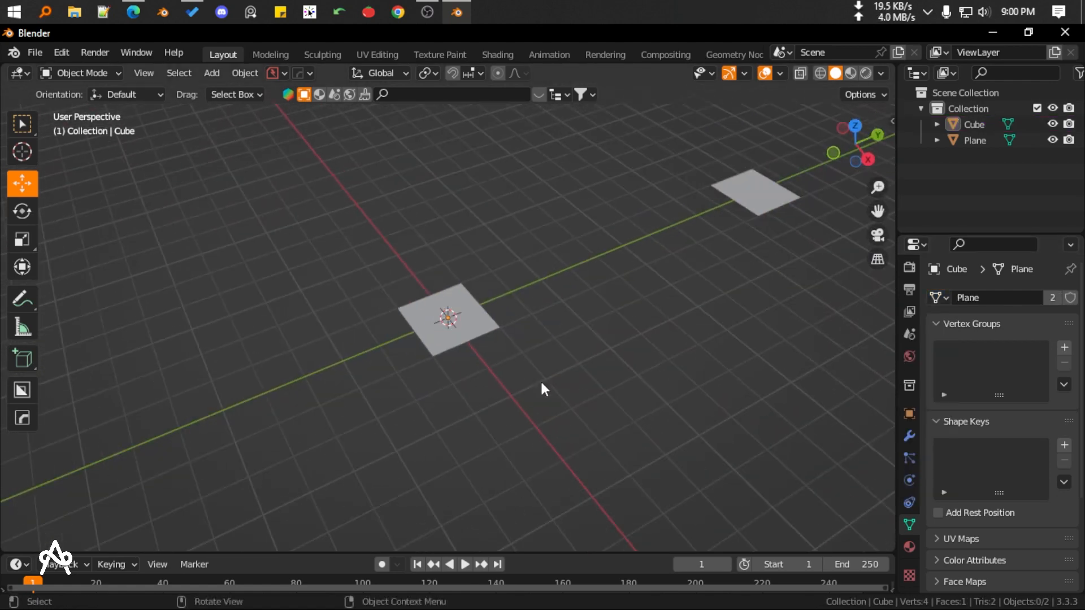
click(412, 306)
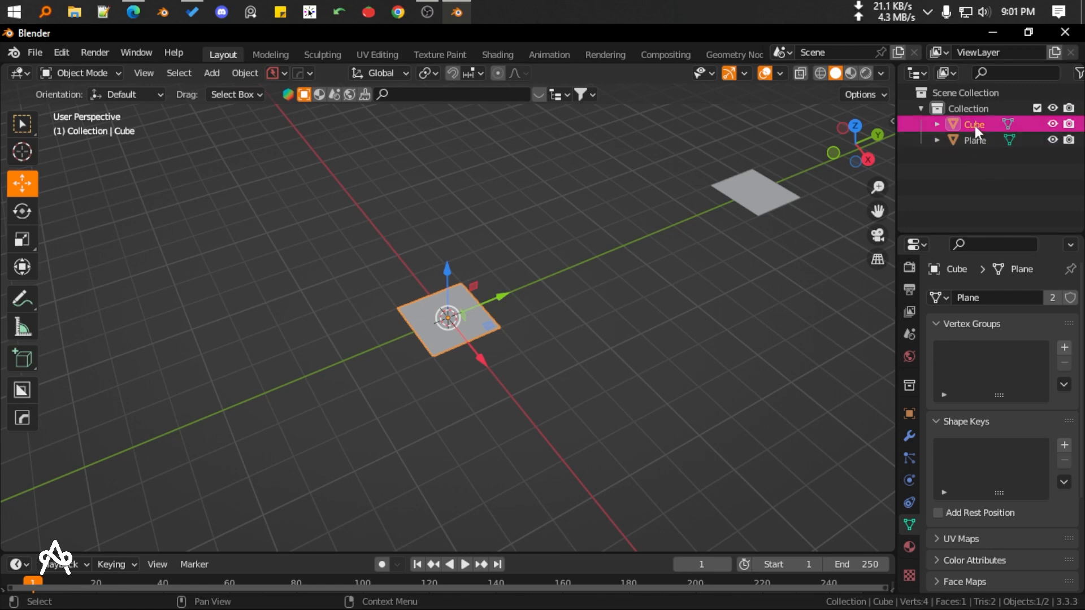
scroll(497, 288, up, 2)
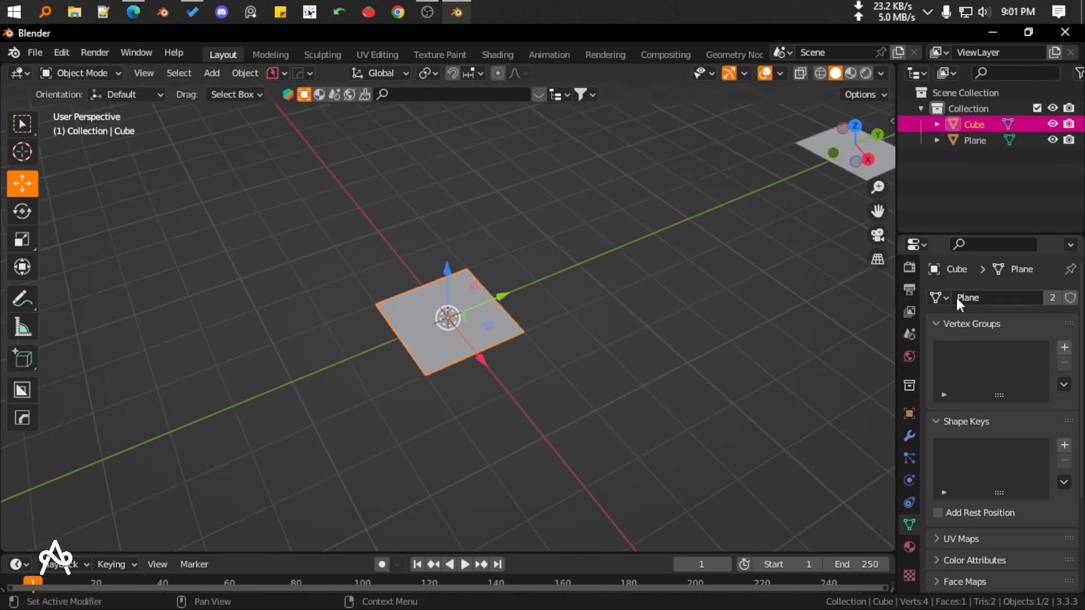
middle_drag(777, 212, 792, 170)
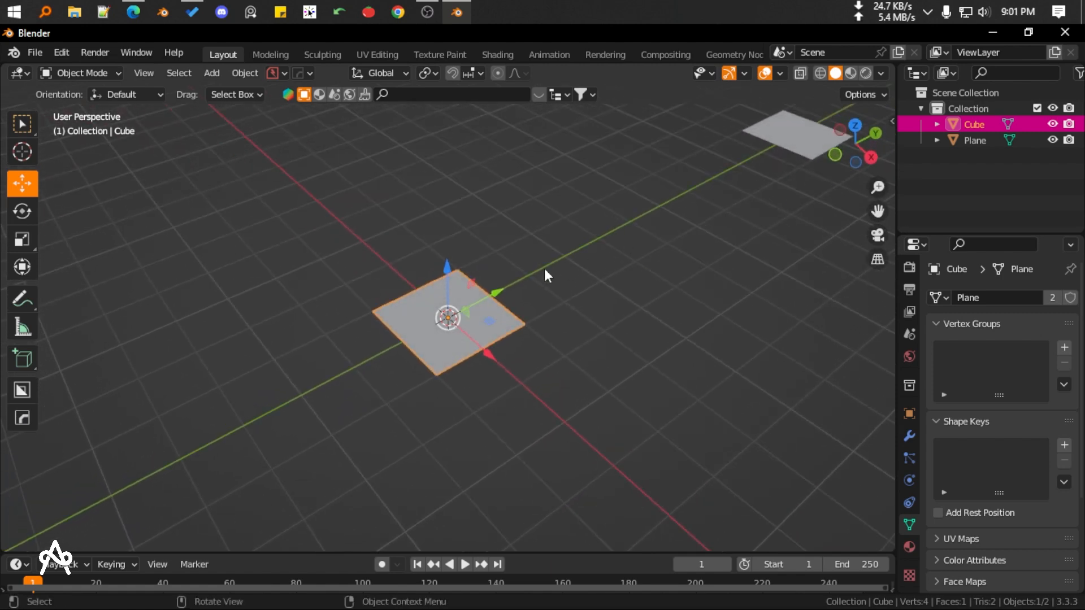
Undo the mesh data swap on the Cube object
key(ctrl+z)
key(ctrl+z)
key(ctrl+z)
Assign the Cube mesh data to the Plane object and compare the two objects sharing it
scroll(633, 286, down, 5)
middle_drag(612, 277, 819, 305)
click(741, 301)
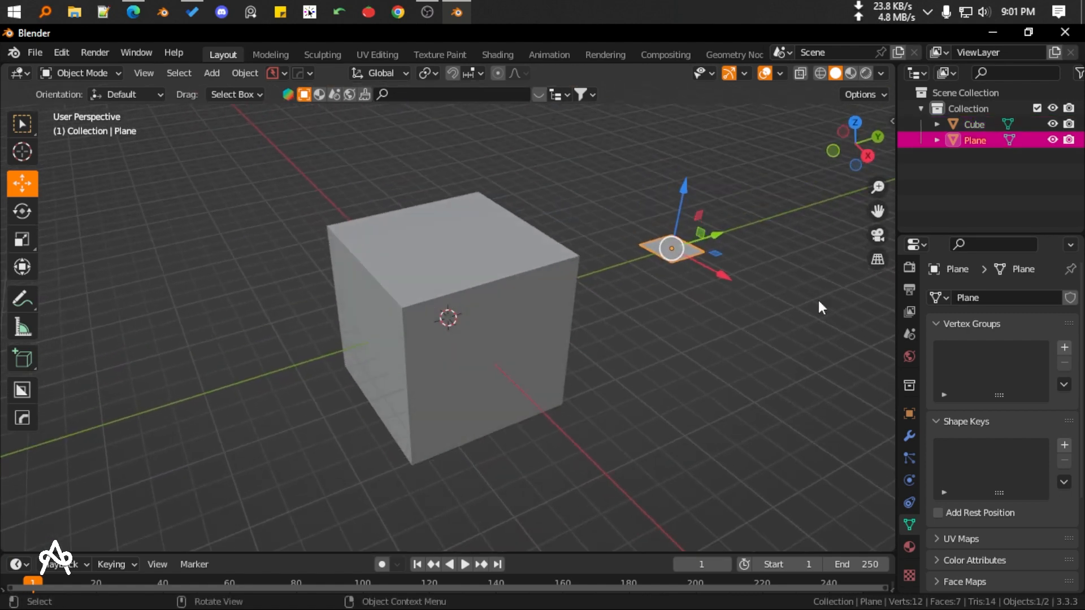
click(937, 297)
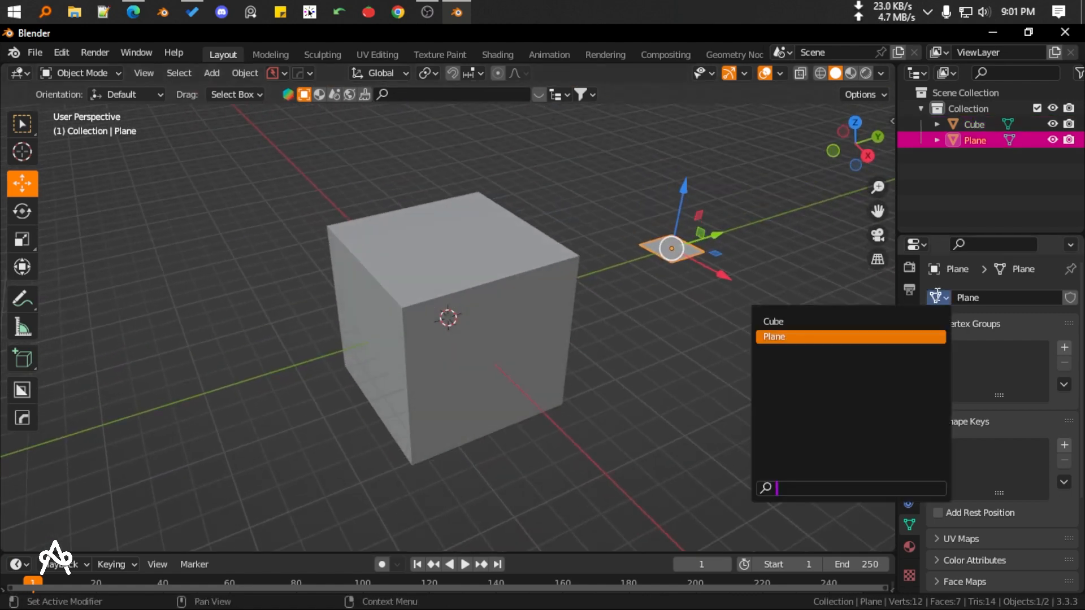
click(775, 322)
middle_drag(775, 323, 720, 321)
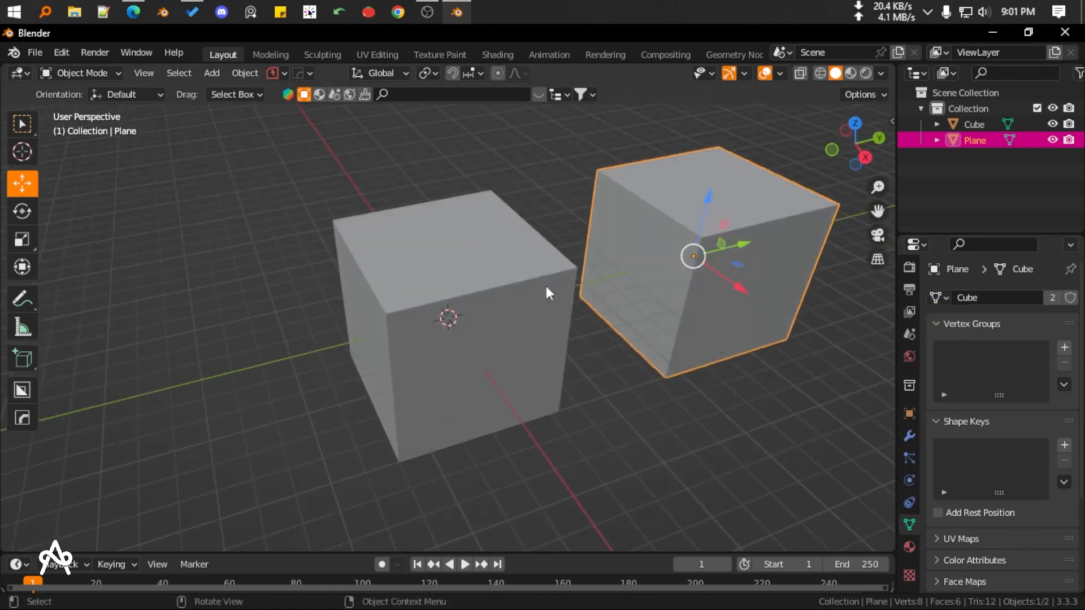
click(490, 291)
click(698, 255)
middle_drag(524, 293, 728, 274)
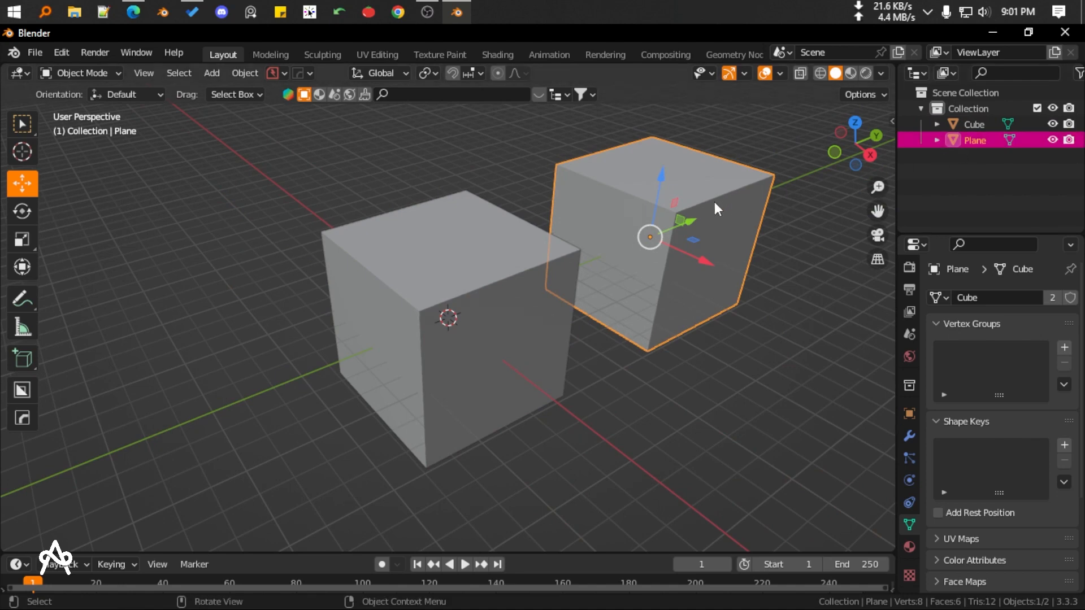
Shrink the Cube object slightly overall, and thin it along X to a scale factor of about 0.35
click(463, 292)
key(s)
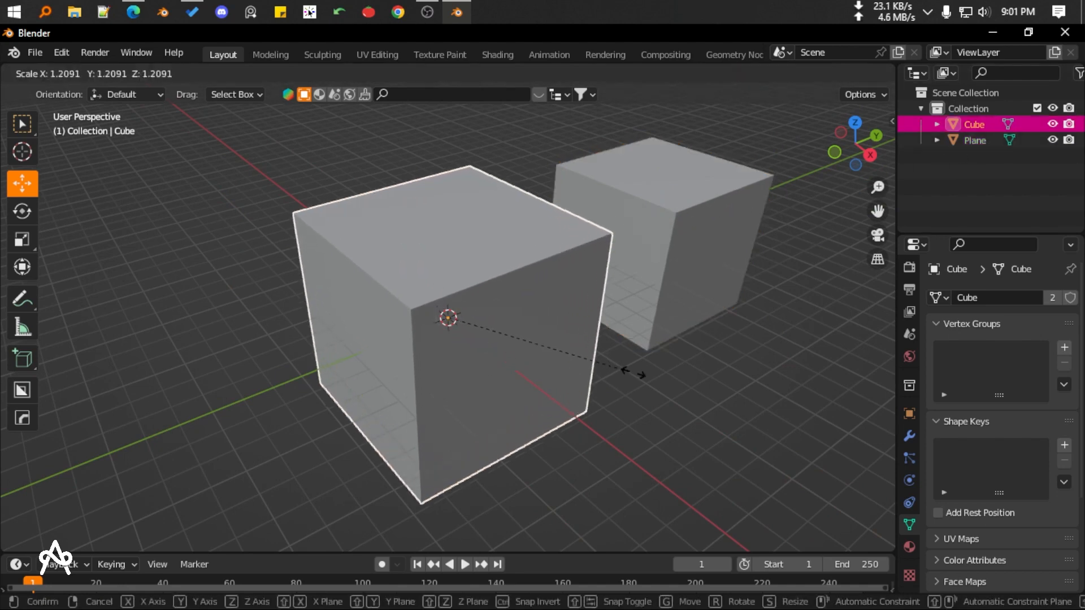
click(555, 357)
key(s)
key(x)
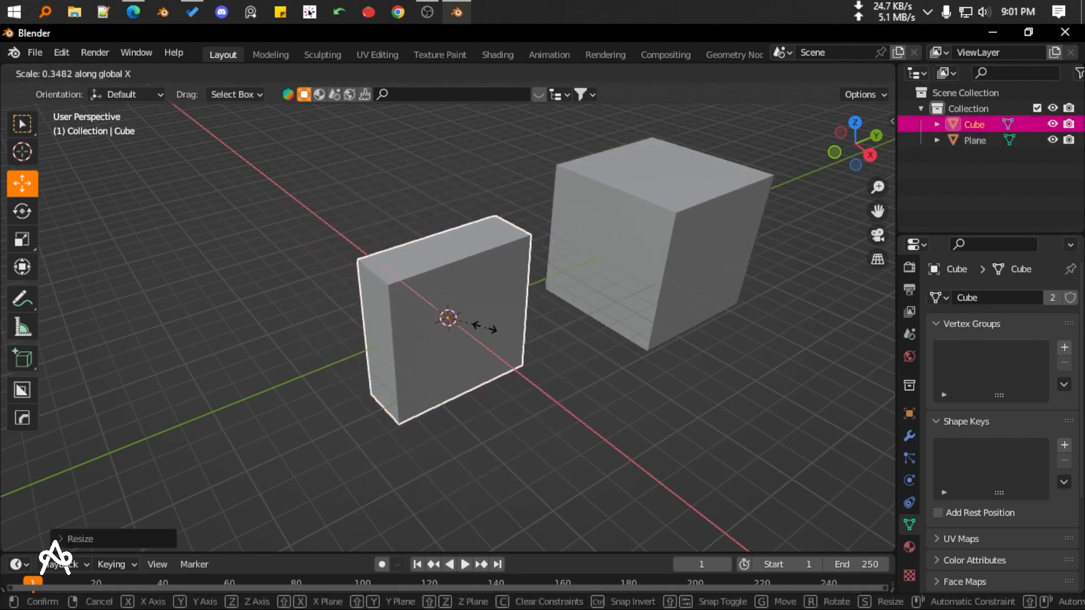
click(484, 327)
Apply the transform of the thinned Cube object, creating new object-data users for it
key(ctrl+a)
click(427, 360)
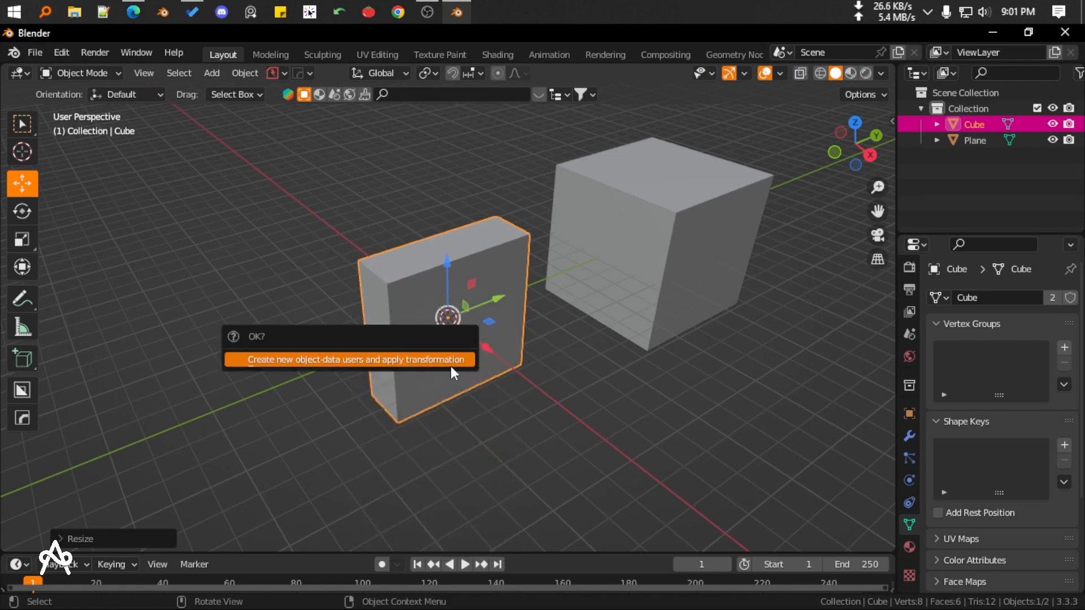
click(413, 359)
View the thinned box and select the Plane object to check which mesh data it uses
middle_drag(412, 355, 480, 330)
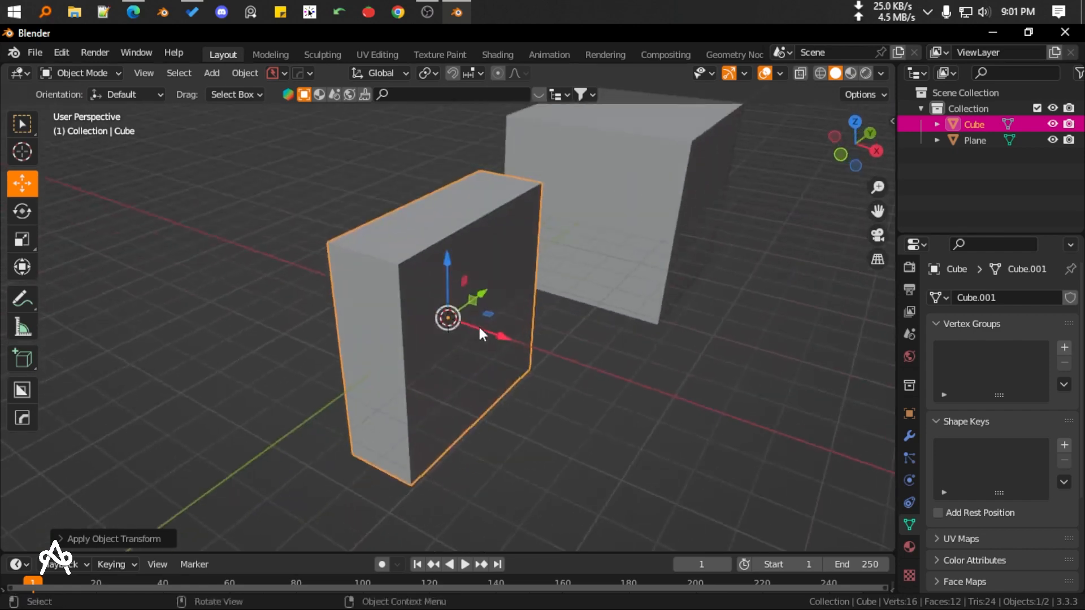
middle_drag(633, 270, 585, 274)
click(623, 273)
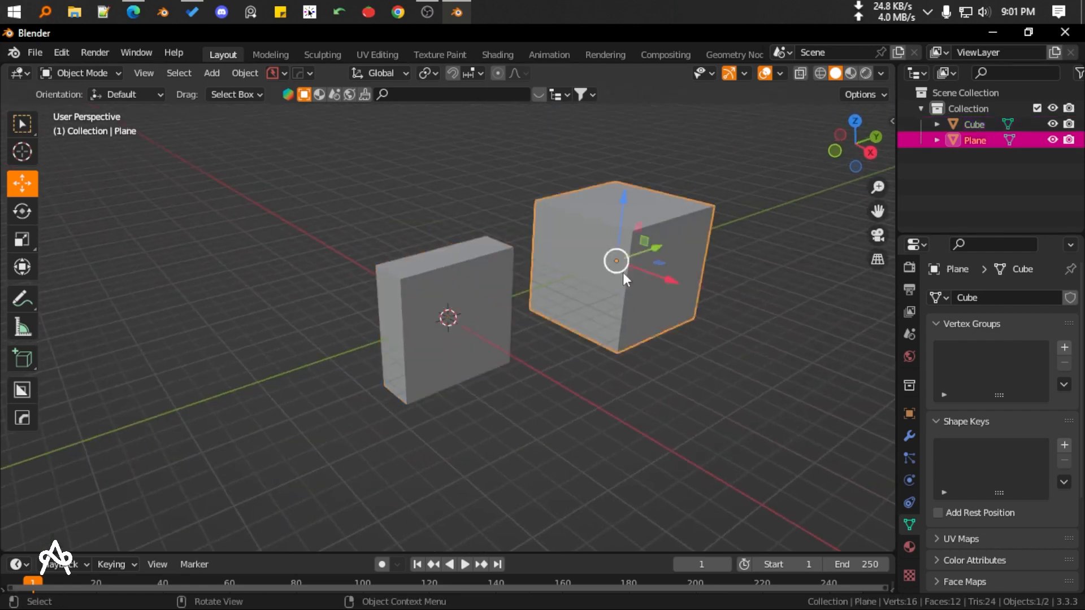
Switch the Plane object's mesh data to Cube.001 and back to Cube, comparing it with the thinned box
click(936, 298)
click(865, 336)
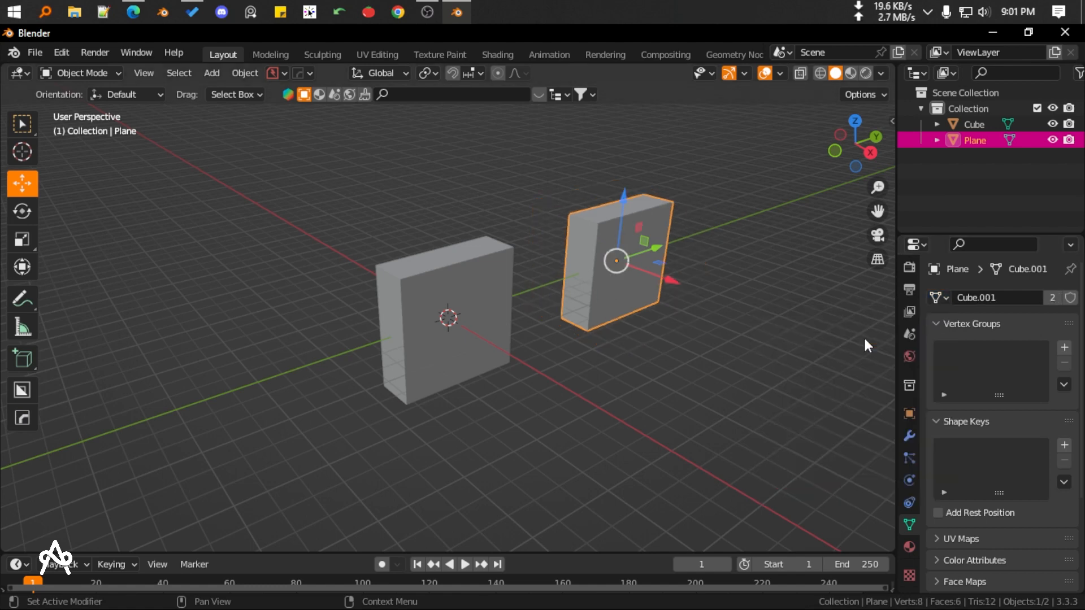
click(936, 297)
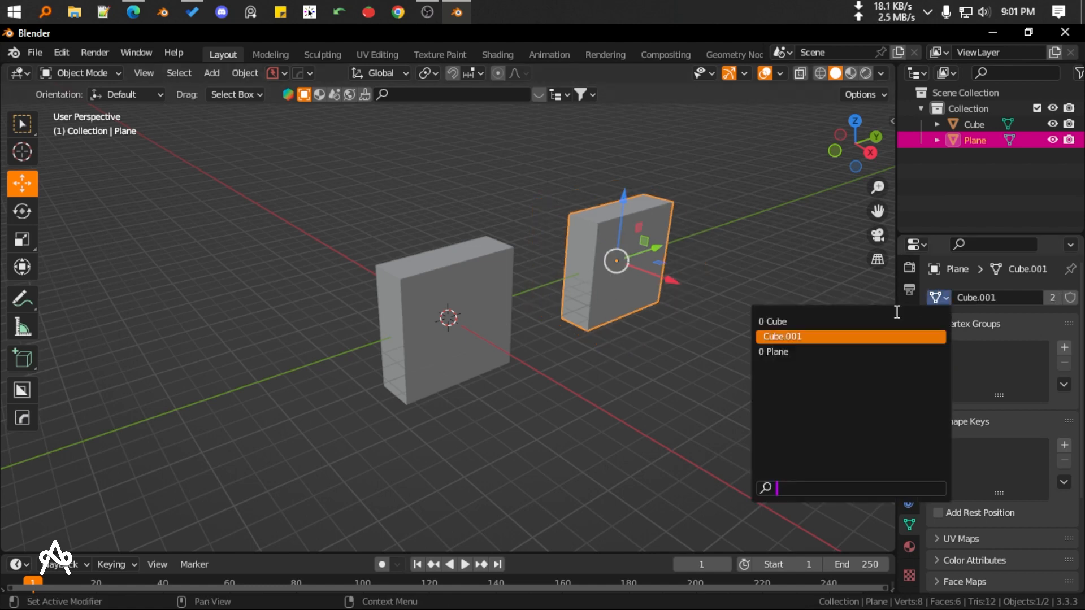
click(823, 312)
middle_drag(822, 309, 592, 312)
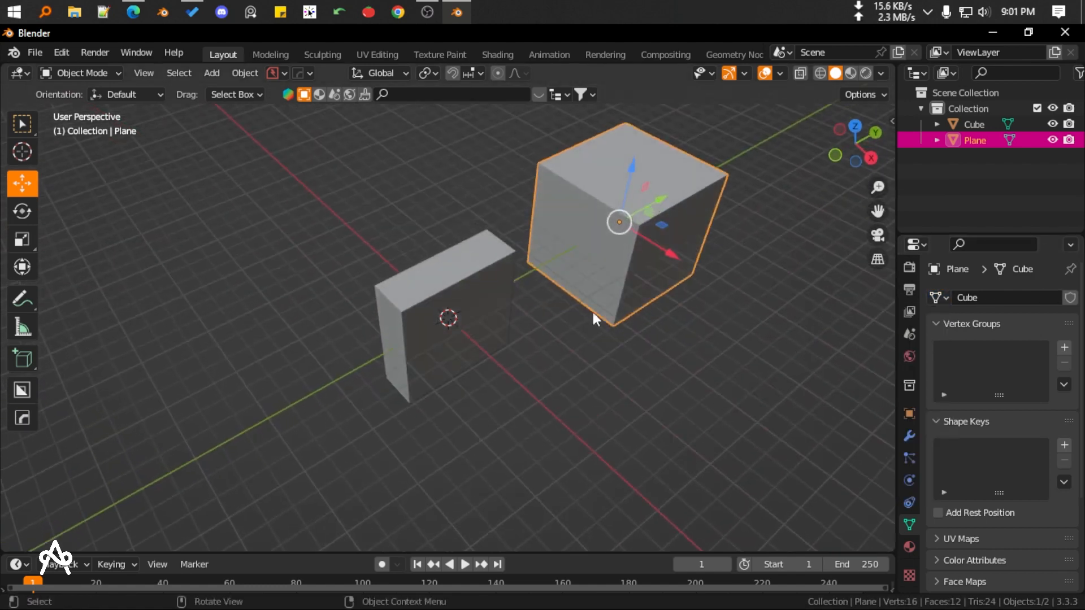
click(471, 278)
click(627, 226)
middle_drag(646, 267, 657, 240)
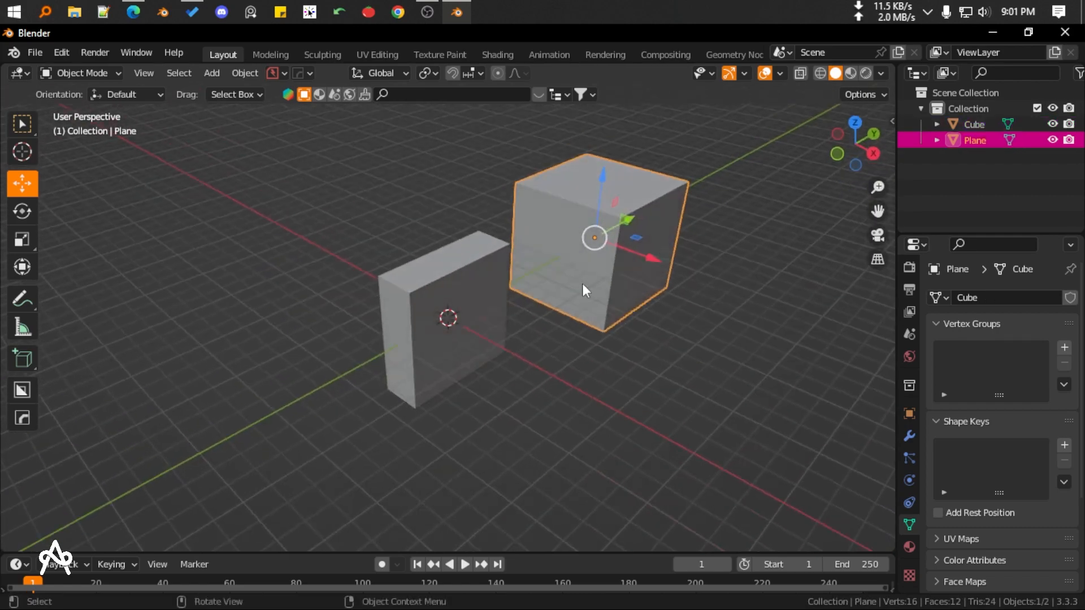
scroll(582, 286, down, 3)
scroll(545, 300, up, 3)
Delete both the Cube and Plane objects from the scene
drag(341, 219, 632, 321)
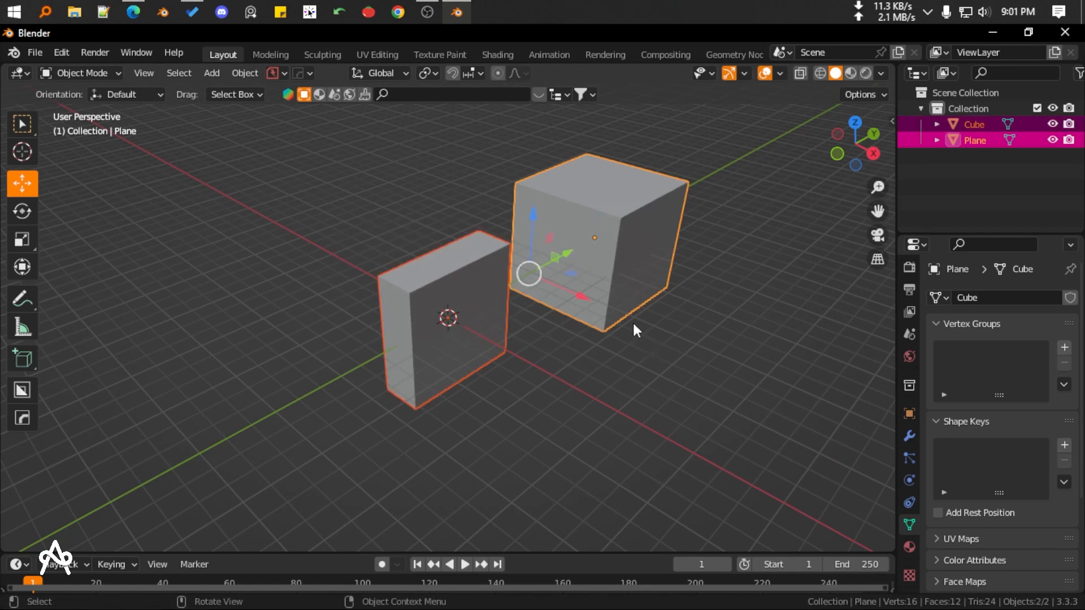
key(x)
click(632, 328)
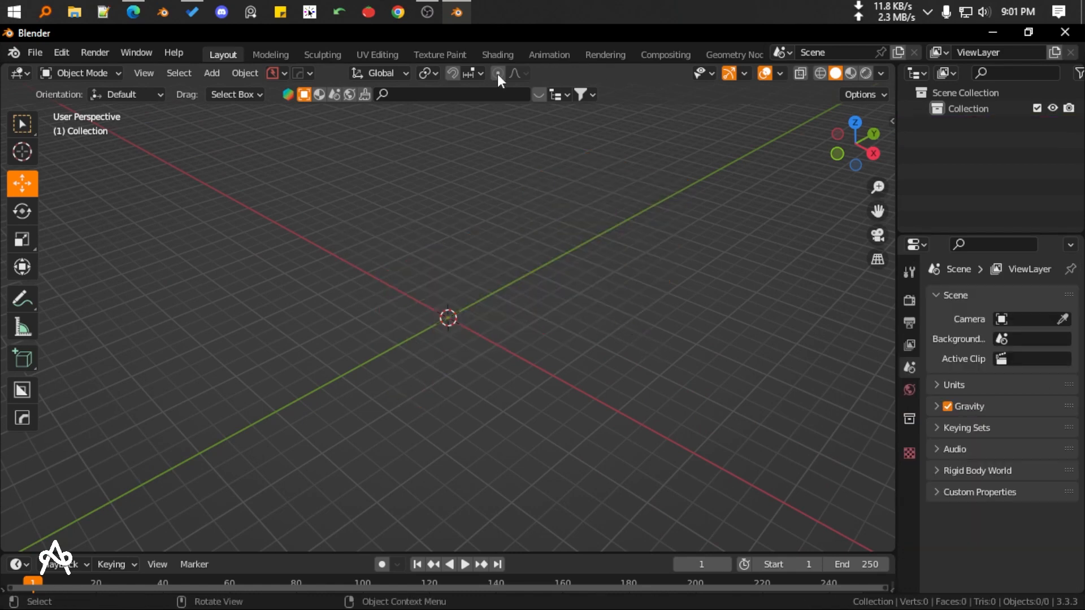
Switch to the Geometry Nodes workspace and add a cube mesh to the empty scene
click(722, 54)
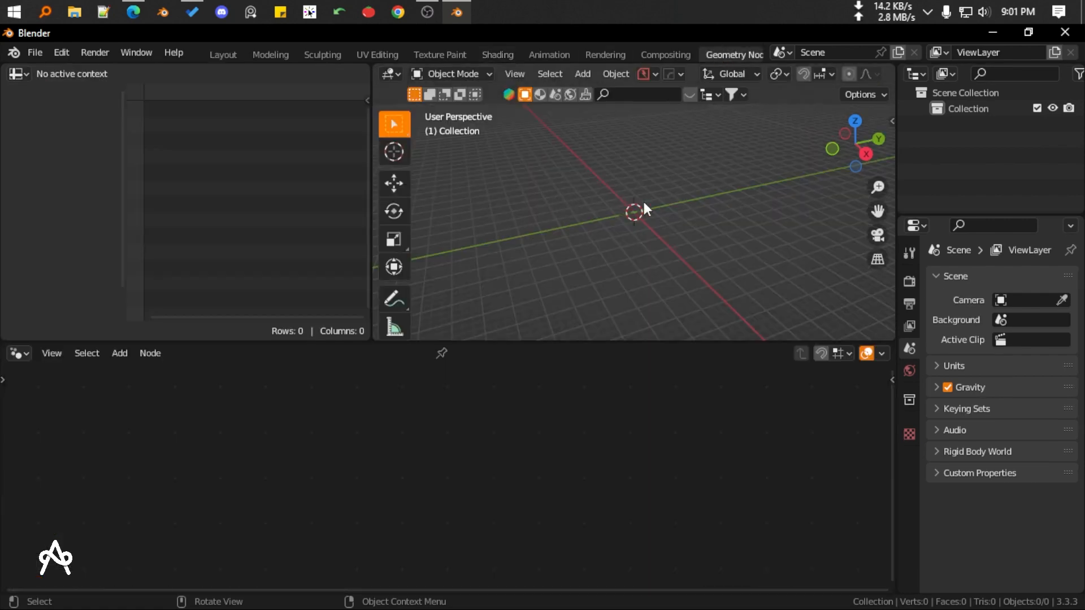
key(shift+a)
mouse_move(650, 202)
click(713, 215)
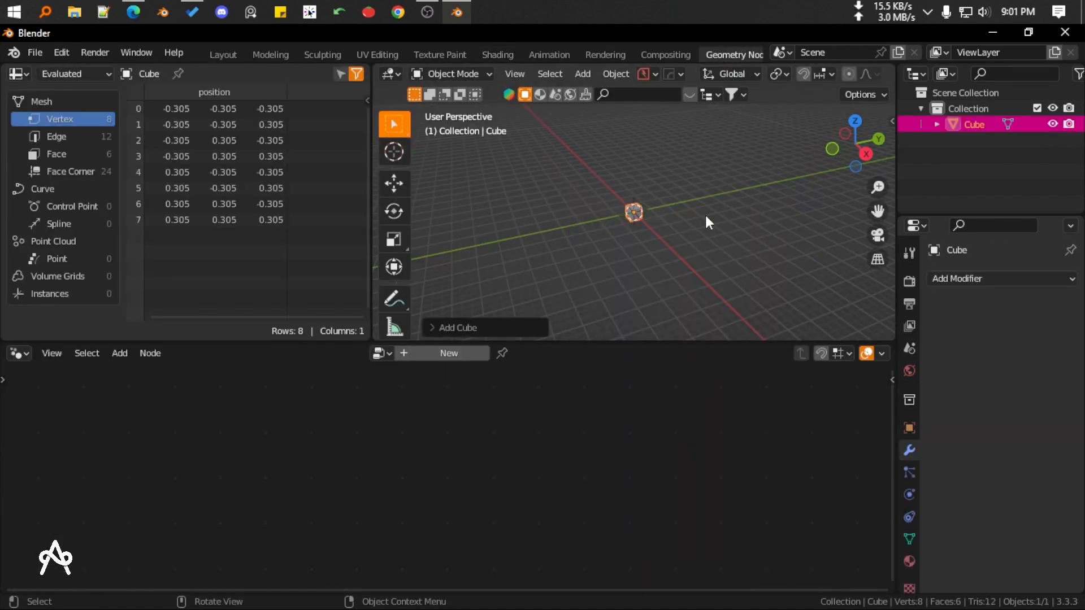
scroll(705, 216, up, 7)
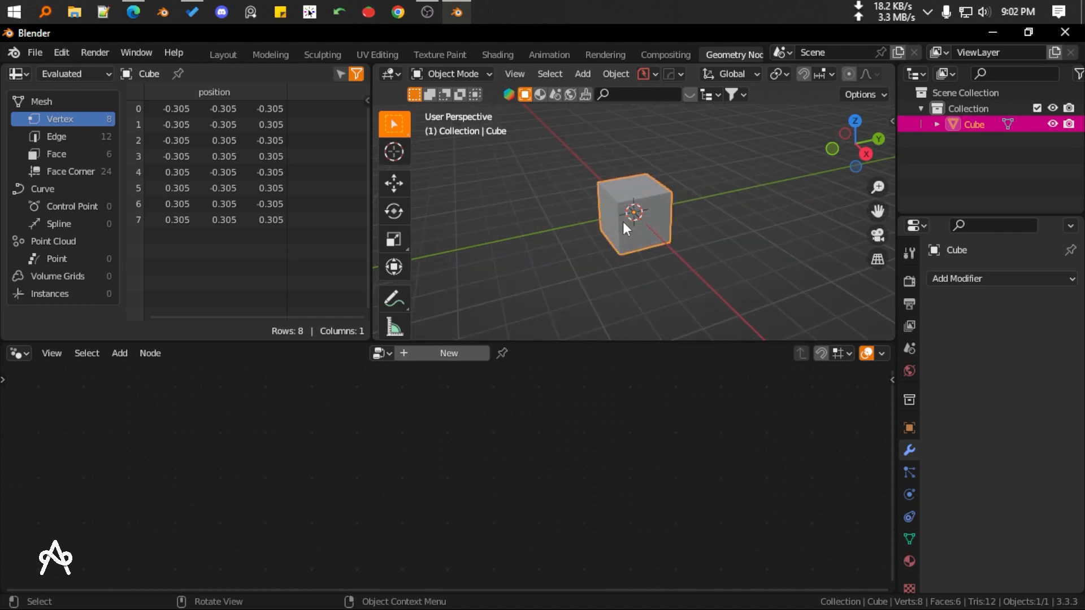
Create a new geometry node tree for the Cube and frame its Group Input and Group Output nodes
click(446, 354)
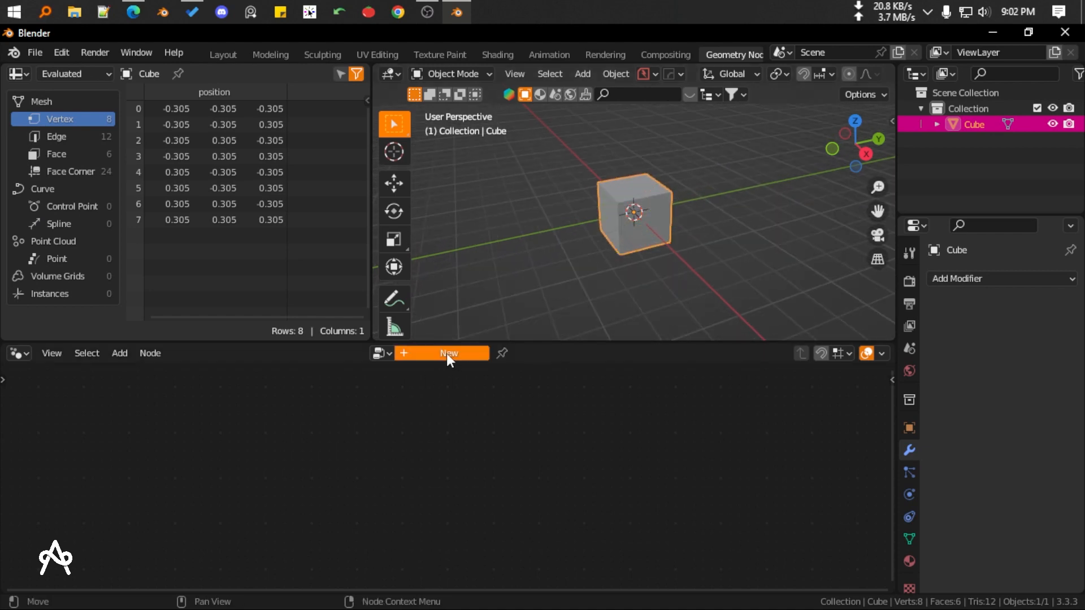
middle_drag(524, 194, 599, 239)
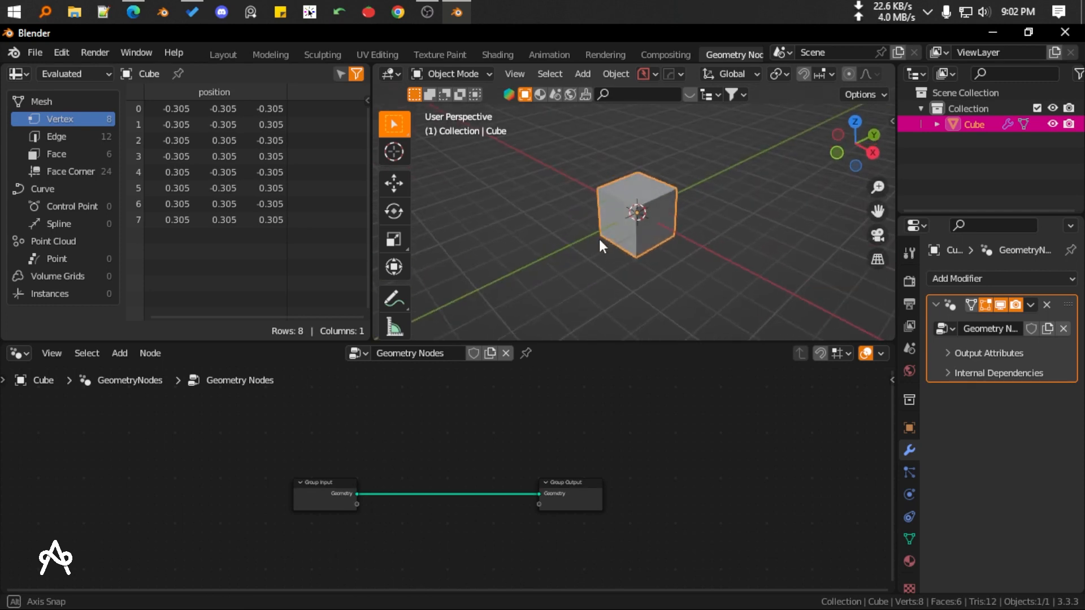
middle_drag(665, 212, 606, 213)
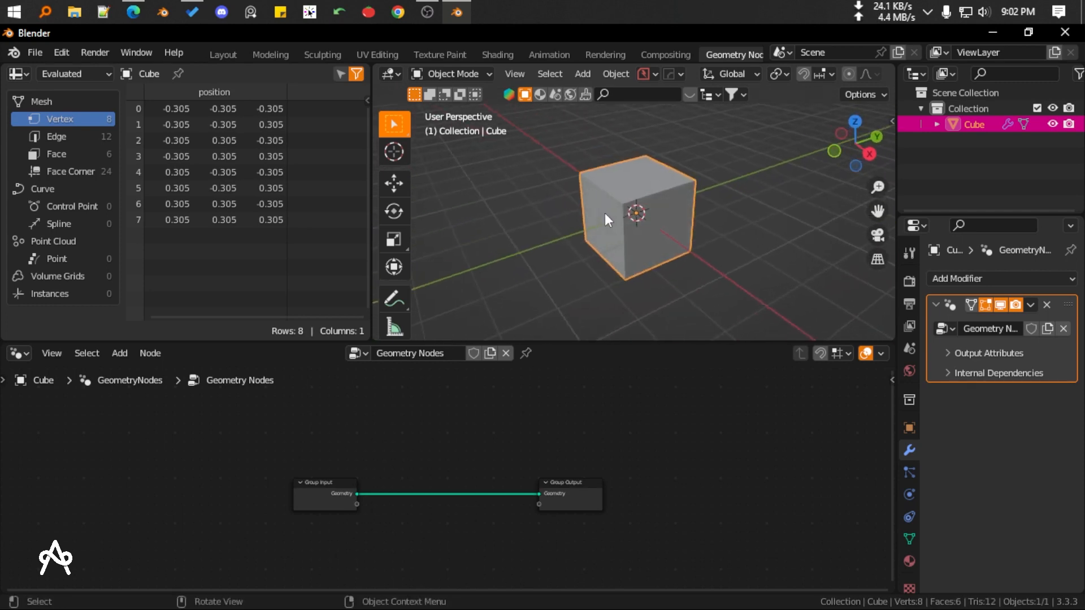
drag(242, 434, 650, 548)
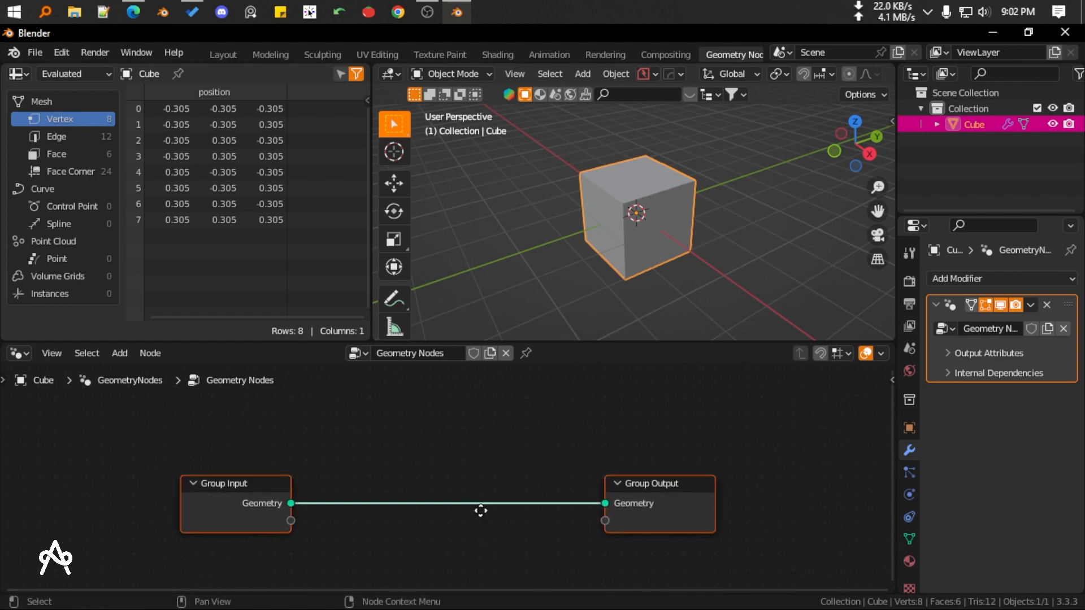
key(Home)
click(254, 421)
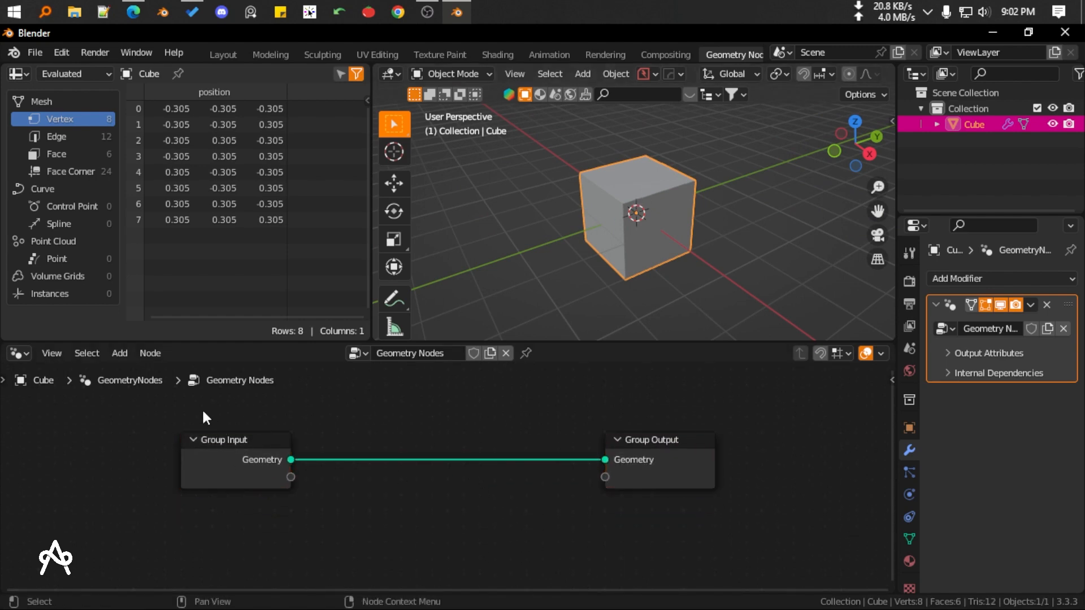
Cut the link between Group Input and Group Output in the Cube's node tree
drag(615, 388, 677, 541)
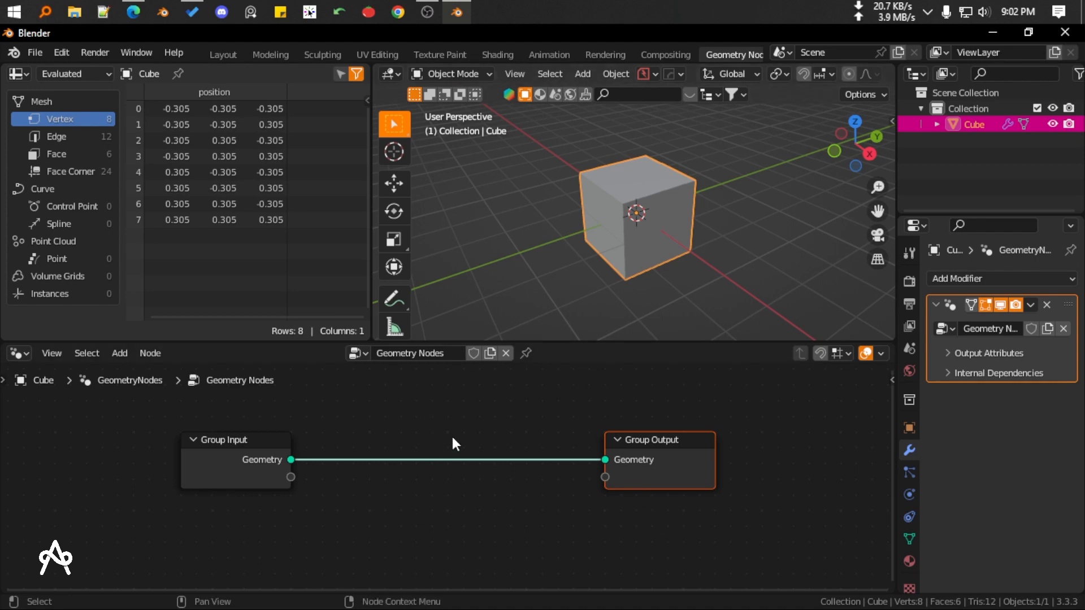
ctrl+right_drag(482, 416, 449, 509)
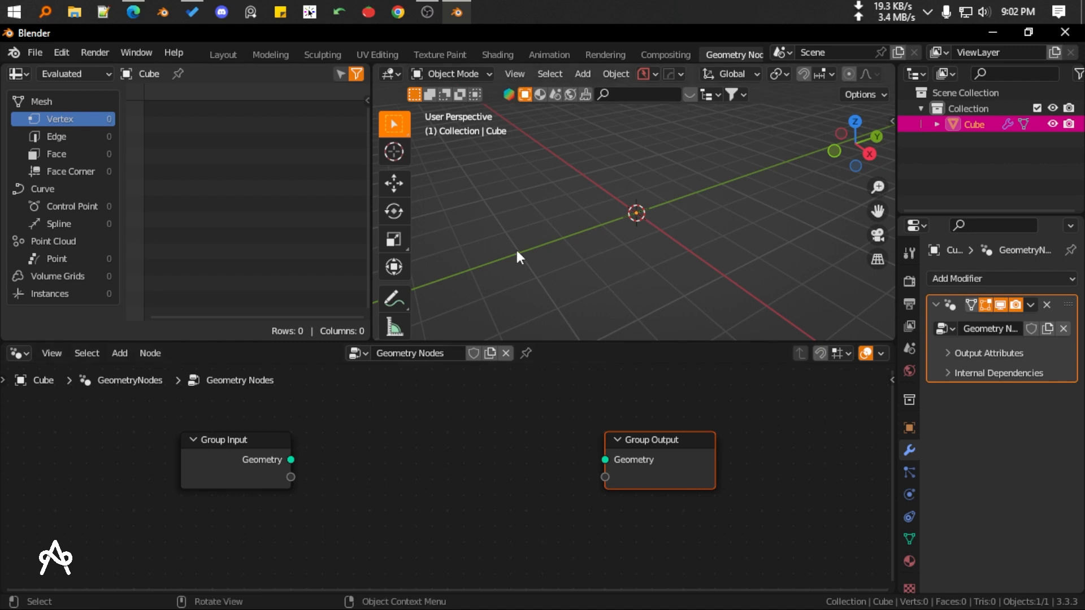
mouse_move(662, 225)
middle_down()
mouse_move(717, 188)
mouse_move(616, 223)
mouse_move(667, 228)
middle_up()
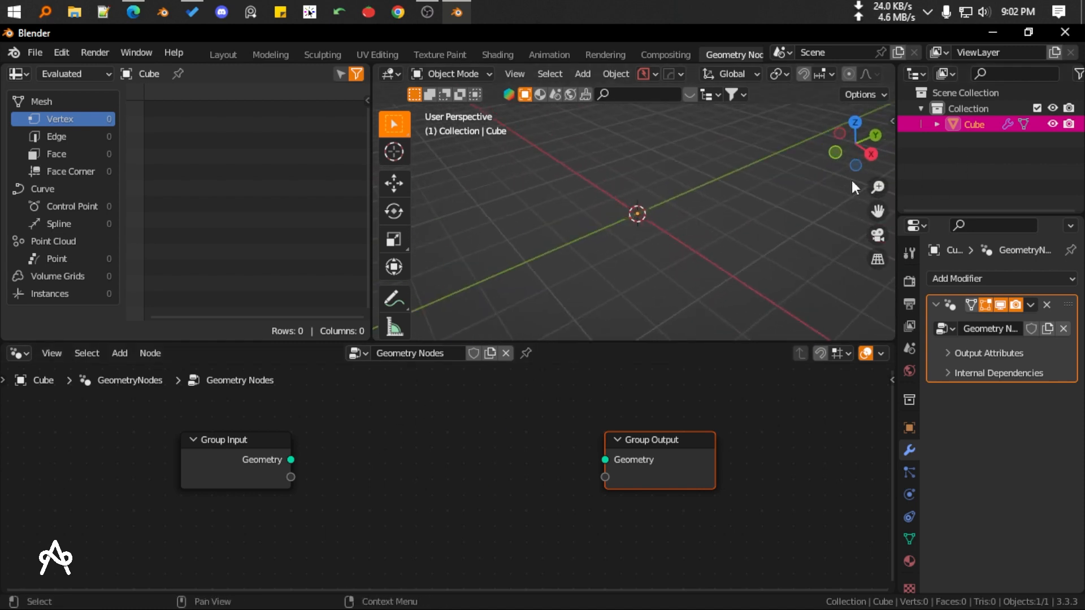
Add a plane mesh and move it along the X axis away from the origin
key(shift+a)
mouse_move(748, 179)
click(802, 179)
key(g)
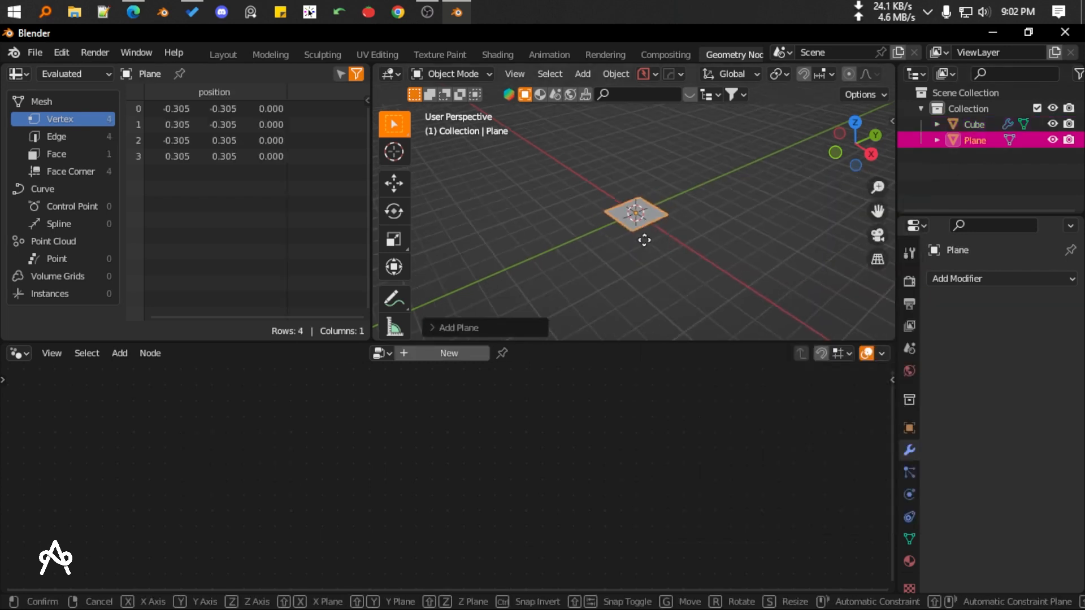
key(x)
click(786, 224)
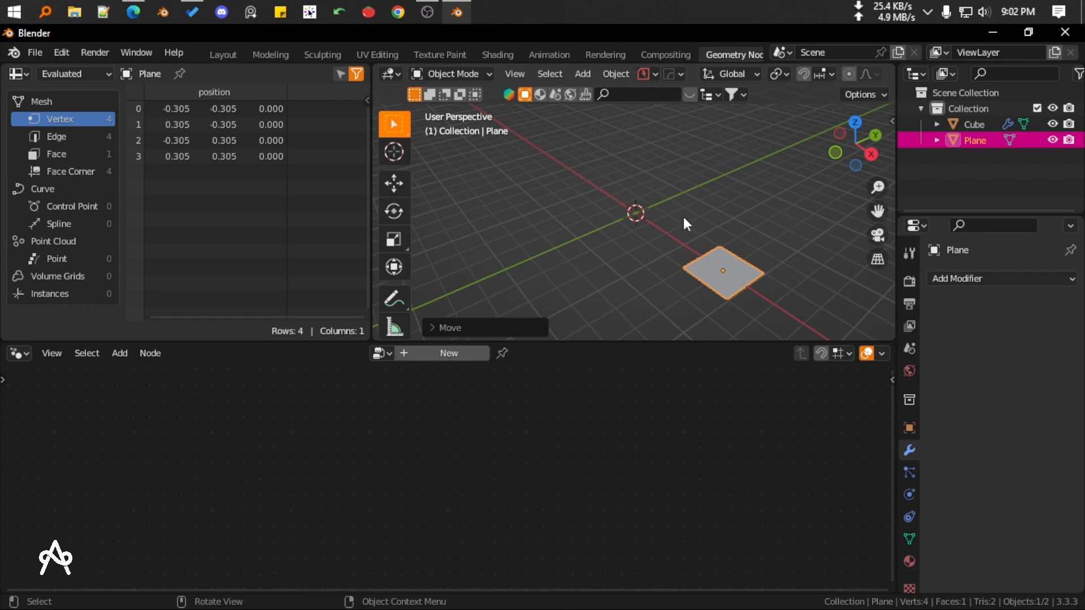
Bring the Plane object into the Cube's node tree as an Object Info node, placed between Group Input and Group Output
click(969, 123)
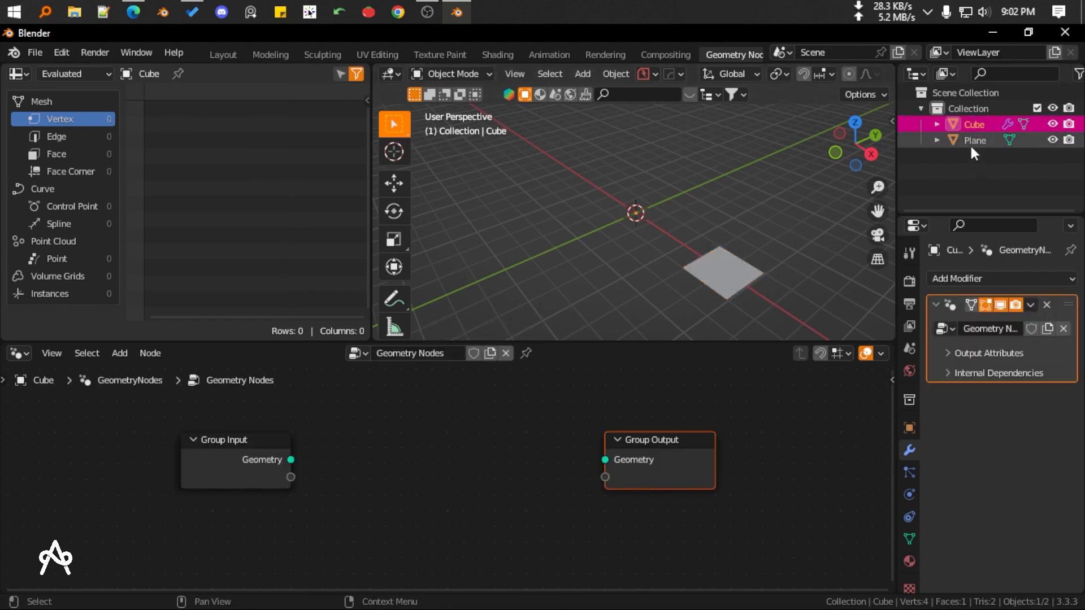
drag(970, 143, 372, 508)
drag(306, 547, 323, 547)
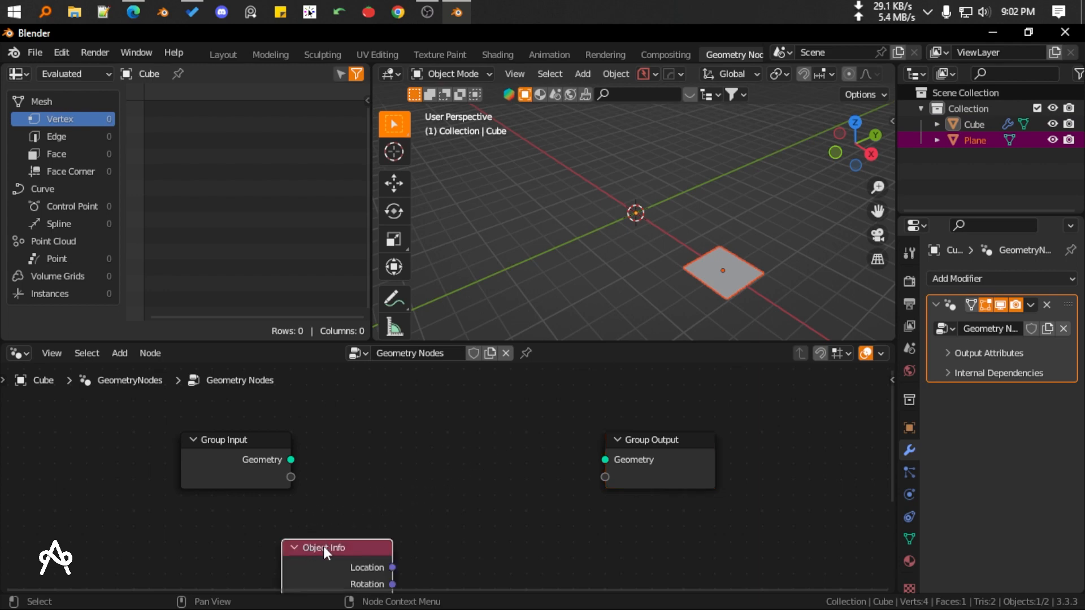
click(370, 428)
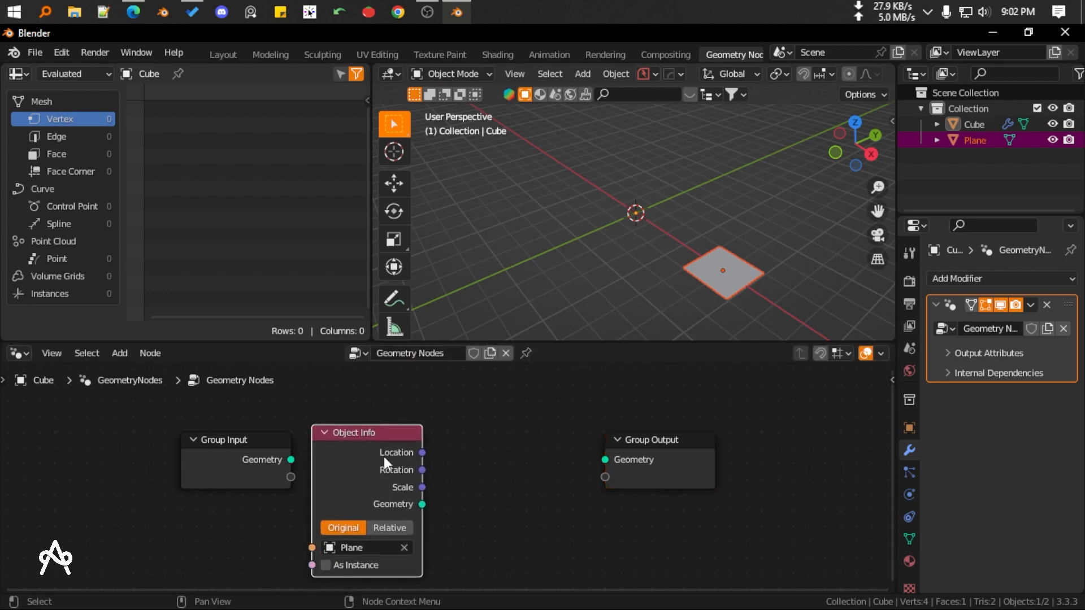
Connect the Object Info node's Geometry output to the Group Output's Geometry input
scroll(377, 453, down, 1)
drag(428, 499, 572, 464)
scroll(635, 291, up, 2)
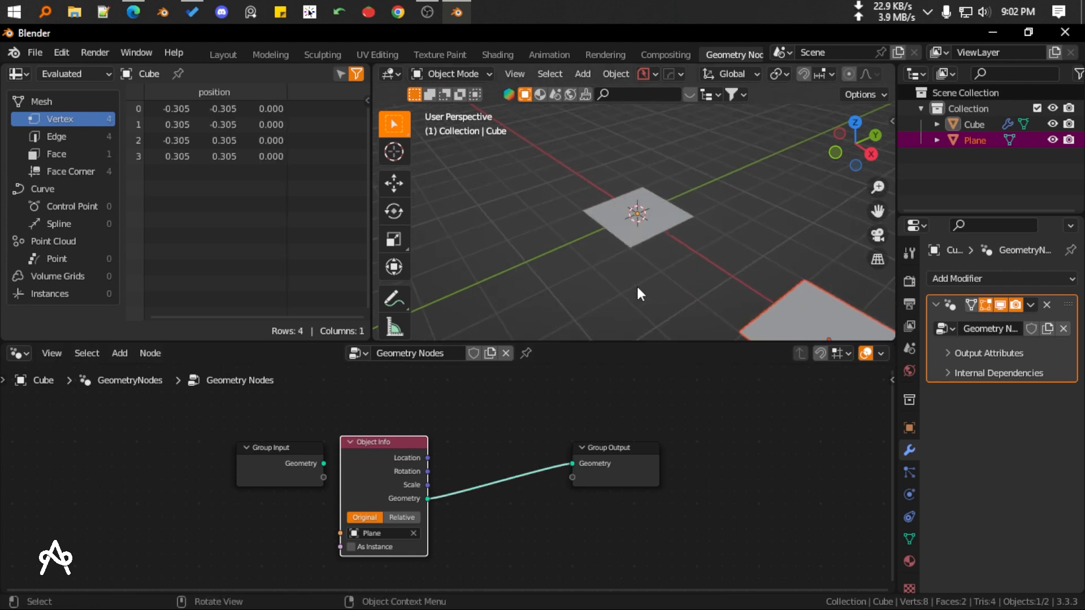
middle_drag(636, 283, 665, 261)
scroll(665, 261, down, 3)
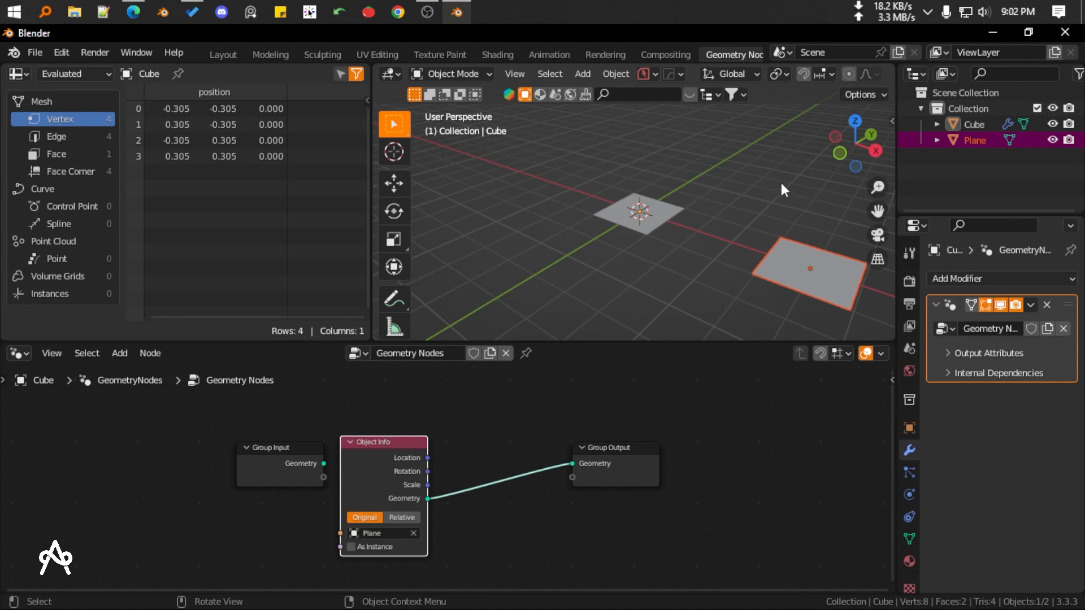
Hide the original Plane object, and select the Cube object to inspect its mesh data properties
click(1053, 139)
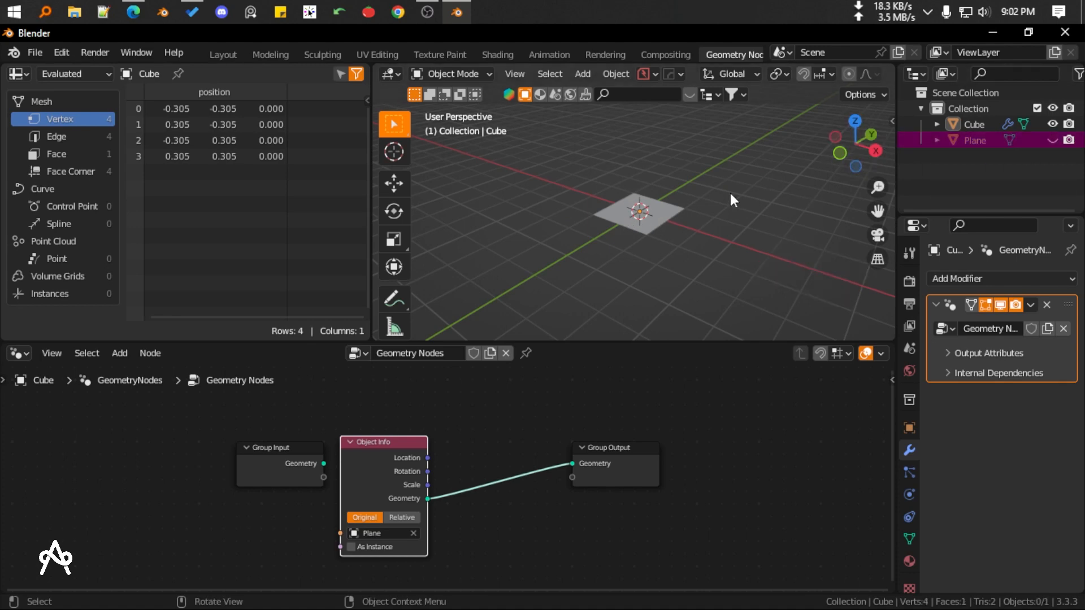
click(626, 216)
scroll(629, 228, up, 4)
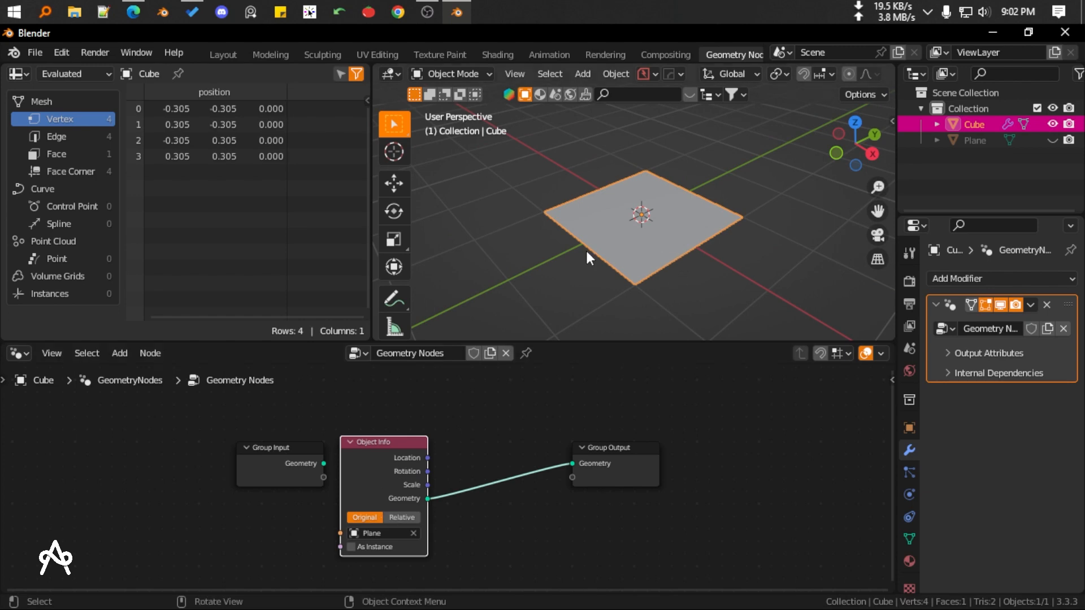
middle_drag(586, 254, 630, 257)
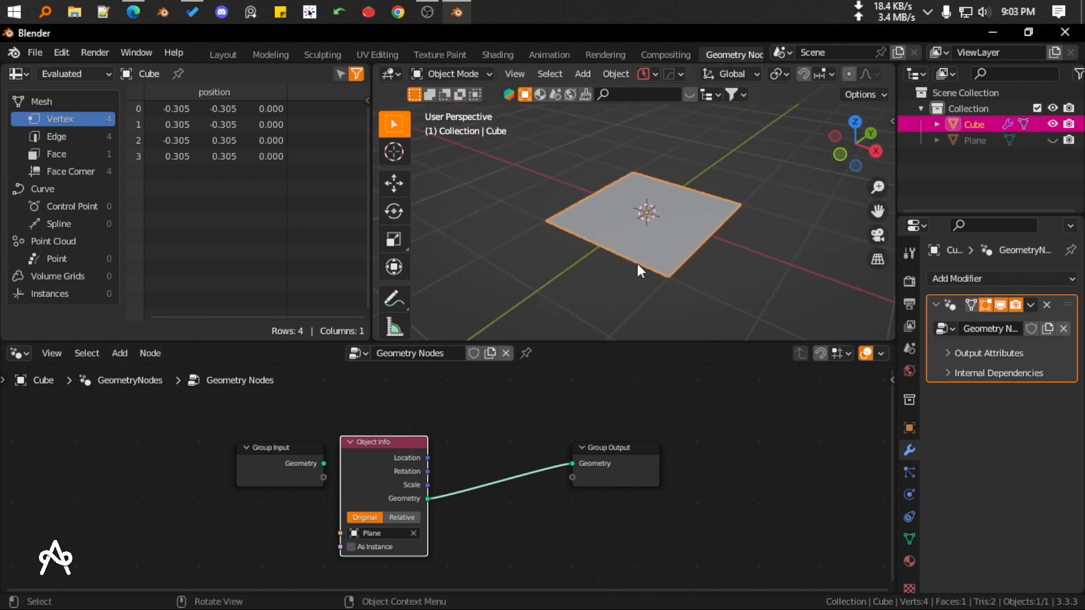
click(907, 539)
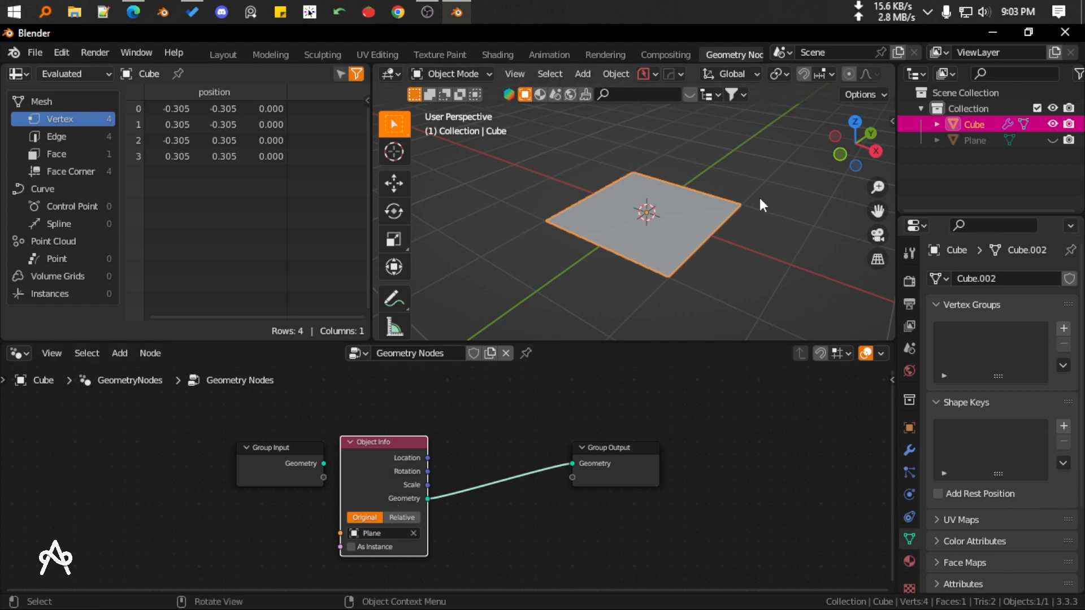
scroll(591, 275, down, 1)
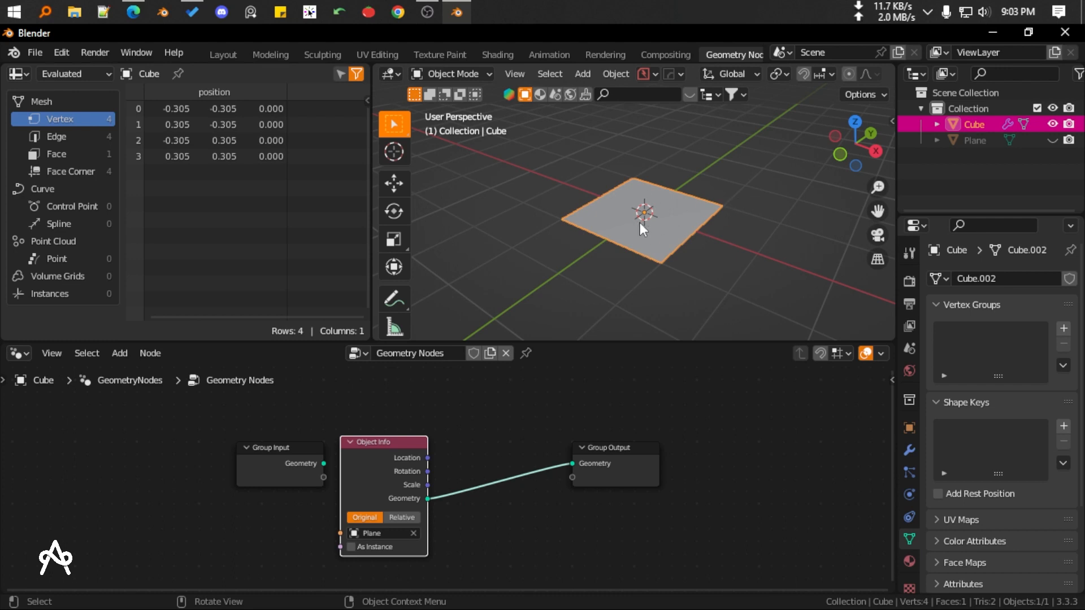
middle_drag(639, 222, 626, 236)
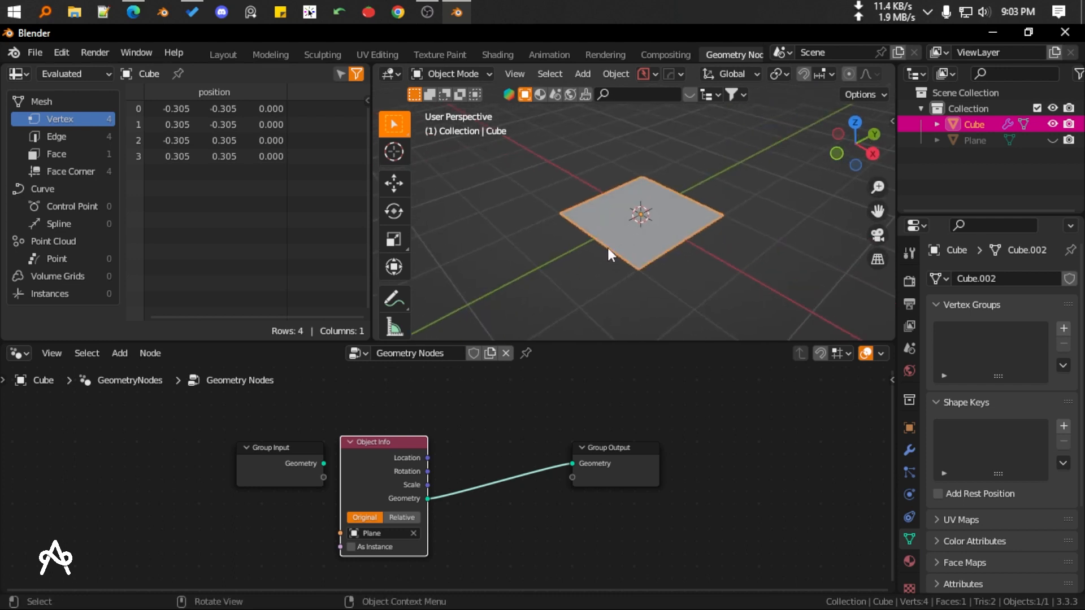
Unlink the node tree from the Cube, and swap visibility so that only the Plane object is shown
click(505, 353)
click(955, 140)
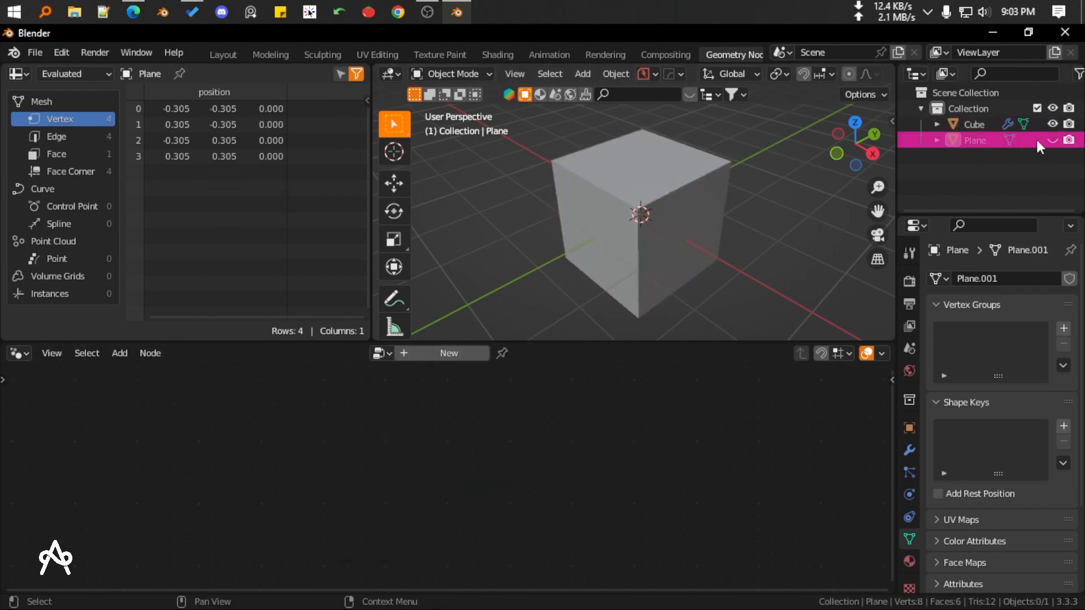
click(1052, 140)
click(1052, 124)
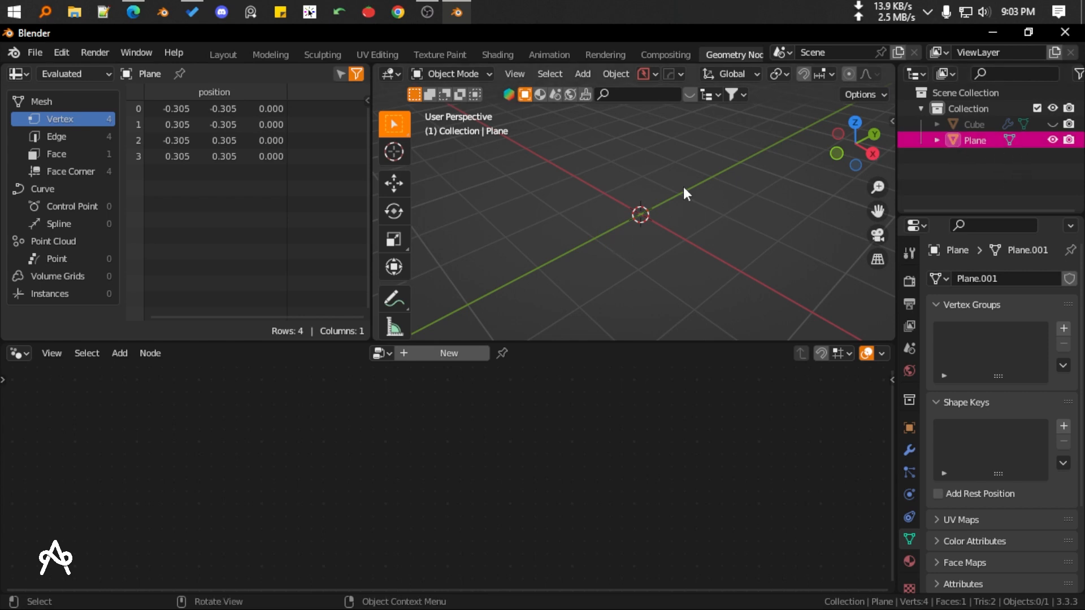
Create a new geometry node tree for the Plane object
scroll(683, 186, down, 2)
scroll(673, 228, up, 5)
scroll(674, 228, down, 7)
click(765, 302)
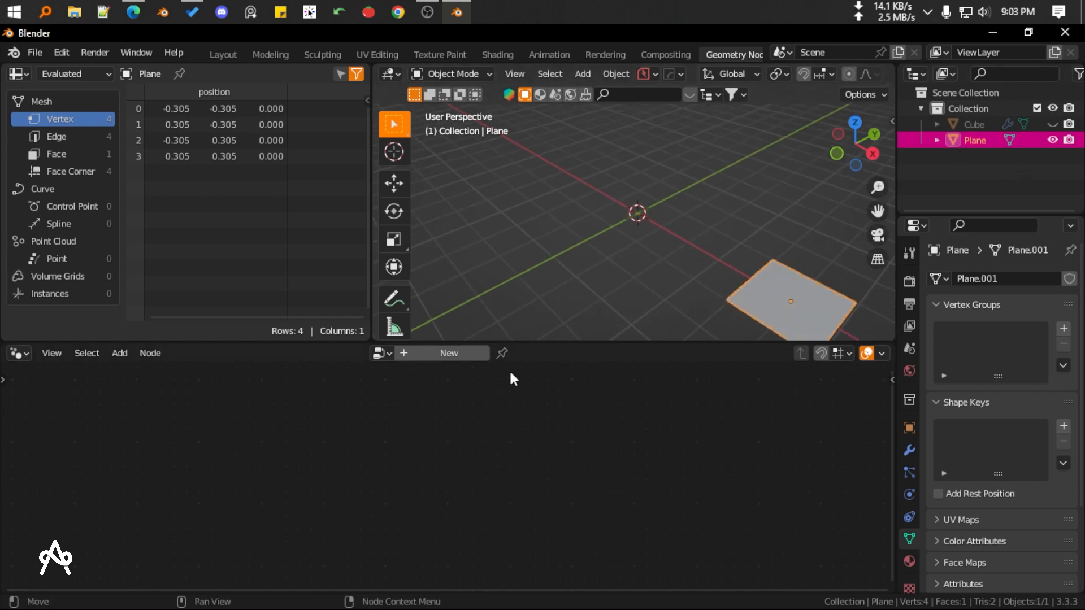
click(470, 355)
Cut the link between Group Input and Group Output in the Plane's node tree, and move Group Input farther from the output
click(252, 459)
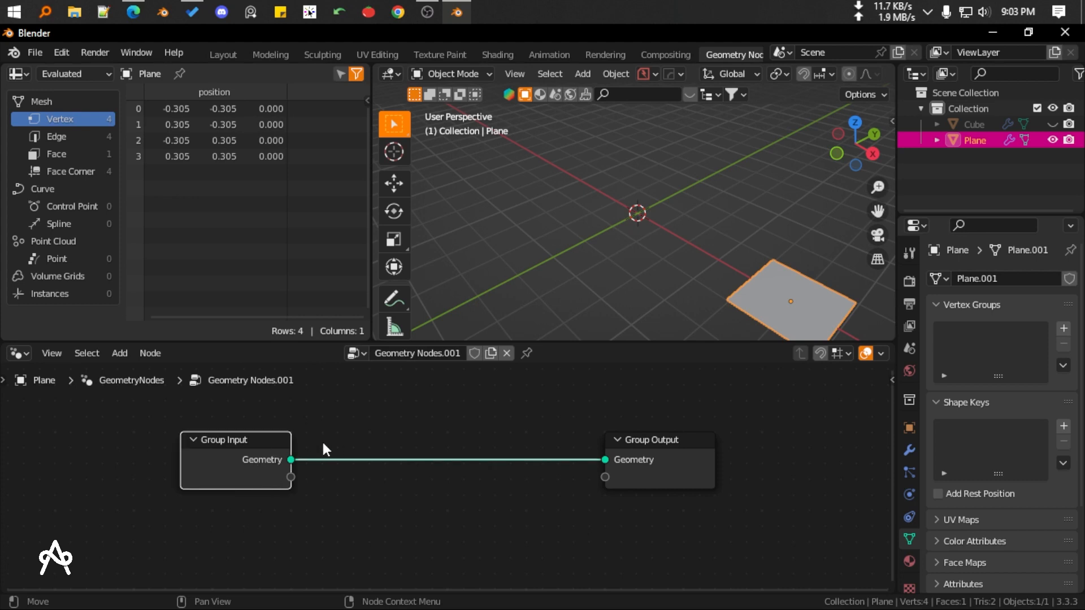
ctrl+right_drag(379, 515, 380, 515)
drag(264, 460, 190, 470)
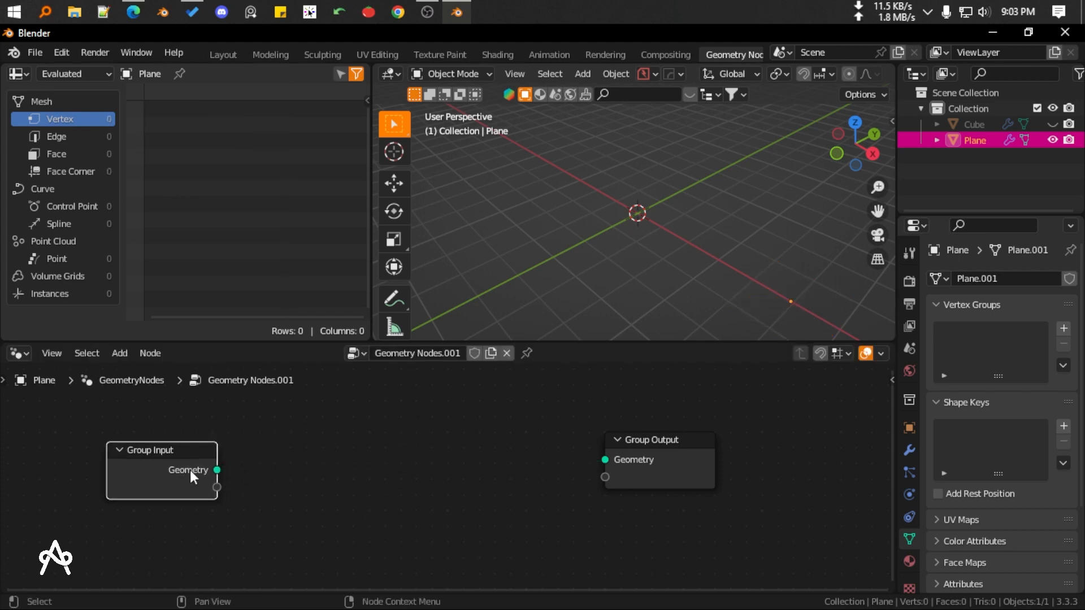
Bring the Cube into the Plane's node tree as an Object Info node and connect its Geometry to Group Output
drag(974, 124, 307, 503)
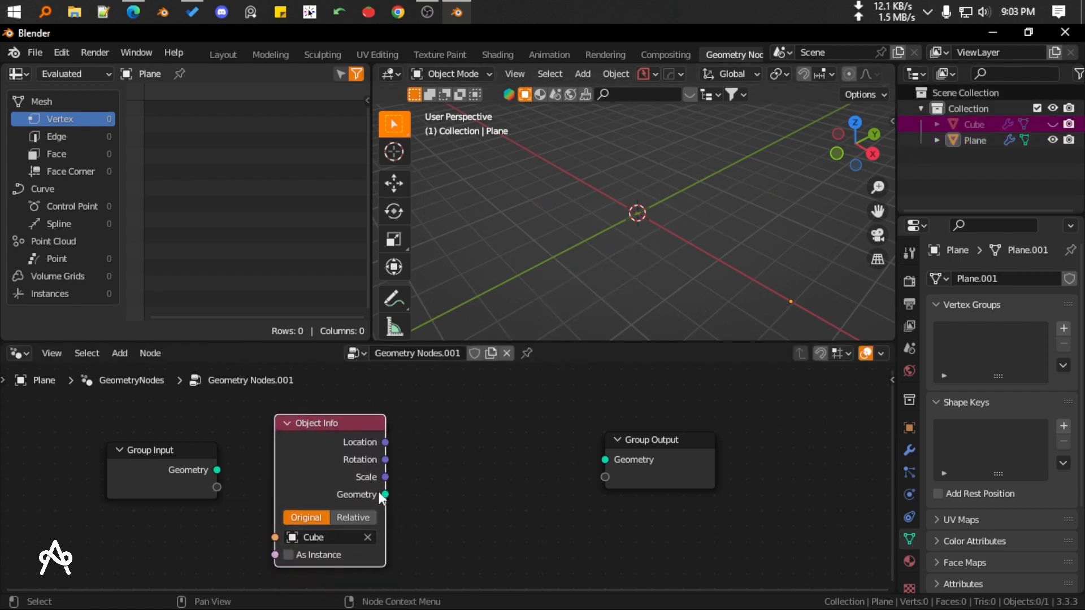
drag(385, 495, 612, 458)
scroll(645, 246, down, 5)
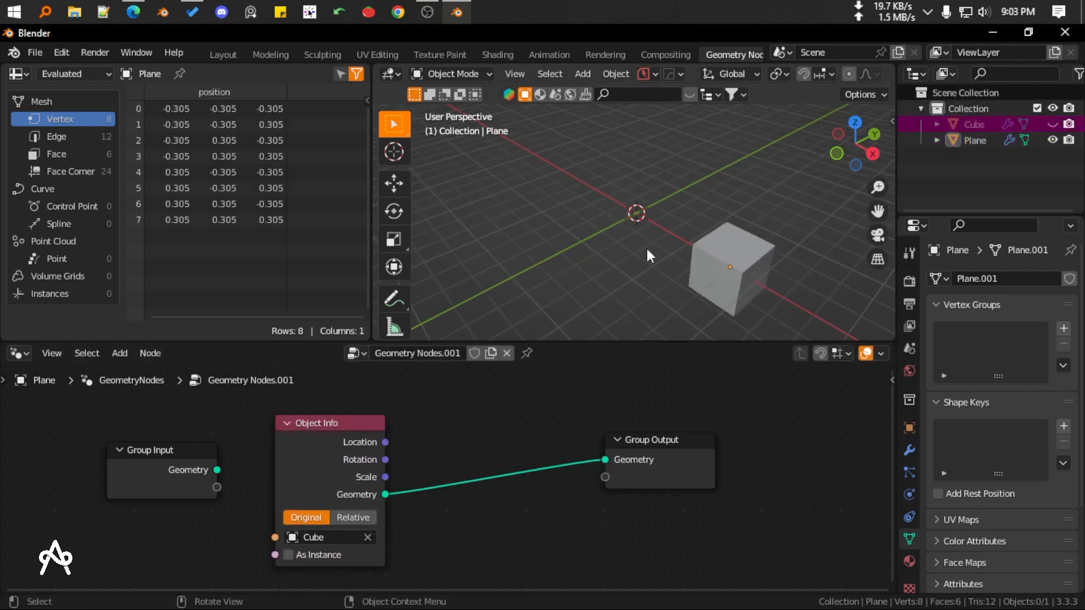
middle_drag(721, 239, 734, 238)
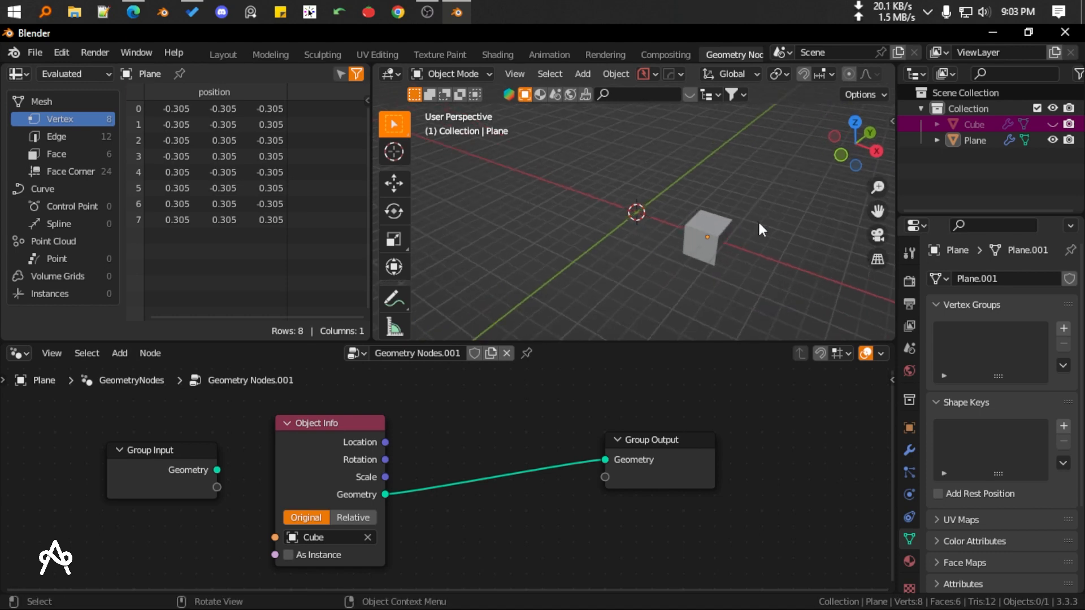
click(937, 140)
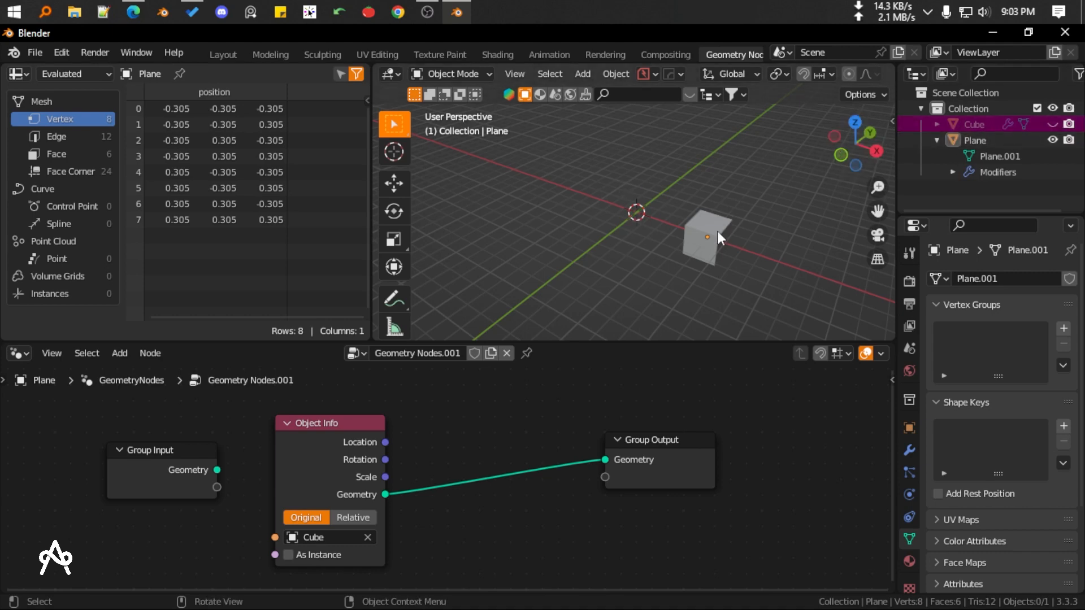
click(708, 243)
Move Object Info closer to Group Input and insert a Transform node on its link to Group Output
drag(292, 456, 243, 472)
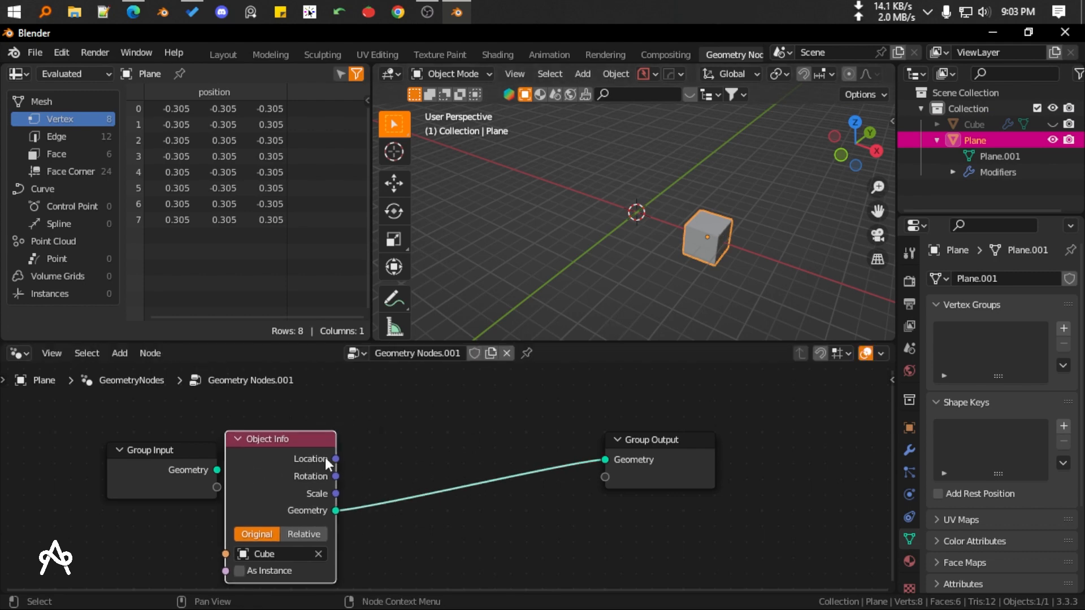
key(shift+a)
click(362, 265)
text(tra)
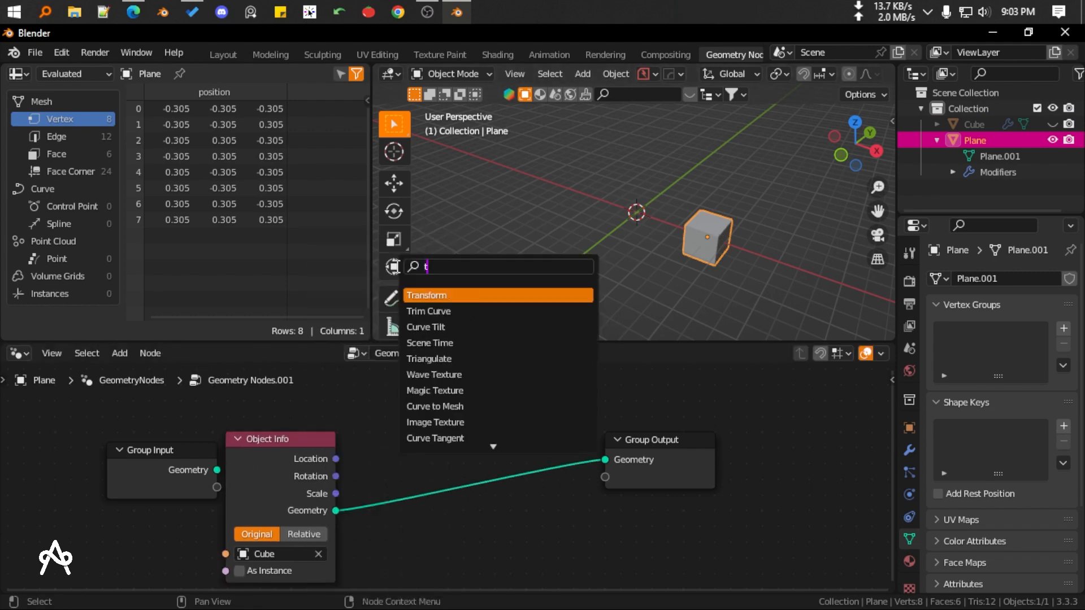
click(442, 295)
click(453, 440)
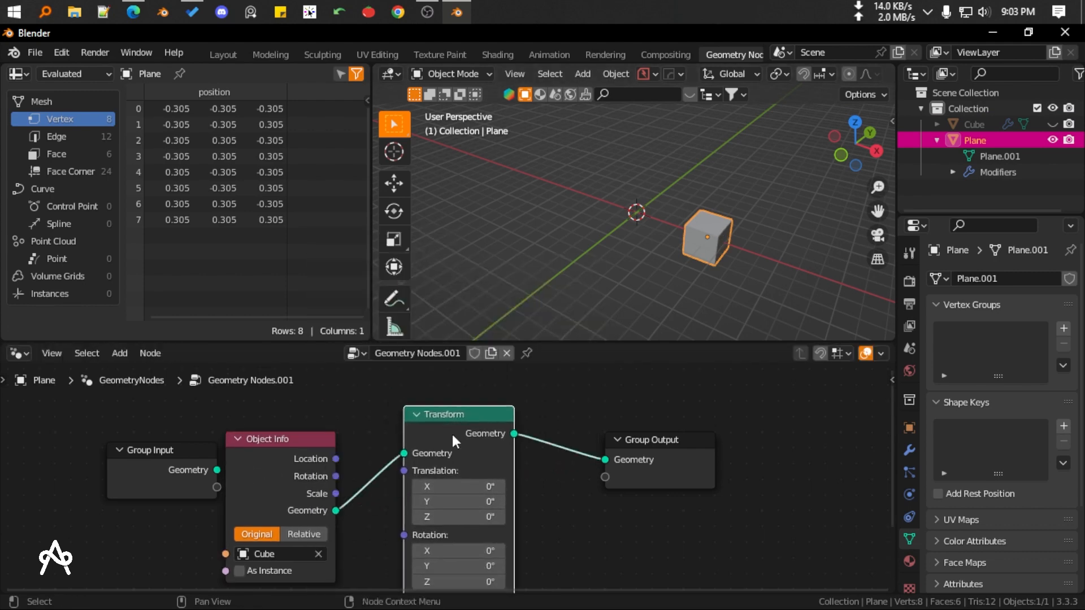
Set the Transform node's scale to -0.5 on X and 6.4 on Y
scroll(508, 488, down, 1)
shift+scroll(509, 486, down, 3)
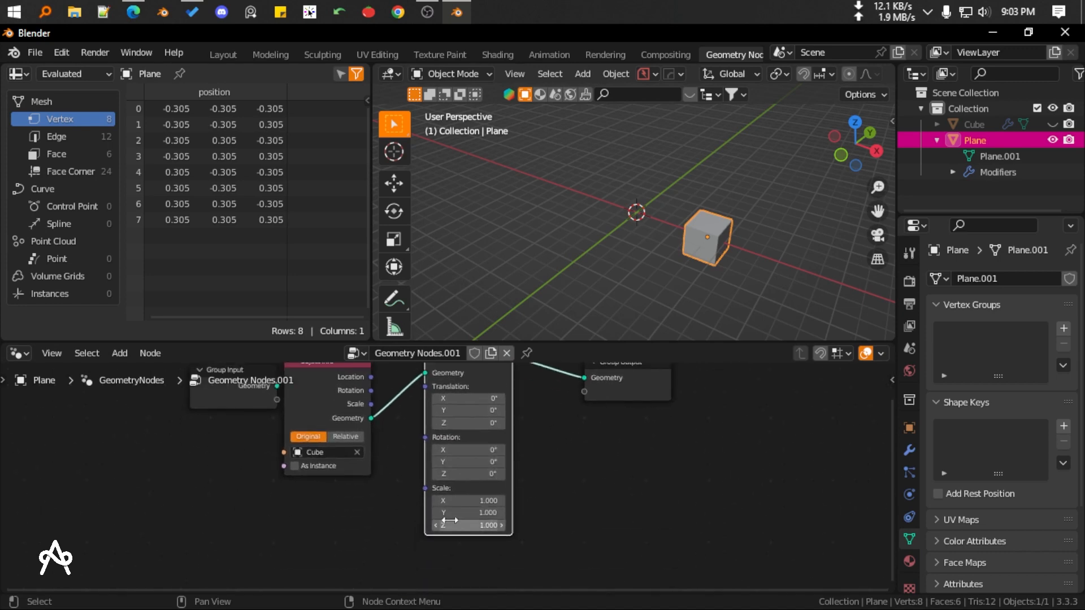
drag(457, 517, 488, 529)
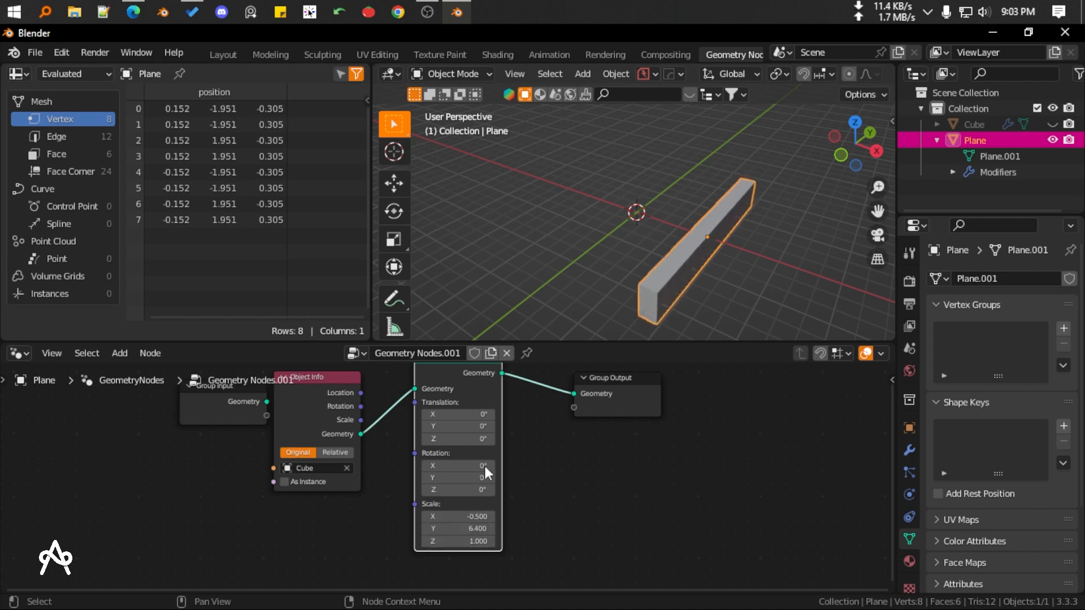
Hide the Plane, unhide the Cube, and select the Cube to inspect its own geometry
click(1052, 140)
click(1052, 124)
scroll(692, 172, up, 5)
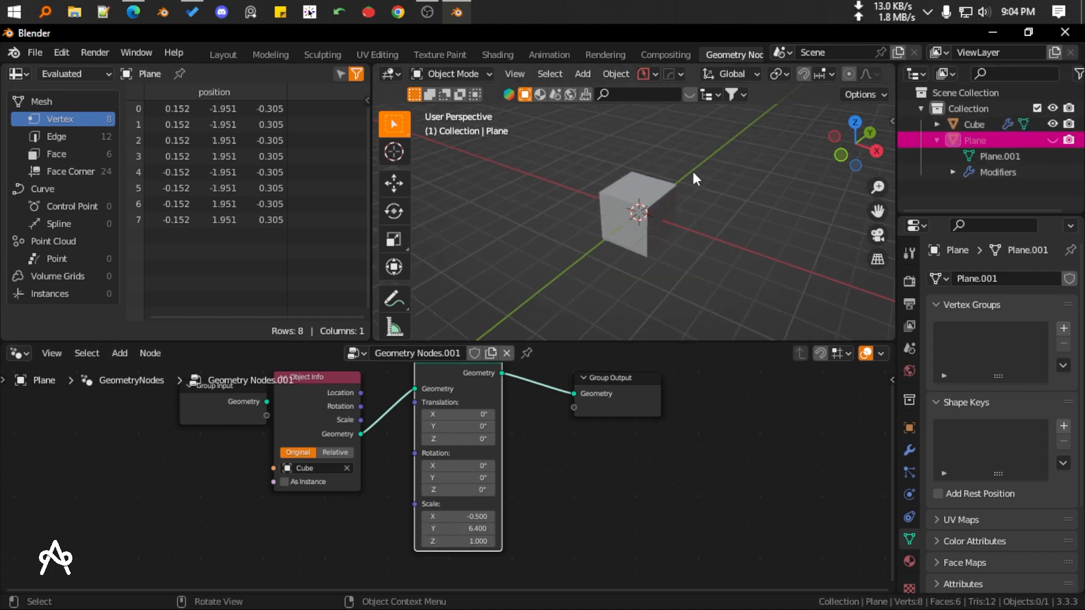
middle_drag(642, 203, 594, 237)
click(640, 197)
scroll(629, 209, down, 2)
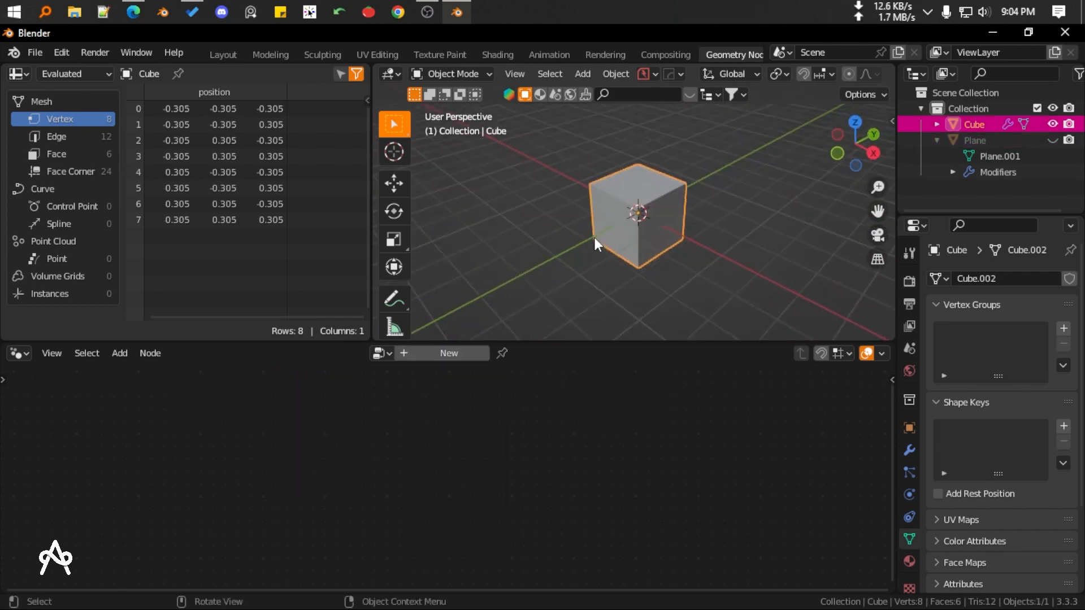
Unhide the Plane so it can be compared side by side with the Cube
click(1053, 141)
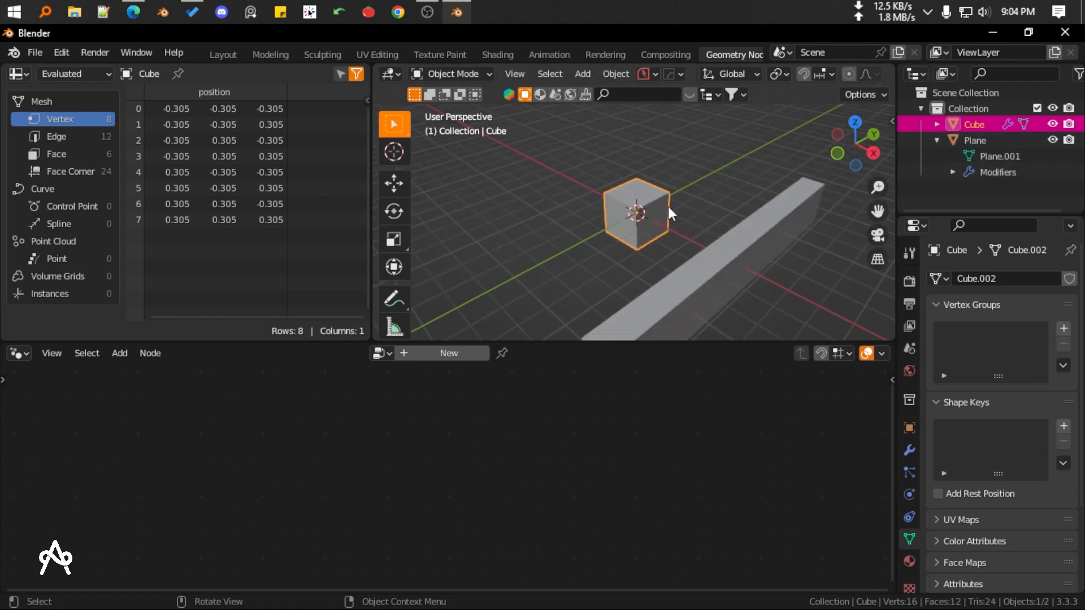
scroll(673, 226, down, 2)
click(677, 245)
mouse_move(677, 245)
middle_down()
mouse_move(695, 256)
mouse_move(774, 240)
mouse_move(614, 236)
mouse_move(602, 208)
mouse_move(620, 277)
mouse_move(604, 269)
mouse_move(652, 195)
mouse_move(680, 221)
mouse_move(716, 210)
mouse_move(645, 227)
mouse_move(686, 232)
middle_up()
click(618, 277)
scroll(618, 282, up, 4)
scroll(717, 210, down, 3)
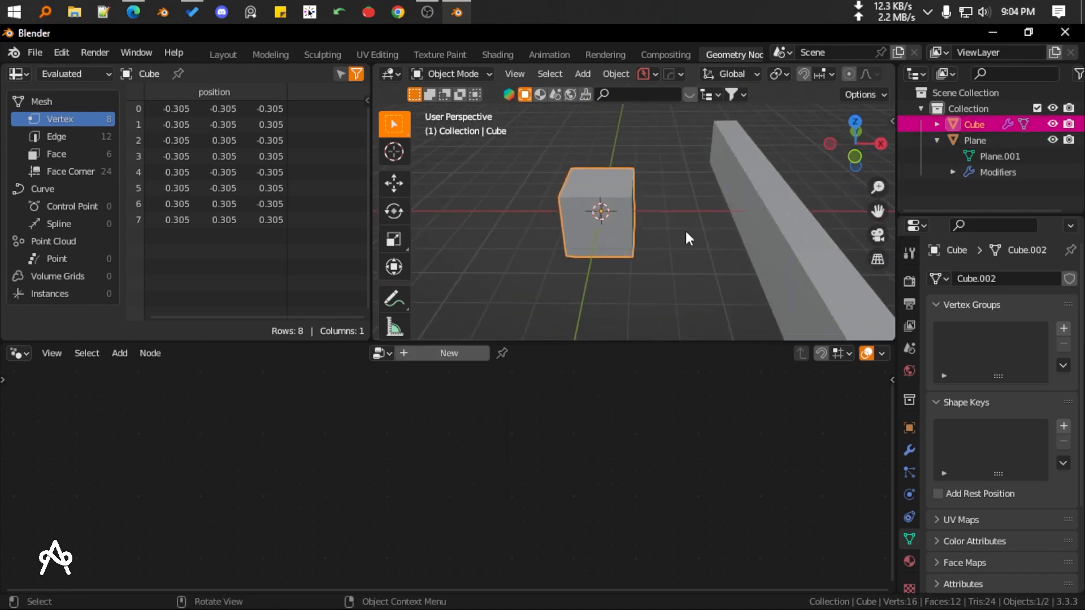
Bevel the Cube's four vertical edges in Edit Mode, using multiple segments to round them
scroll(652, 233, up, 3)
key(Tab)
middle_drag(621, 238, 631, 212)
key(2)
click(618, 208)
shift+click(636, 191)
middle_drag(531, 232, 617, 235)
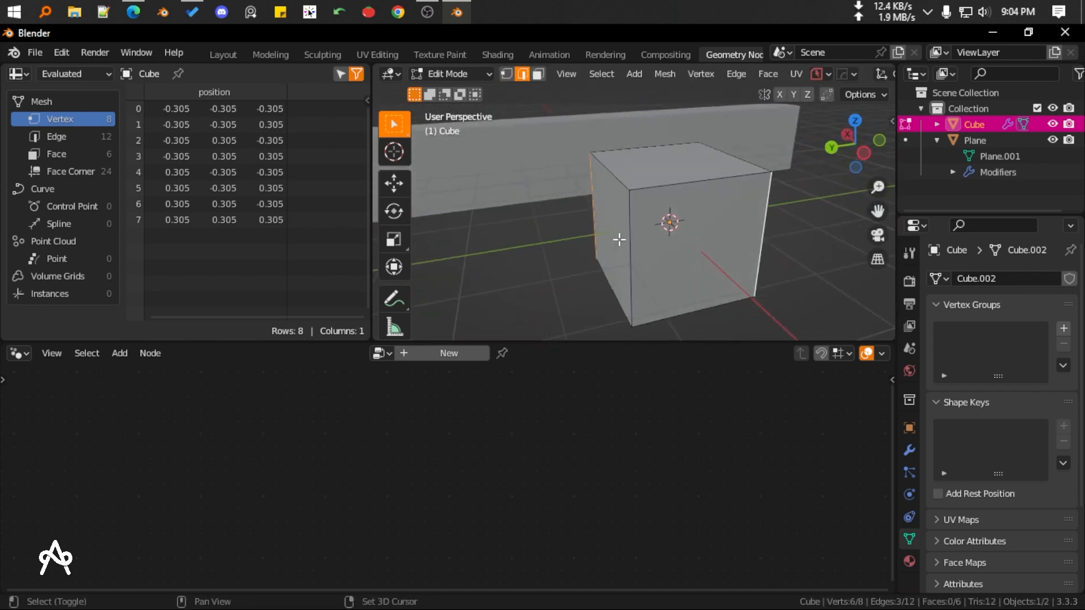
shift+click(632, 237)
right_click(775, 180)
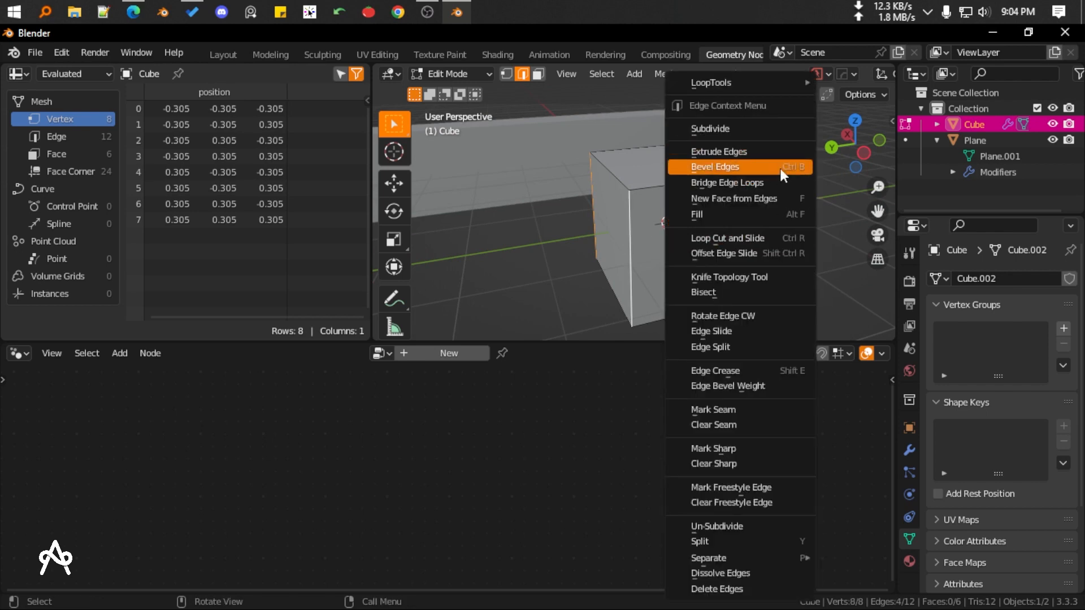
click(780, 167)
scroll(815, 157, up, 5)
click(751, 182)
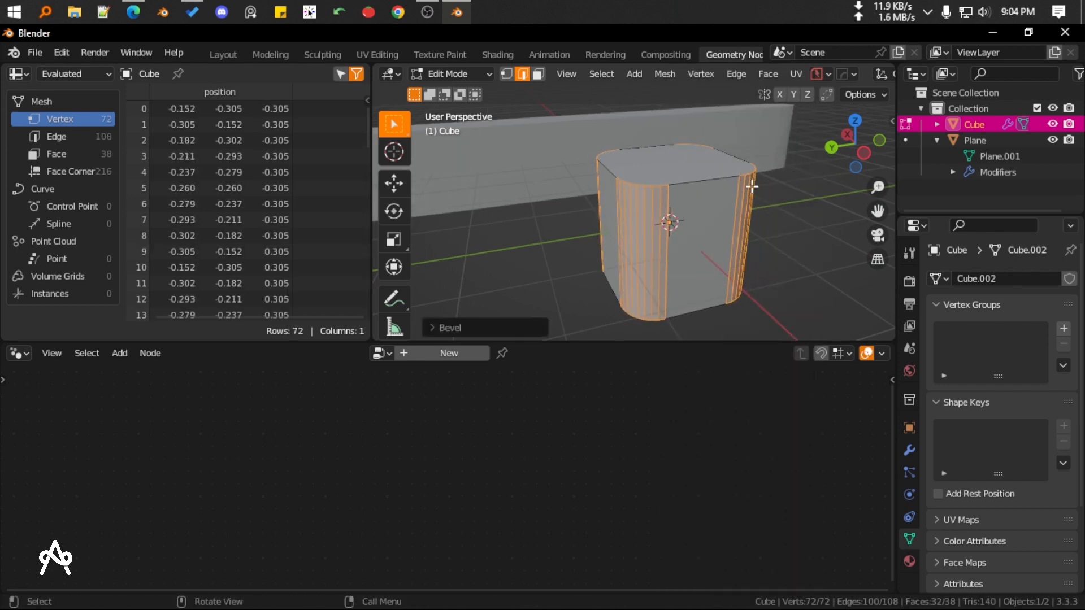
Return the Cube to Object Mode and try rotating it beside the Plane
scroll(752, 181, down, 3)
middle_drag(752, 181, 548, 230)
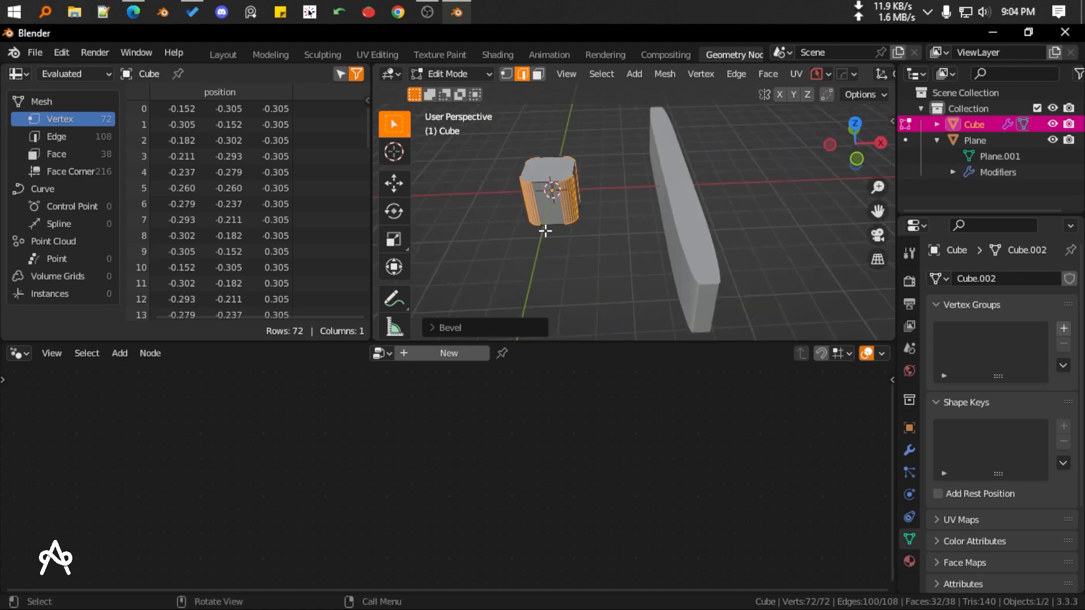
key(Tab)
scroll(681, 239, down, 3)
scroll(681, 240, up, 2)
middle_drag(681, 239, 649, 213)
click(647, 231)
click(595, 238)
key(r)
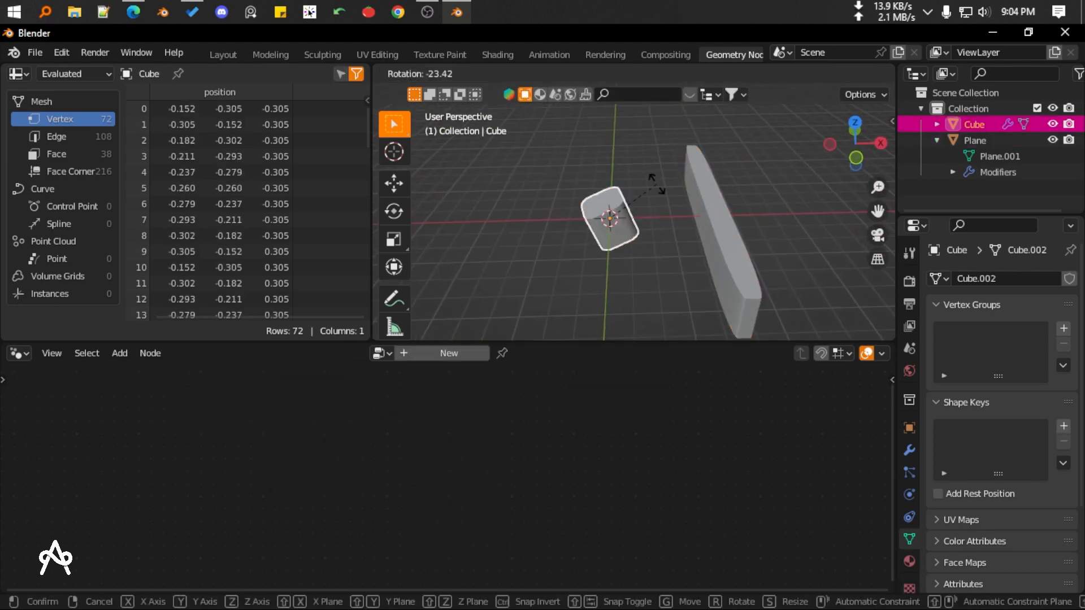
key(Escape)
Flatten the Cube along the global Z axis and apply its scale
key(s)
key(z)
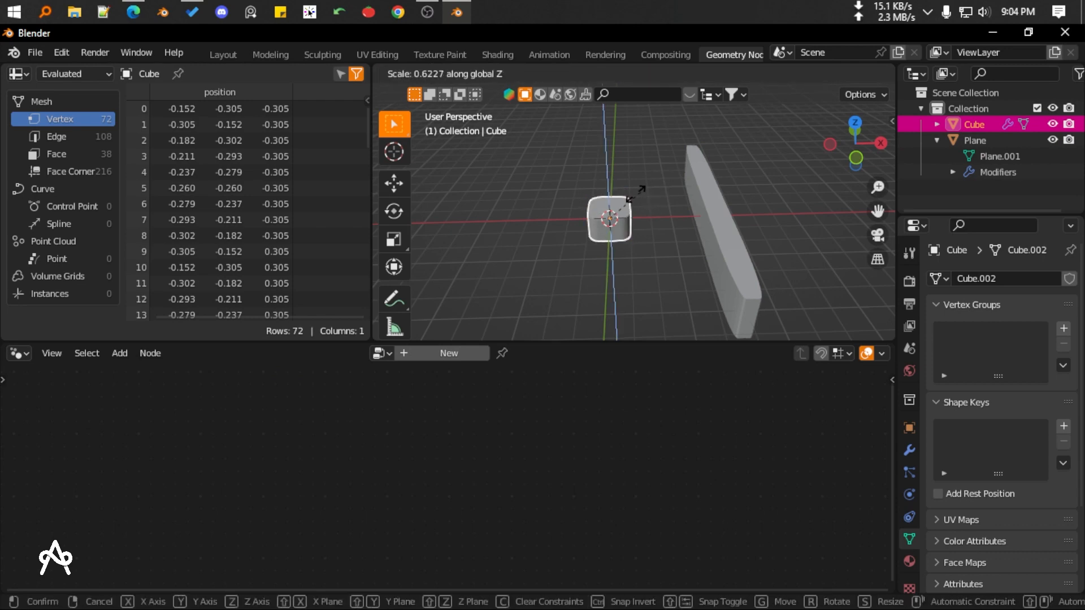
click(663, 223)
key(ctrl+a)
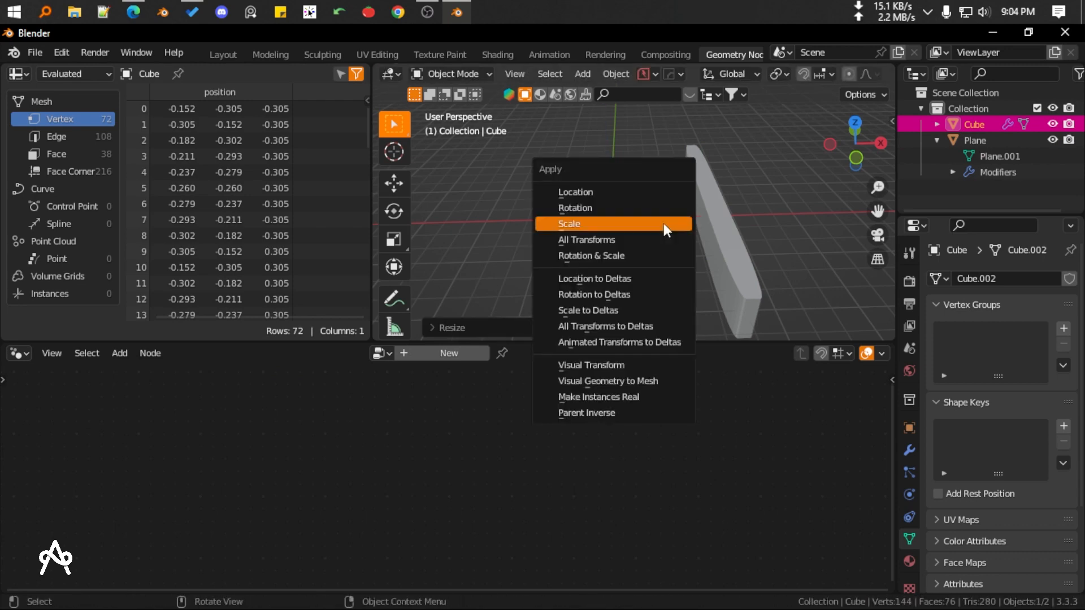
click(664, 223)
Select the Plane and compare its node-generated geometry with the flattened Cube
click(653, 239)
middle_drag(653, 239, 618, 190)
click(673, 242)
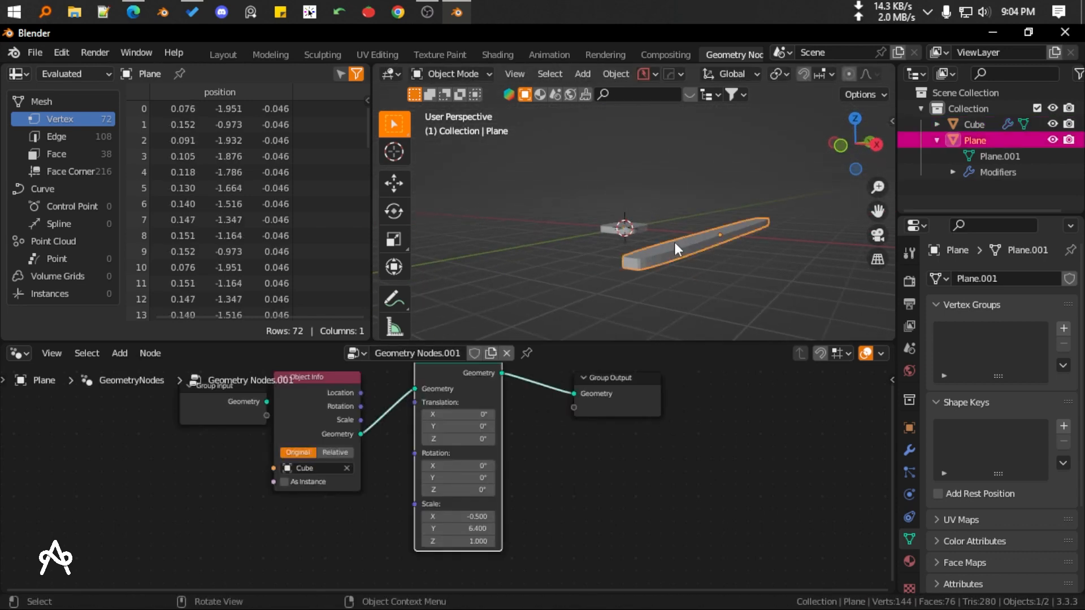
mouse_move(673, 242)
middle_down()
mouse_move(639, 229)
mouse_move(703, 198)
mouse_move(694, 264)
mouse_move(663, 257)
middle_up()
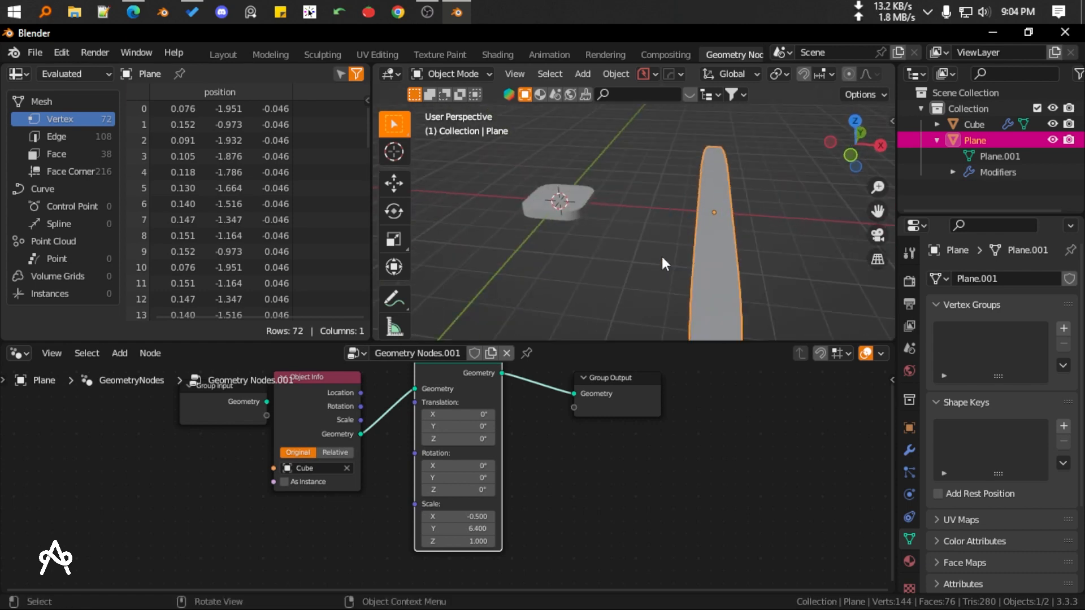
Undo the Cube's scaling, applied scale and edge bevel
click(598, 209)
key(ctrl+z)
key(ctrl+z)
key(ctrl+z)
key(ctrl+z)
key(ctrl+z)
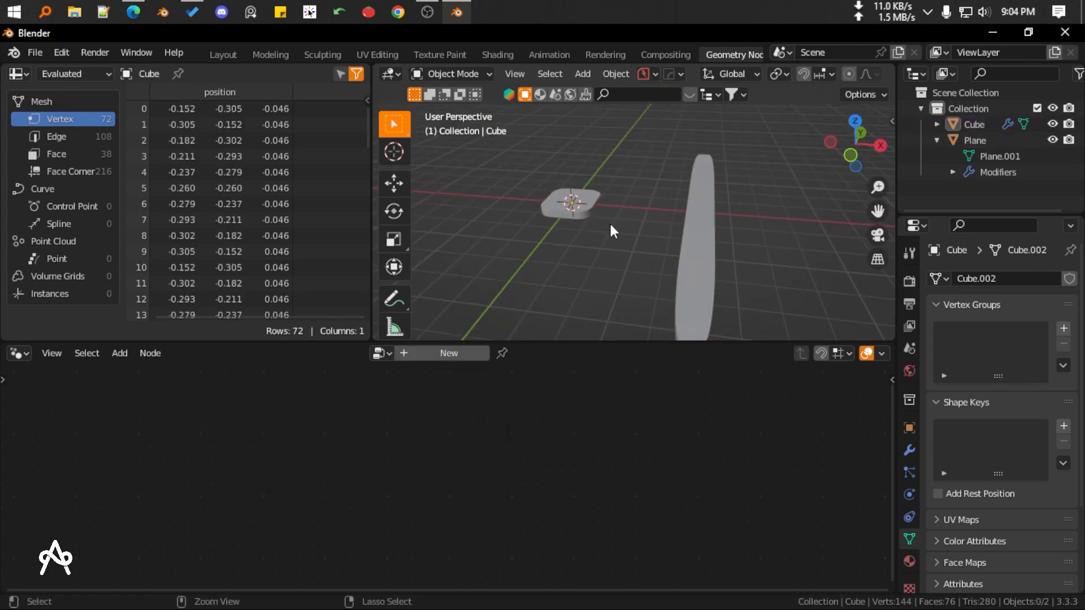
key(ctrl+z)
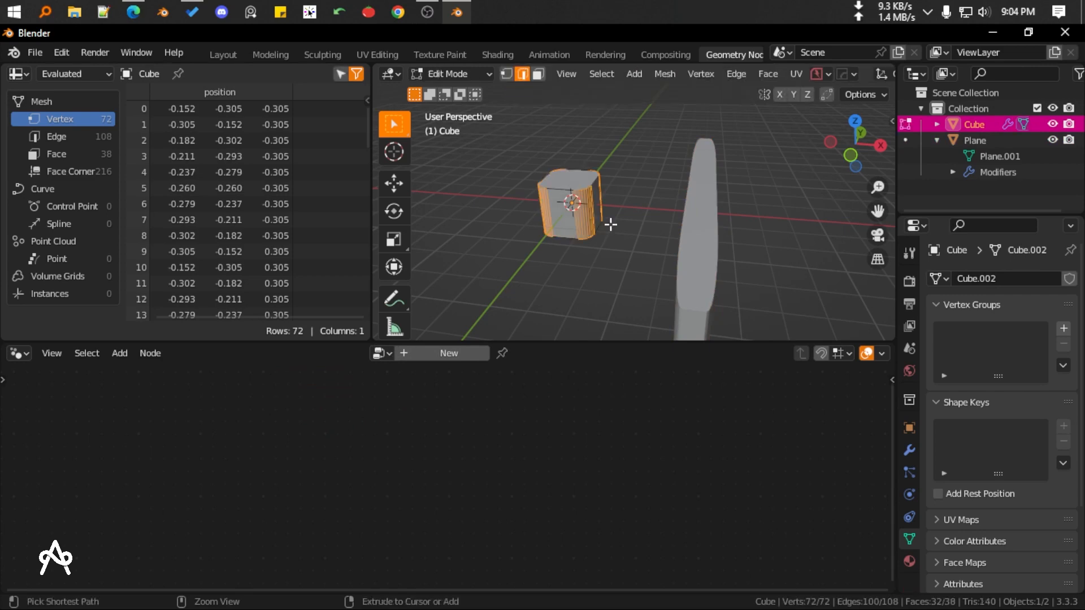
Hide the Cube and return to Object Mode
click(1052, 124)
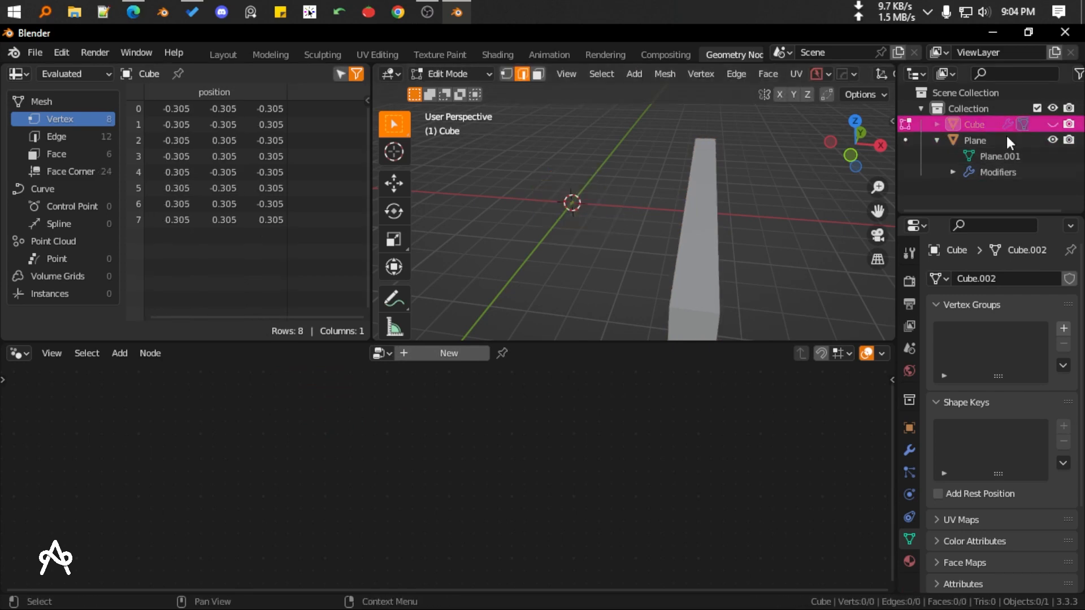
mouse_move(661, 240)
middle_down()
mouse_move(595, 208)
mouse_move(598, 245)
mouse_move(656, 234)
middle_up()
key(Tab)
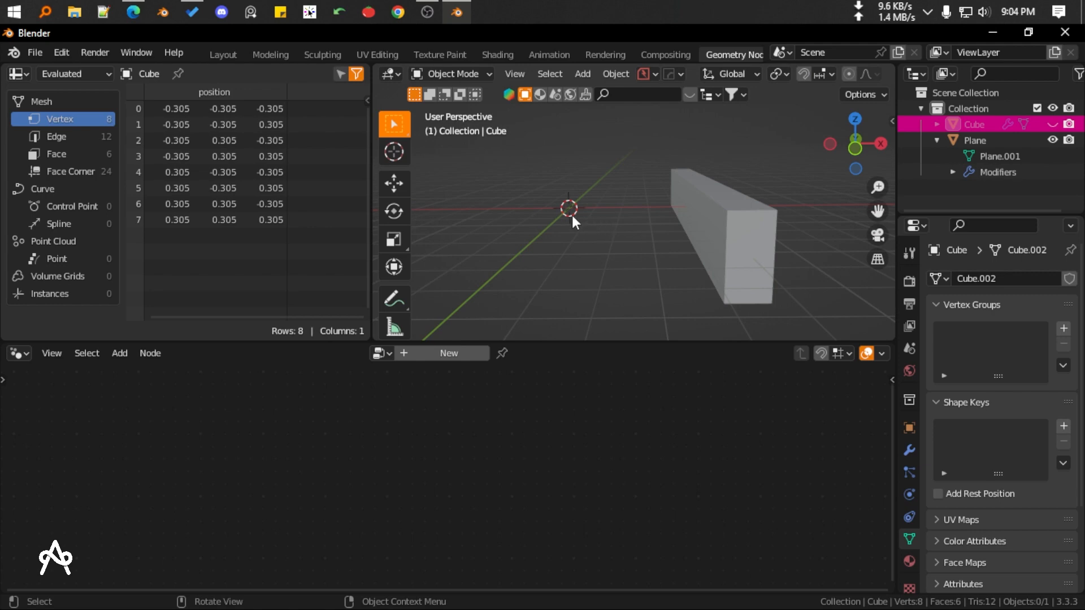
click(427, 6)
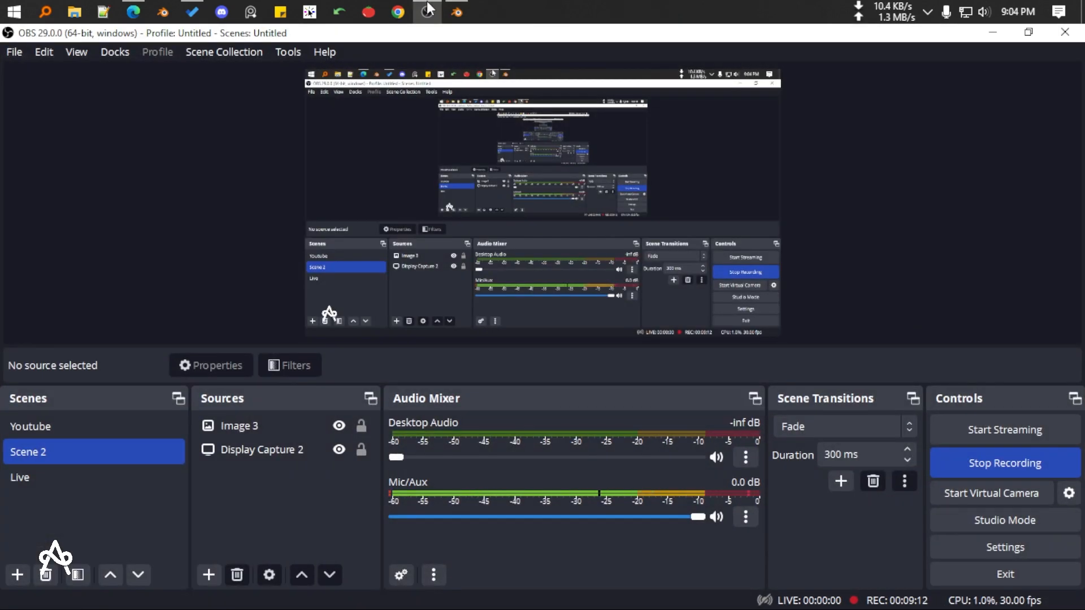
click(457, 11)
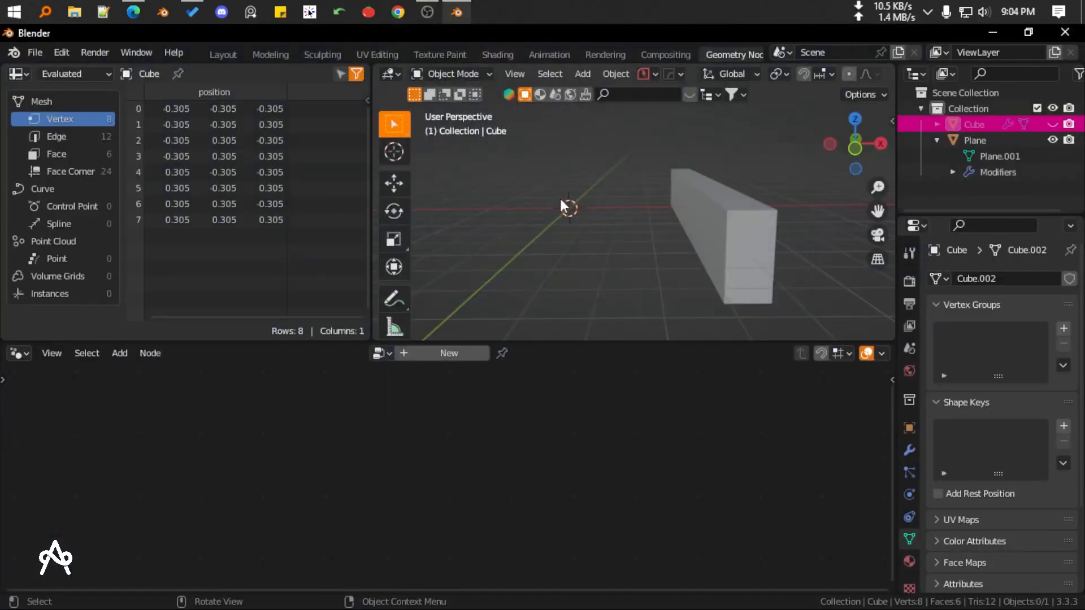
Delete the Plane object from the scene
drag(568, 158, 741, 227)
key(x)
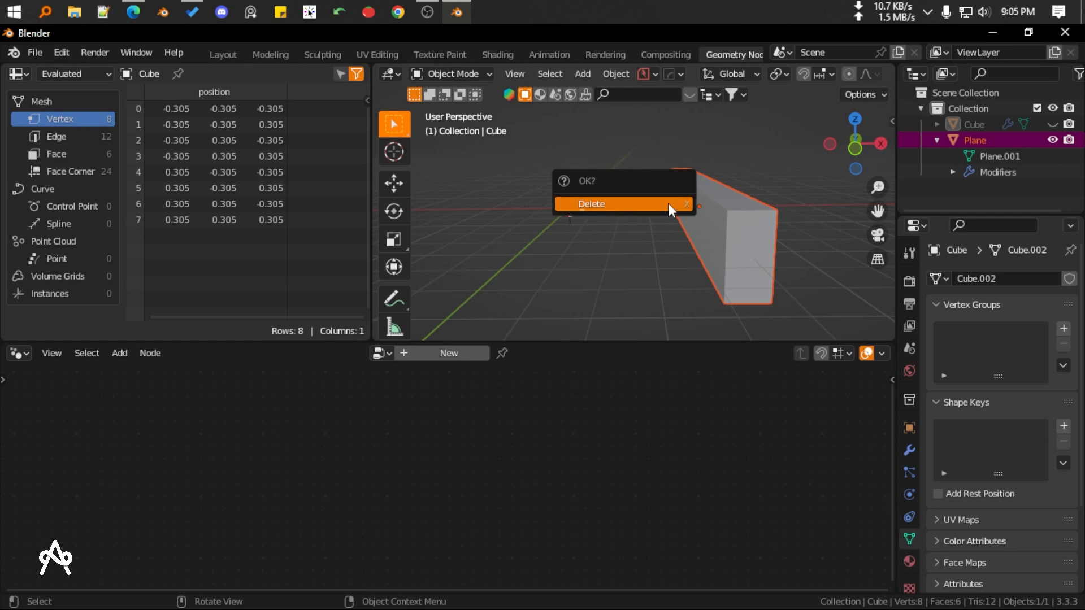
click(668, 204)
key(shift+a)
key(Escape)
key(shift+a)
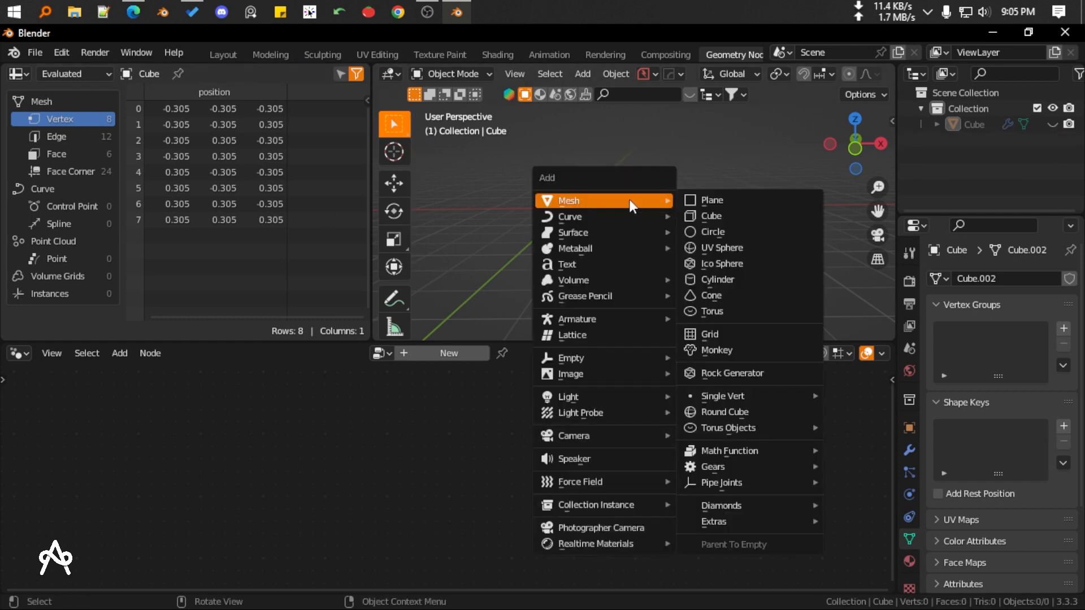
middle_drag(608, 225, 571, 279)
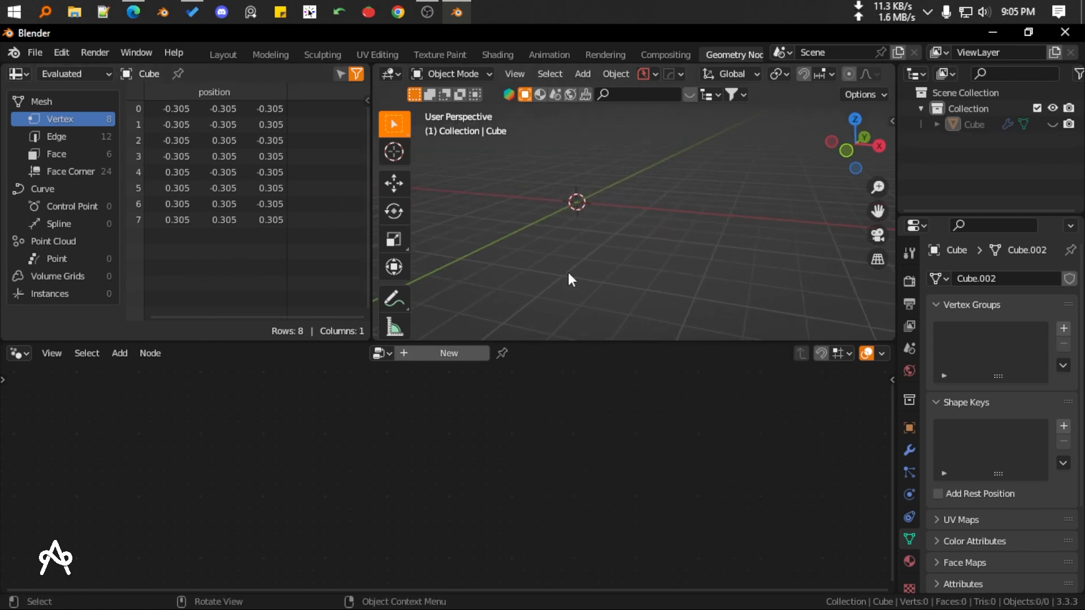
Start a new General file and delete the default camera
click(35, 53)
mouse_move(32, 66)
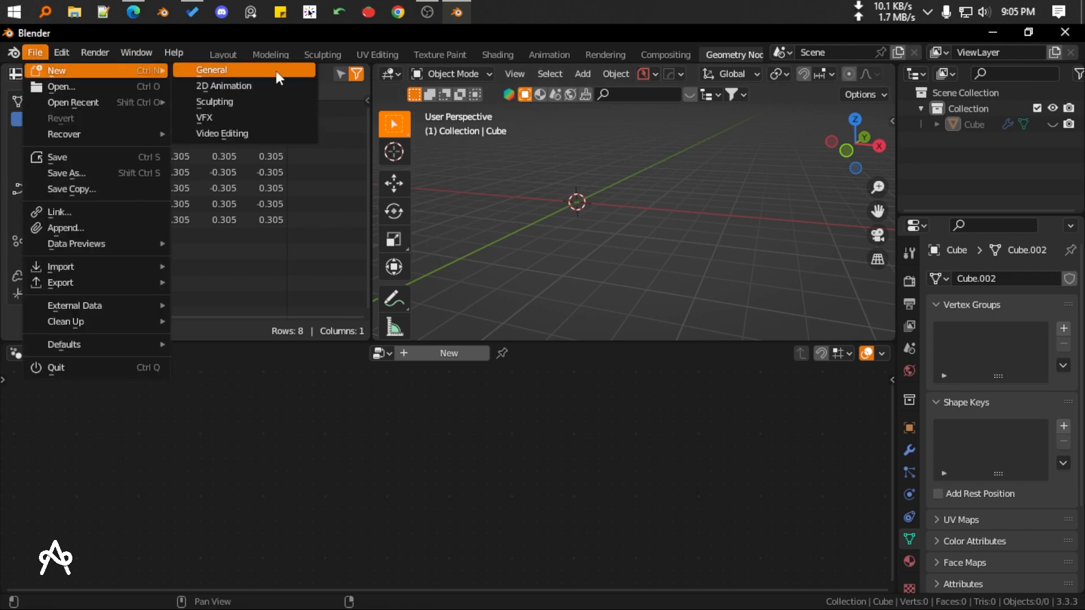
click(279, 69)
click(585, 354)
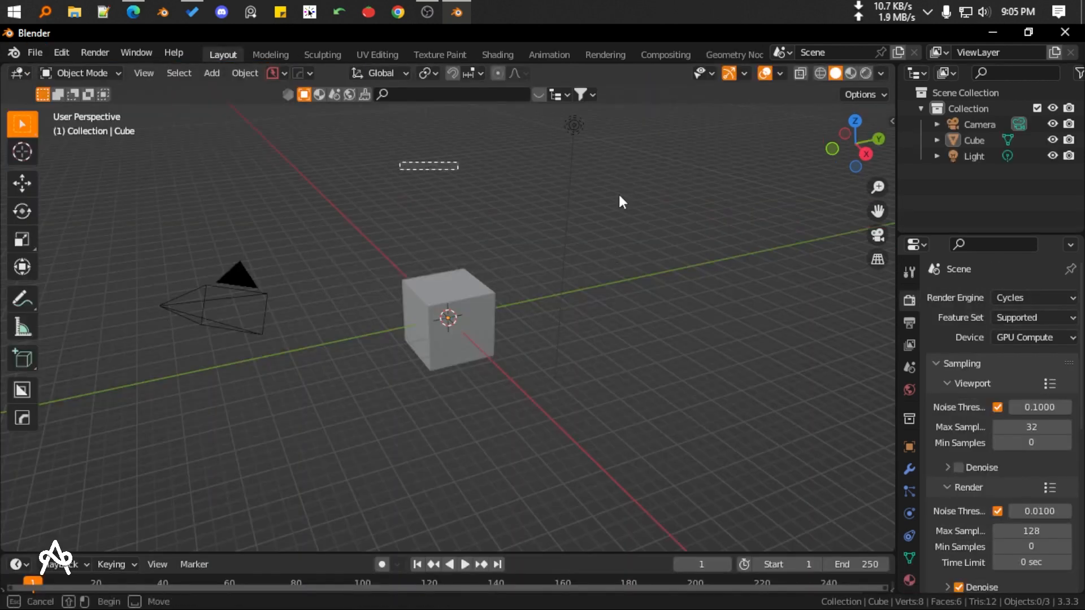
click(228, 294)
key(Delete)
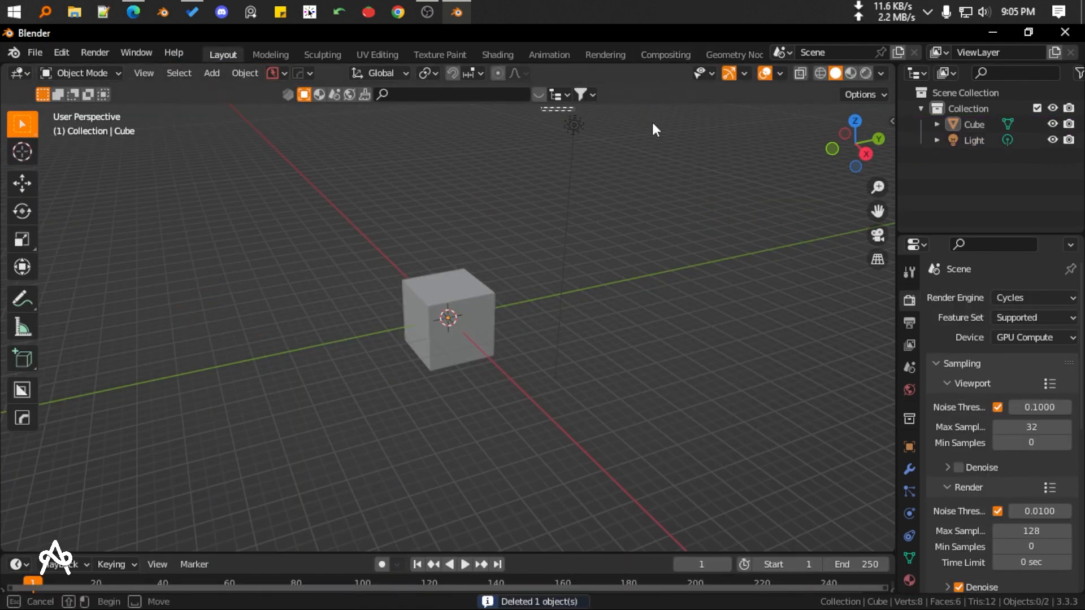
click(574, 124)
Switch to the Geometry Nodes workspace and select the Cube
click(733, 54)
click(608, 214)
scroll(608, 213, up, 4)
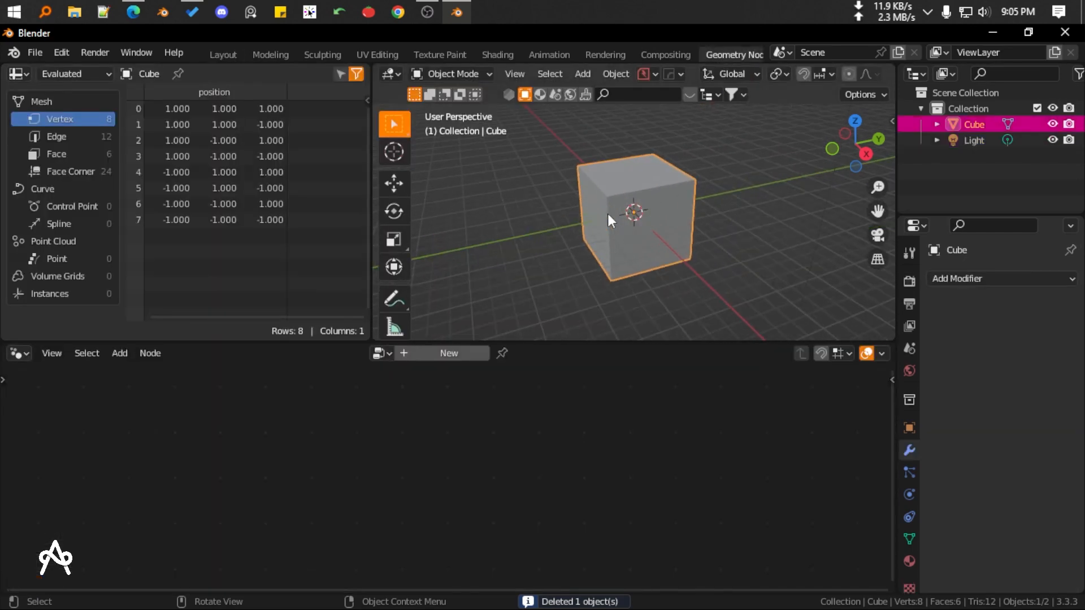
View the Cube's edge data and its face data in the spreadsheet
middle_drag(608, 214, 650, 218)
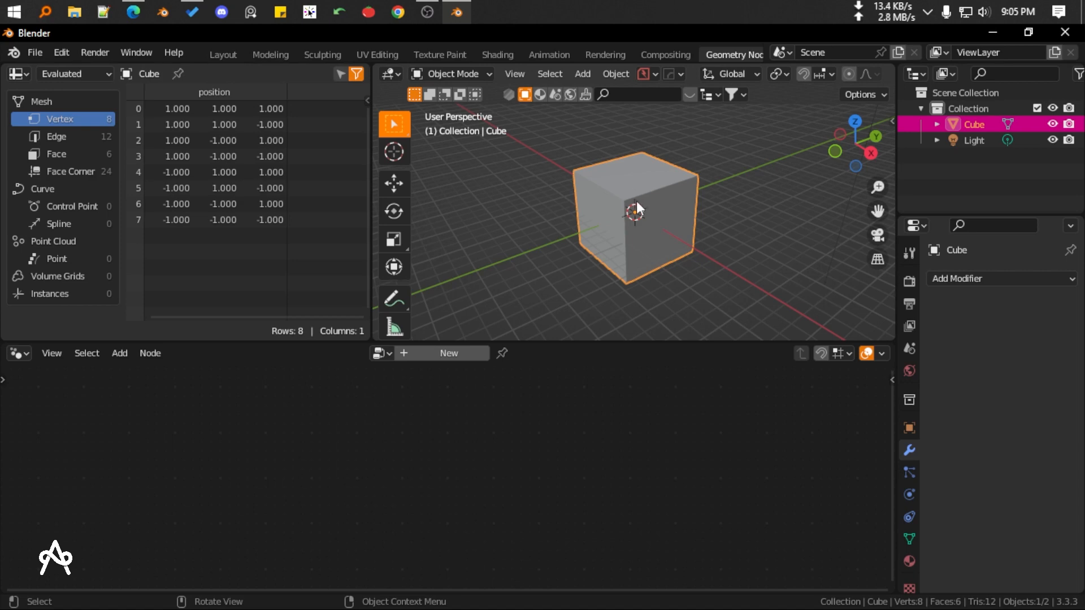
click(76, 140)
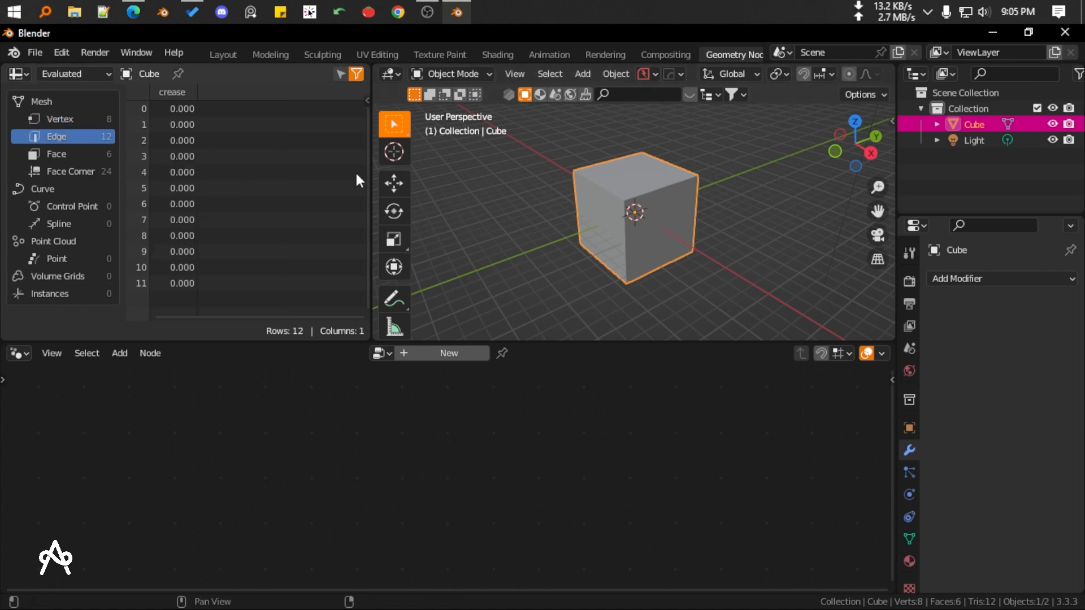
click(76, 156)
mouse_move(574, 216)
middle_down()
mouse_move(599, 221)
mouse_move(560, 231)
middle_up()
Enter Edit Mode on the Cube and select one of its top edges in edge select mode
key(Tab)
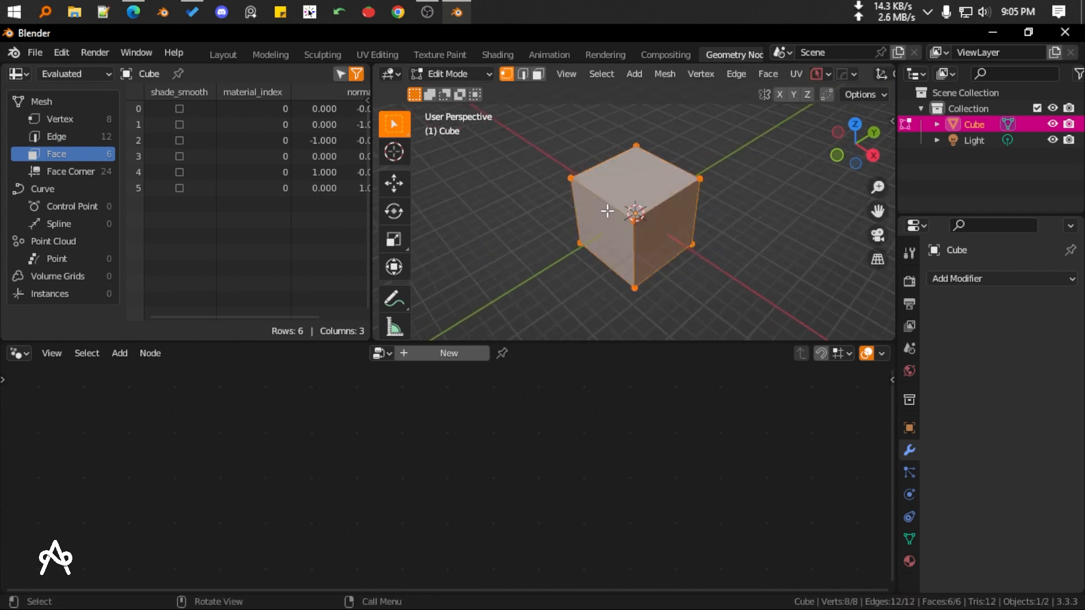
scroll(578, 229, up, 2)
key(2)
click(612, 163)
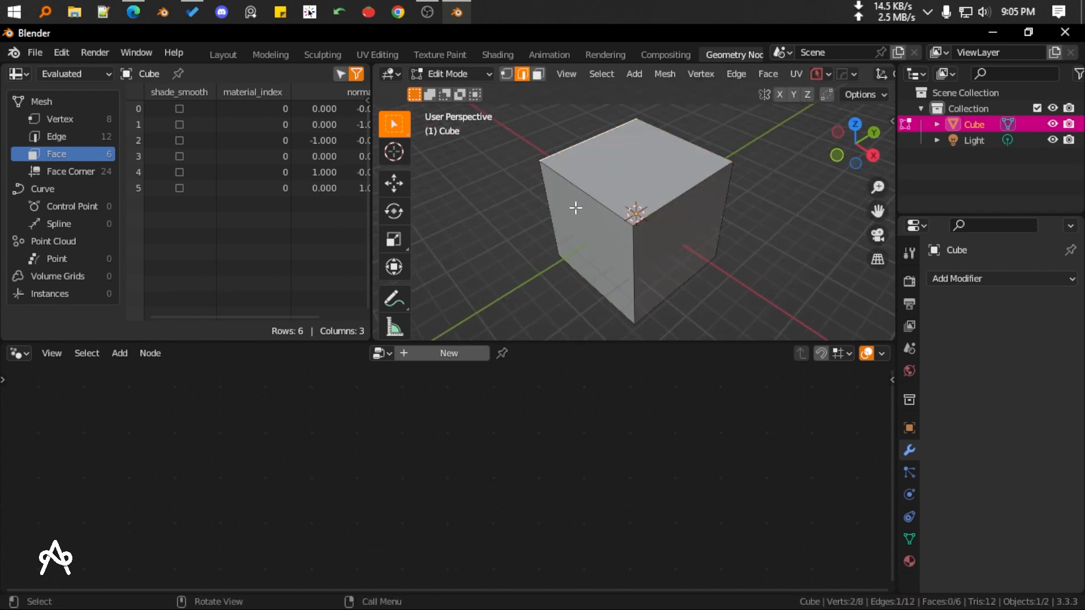
Switch to face select mode and add the Cube's faces to the selection one after another, going around the mesh
key(3)
click(619, 171)
shift+click(589, 225)
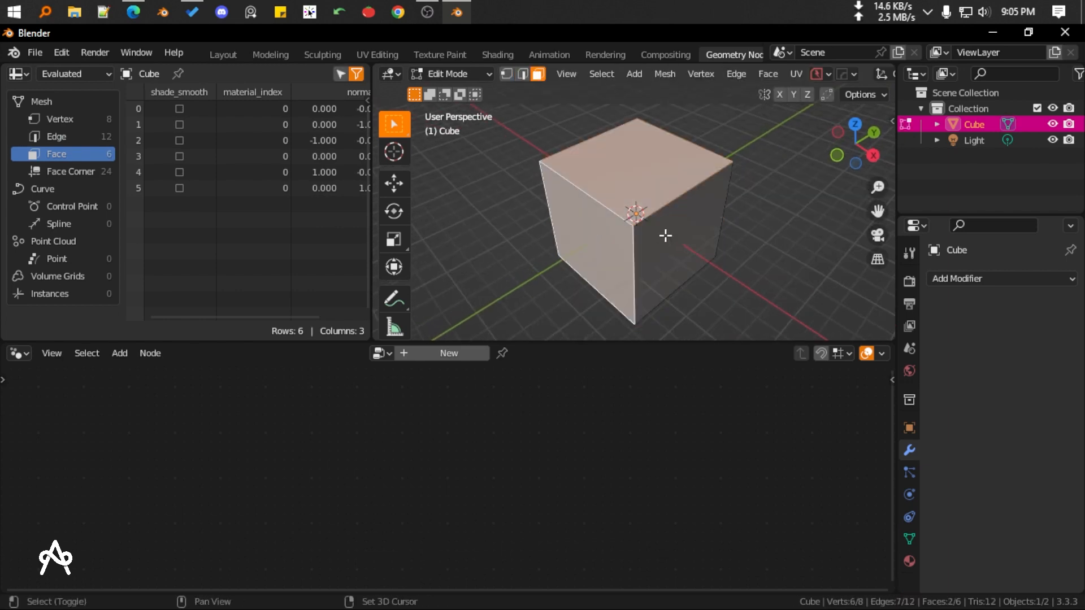
shift+click(667, 236)
middle_drag(667, 235, 702, 194)
shift+click(690, 248)
middle_drag(691, 247, 669, 159)
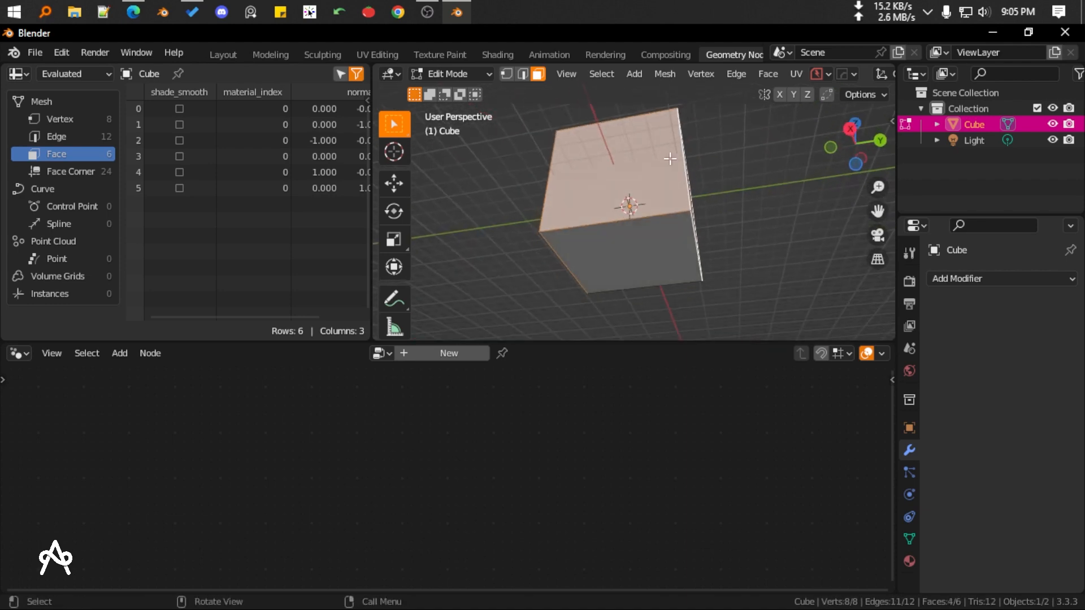
shift+click(619, 242)
middle_drag(619, 242, 632, 211)
shift+click(688, 182)
Inset the Cube's top face by about 21 inches and extrude the inner face upward about 18 inches
click(688, 192)
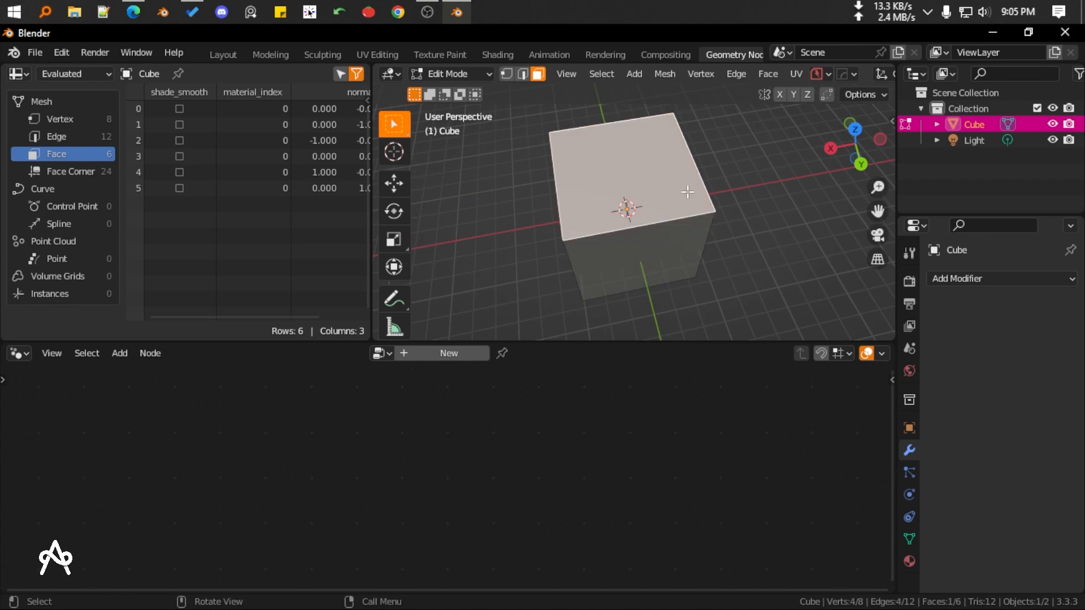
key(i)
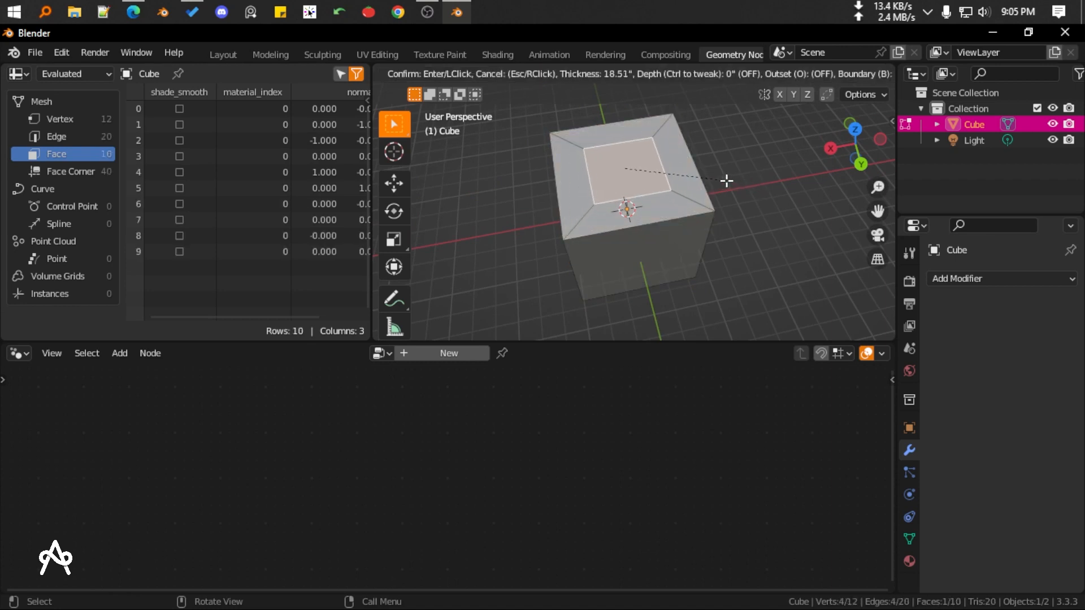
click(723, 181)
key(e)
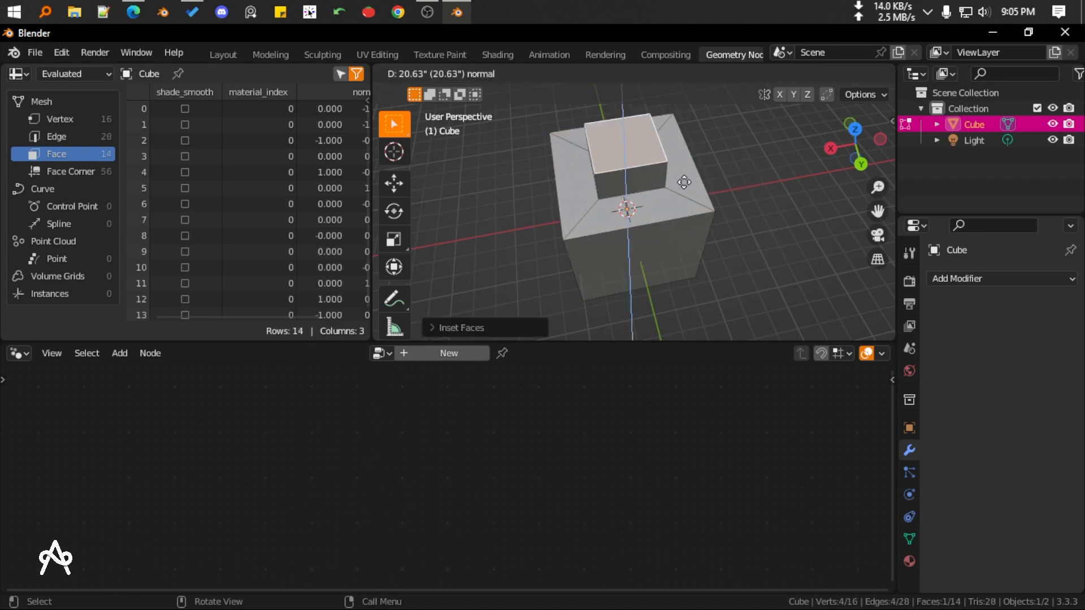
key(Return)
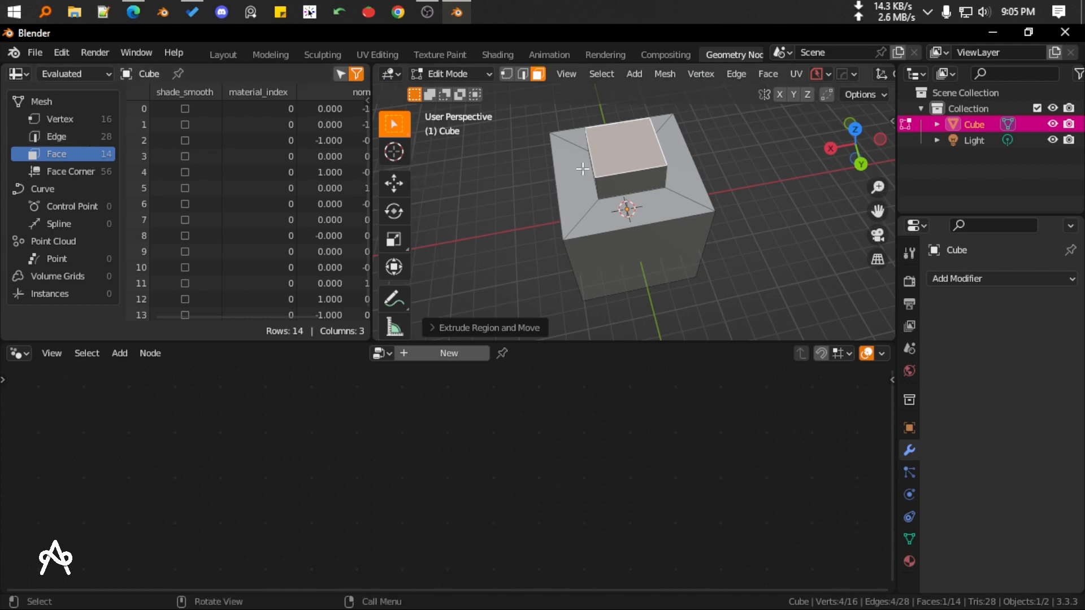
Return to Object Mode and review the modified Cube's vertex, edge and face data in the spreadsheet
key(Tab)
middle_drag(584, 158, 584, 152)
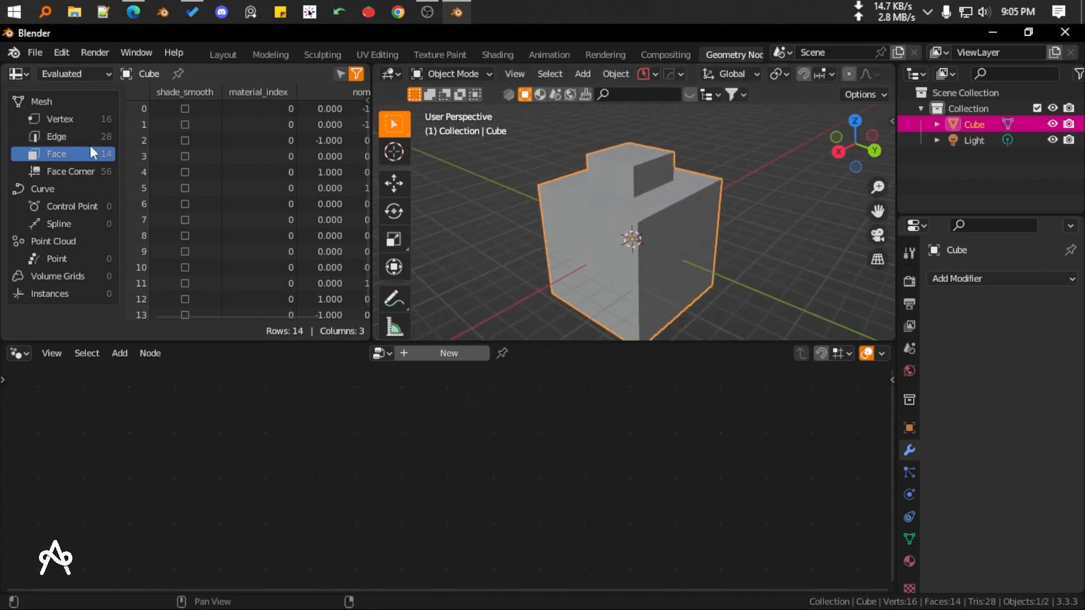
click(83, 117)
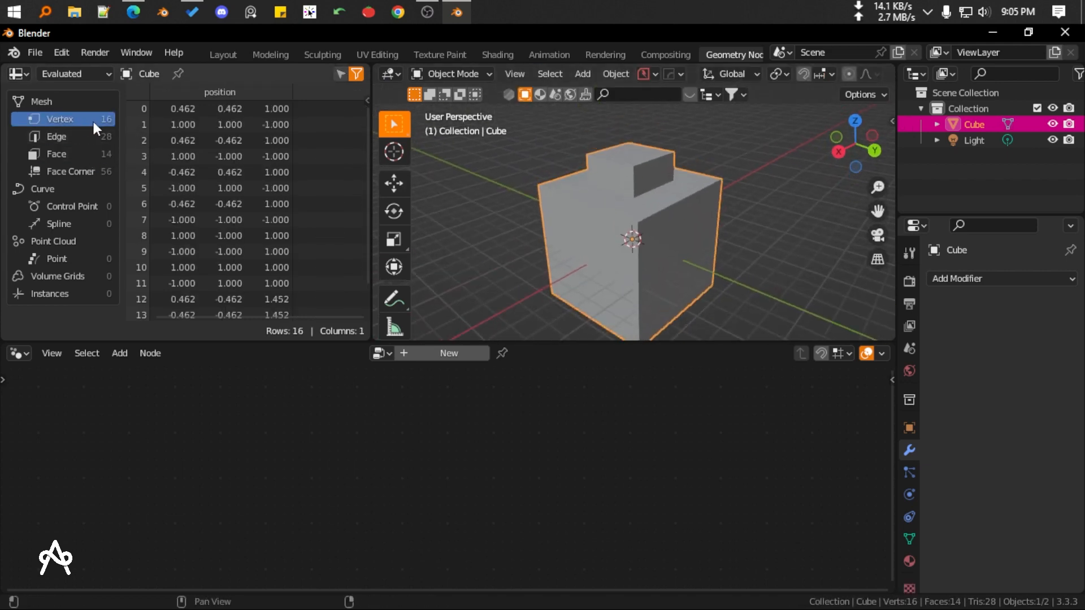
click(66, 132)
click(75, 154)
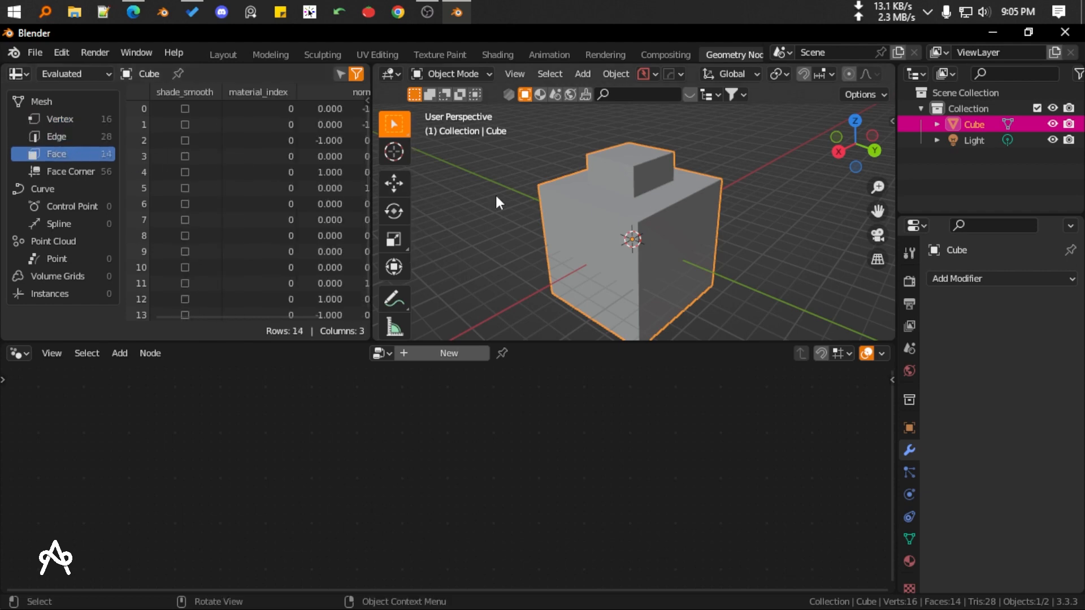
scroll(641, 194, down, 5)
middle_drag(648, 198, 548, 171)
scroll(637, 208, up, 2)
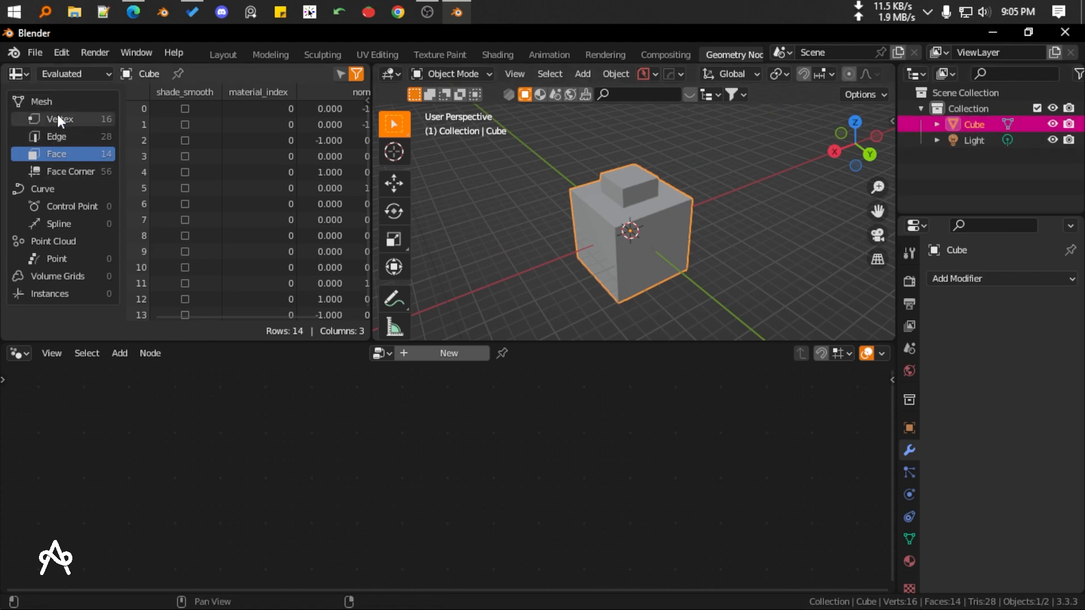
Add a Bezier curve to the scene
key(shift+a)
mouse_move(593, 214)
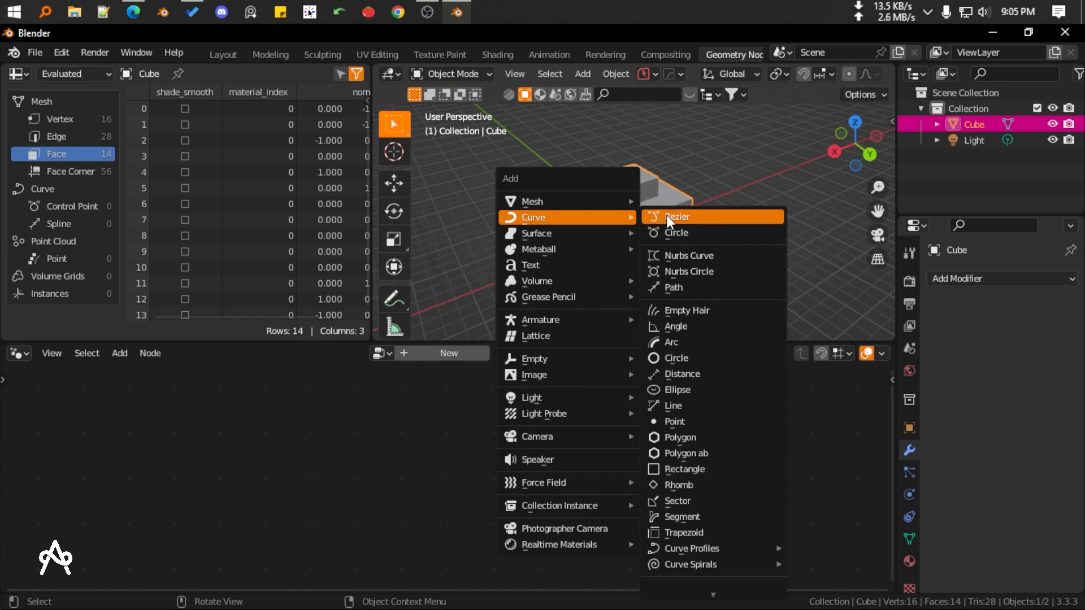
click(665, 217)
Hide the Cube and select the Bezier curve
click(635, 228)
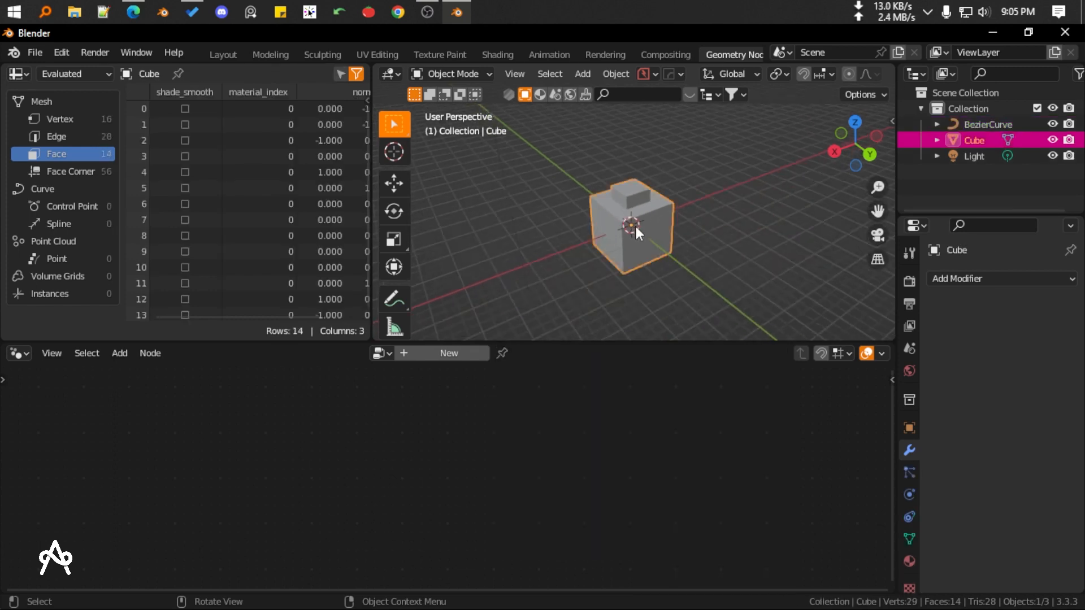
key(h)
click(635, 228)
scroll(643, 239, up, 4)
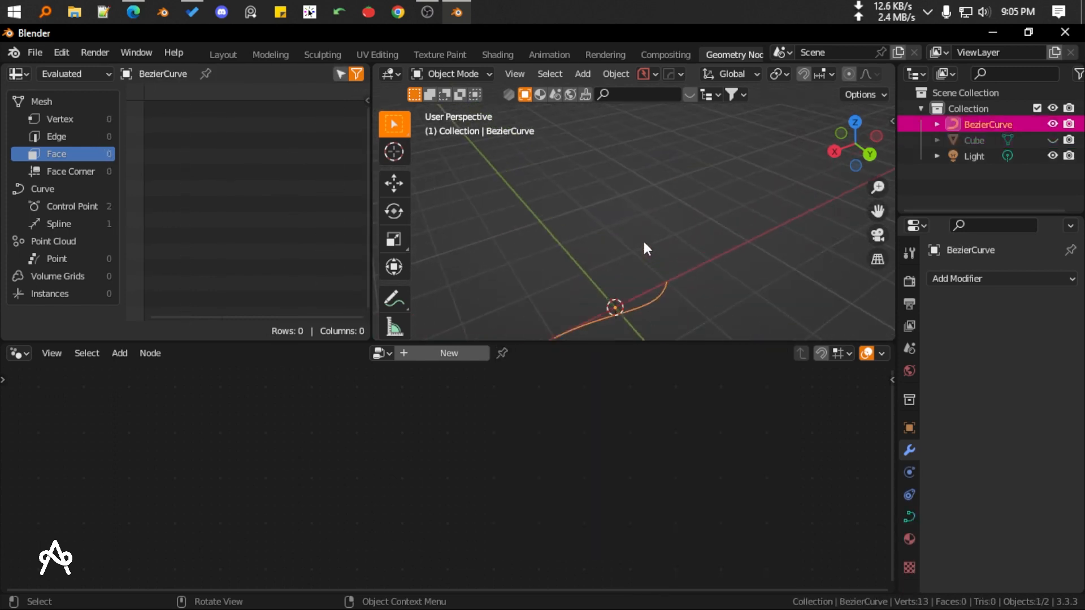
mouse_move(643, 239)
shift+middle_down()
mouse_move(649, 207)
mouse_move(638, 218)
shift+middle_up()
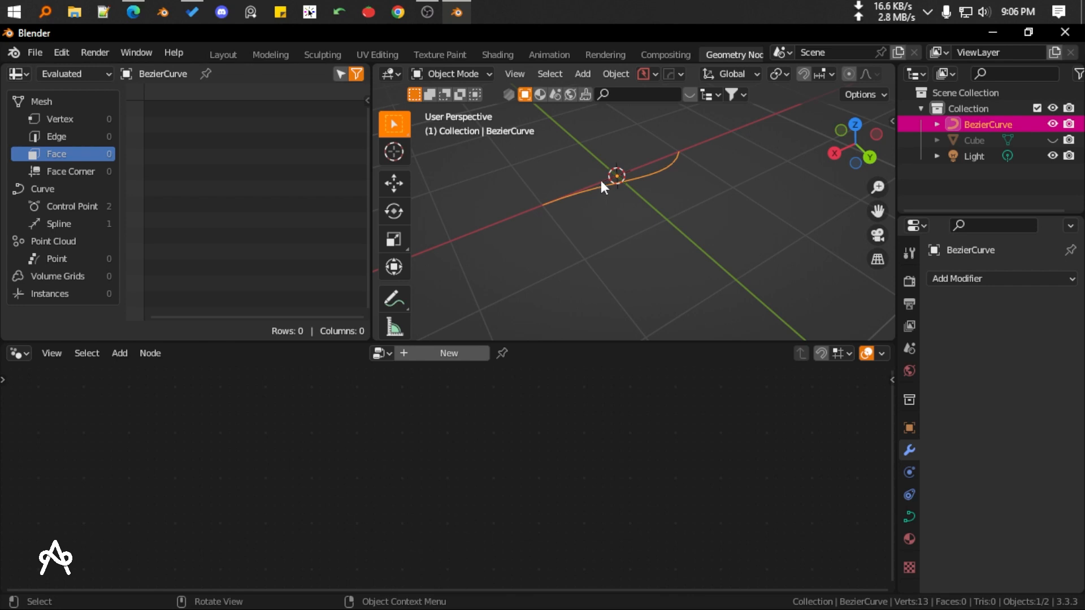
Enter Edit Mode on the Bezier curve and try to move its far end control point
key(Tab)
drag(660, 139, 699, 179)
key(g)
click(698, 162)
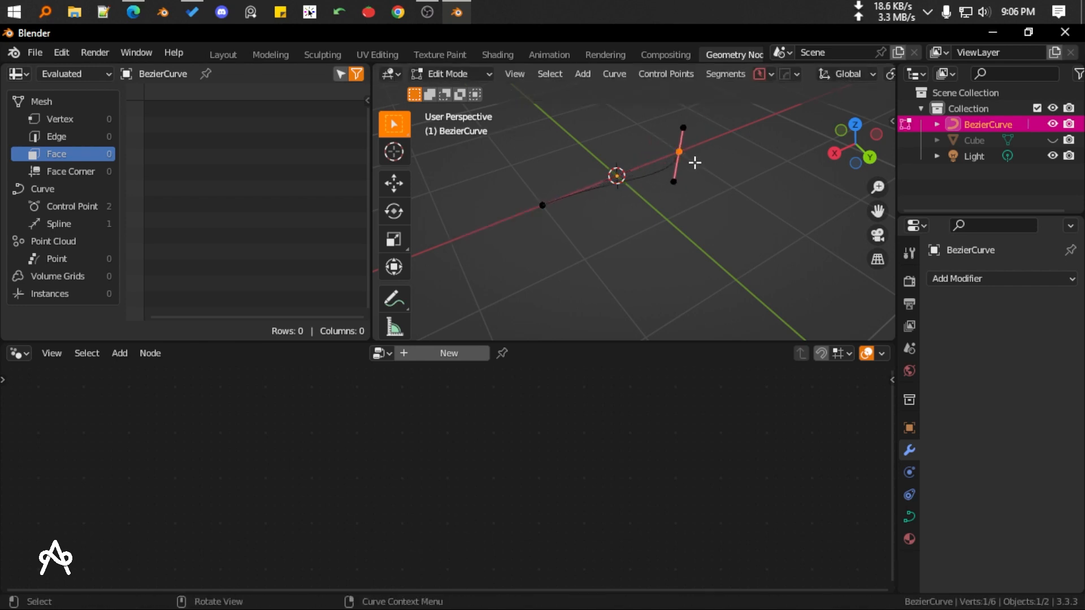
Extrude three new control points in a winding path from the curve's other end and return to Object Mode
drag(524, 180, 584, 259)
key(g)
right_click(570, 218)
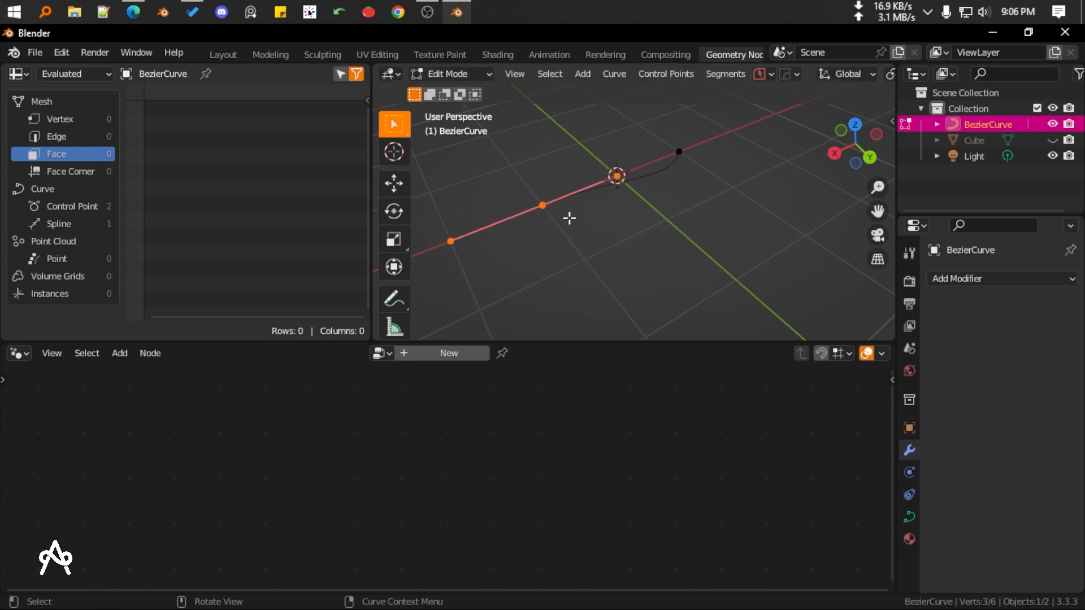
key(e)
click(436, 248)
shift+middle_drag(493, 244, 718, 223)
key(e)
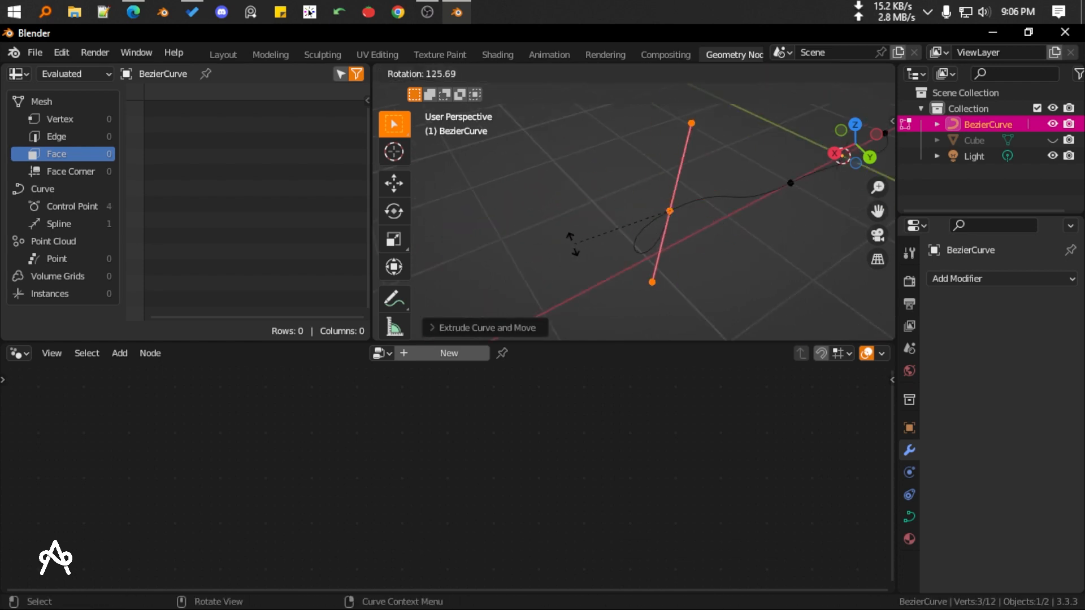
click(612, 233)
key(e)
click(524, 172)
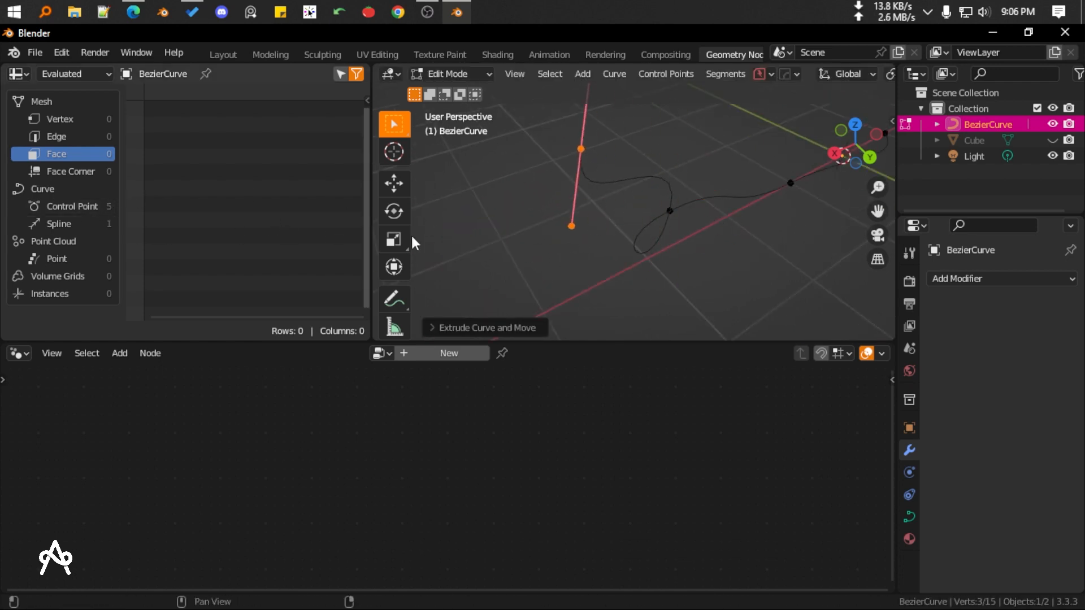
key(Tab)
shift+middle_drag(660, 202, 565, 225)
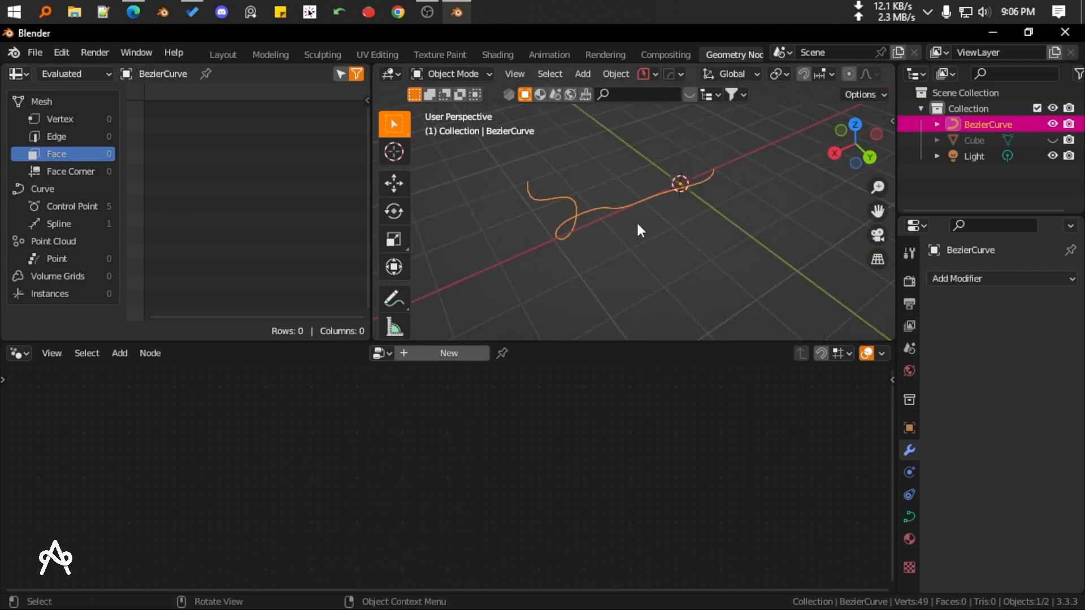
drag(487, 160, 562, 195)
key(Delete)
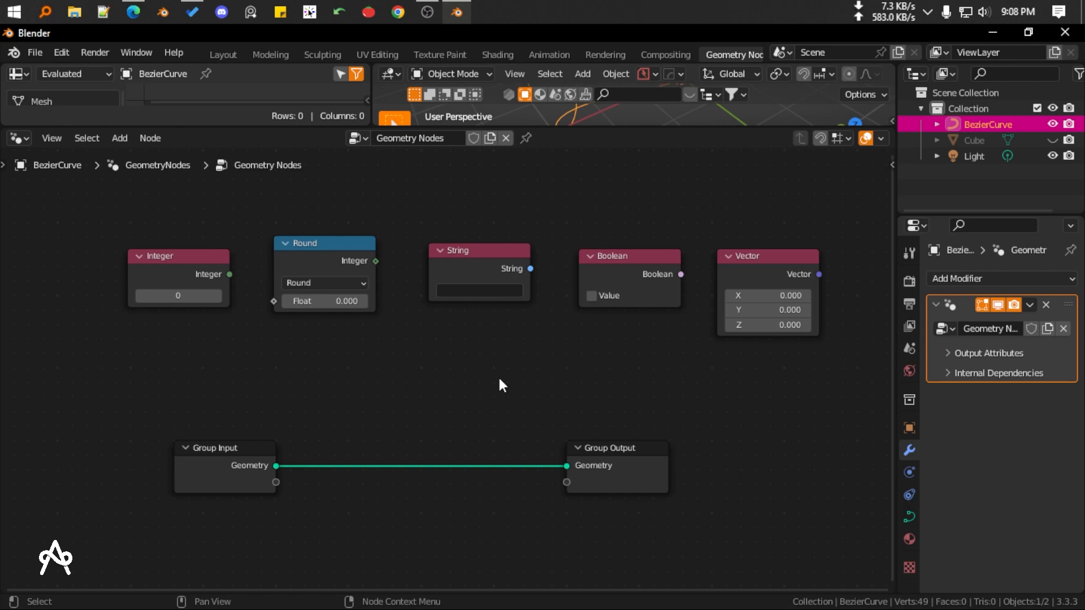
Select the Integer node and the Round node in turn to examine their sockets
drag(110, 214, 249, 355)
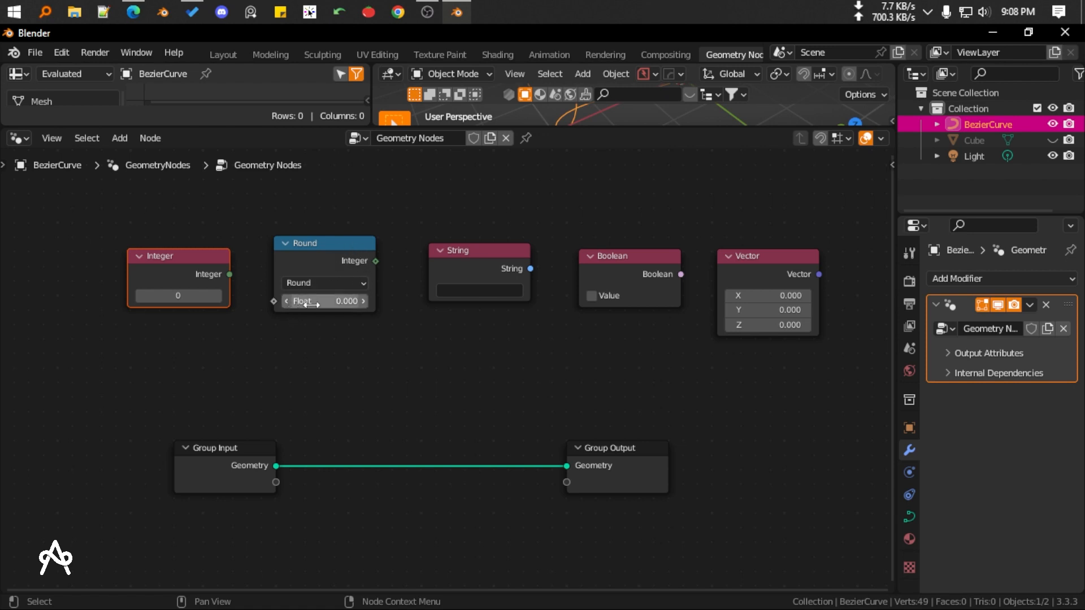
click(305, 249)
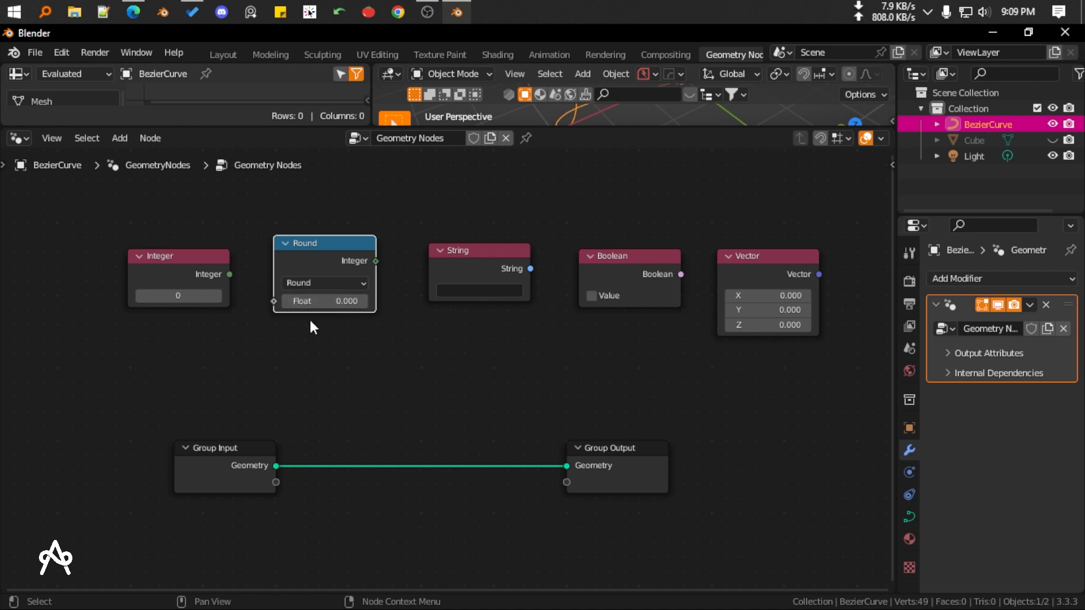
key(shift+a)
click(289, 264)
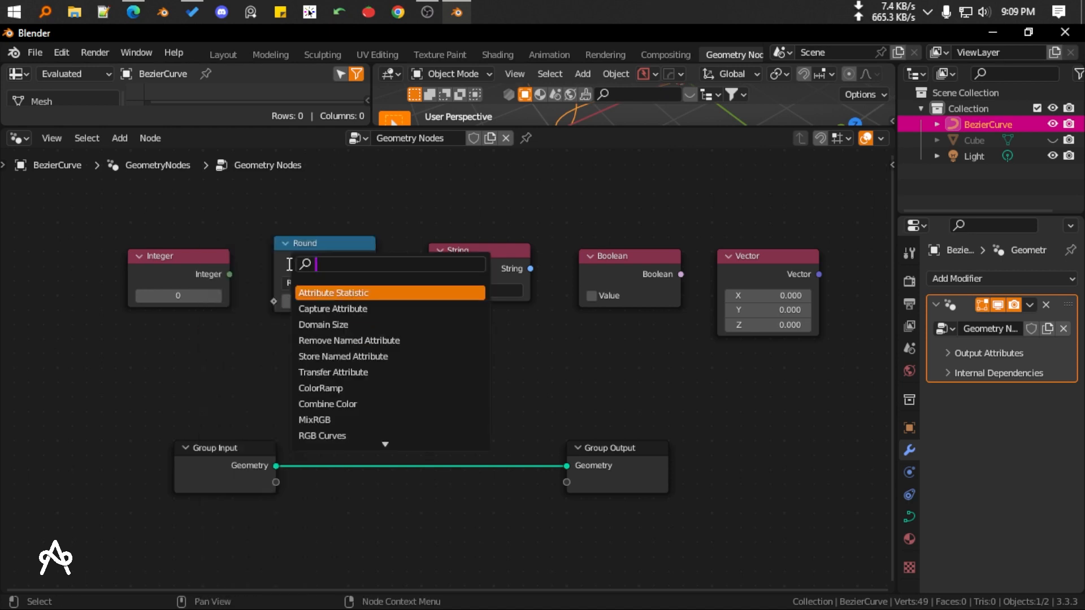
text(ine)
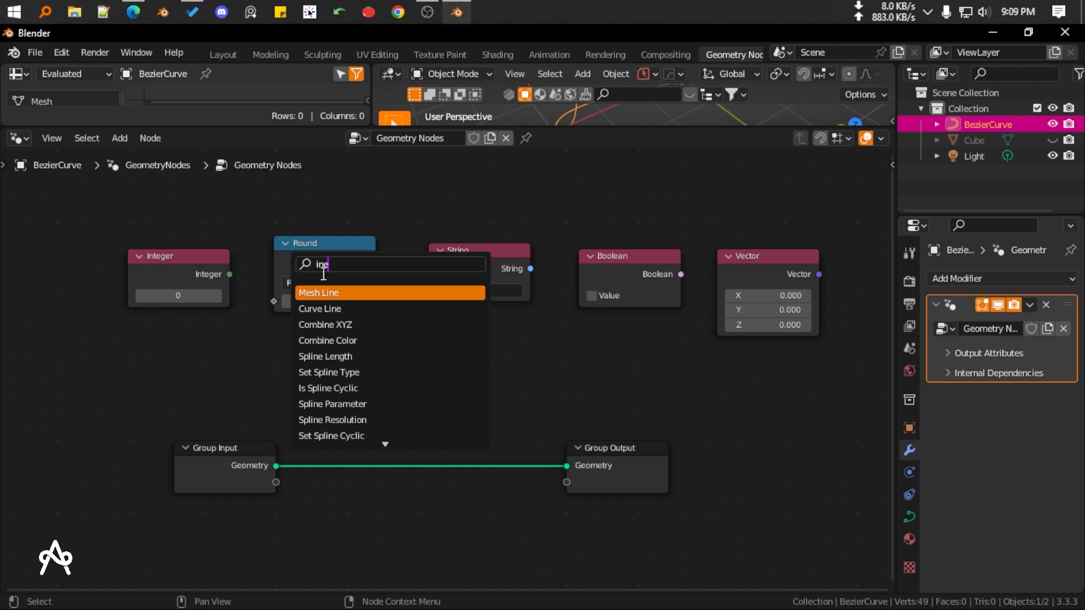
text(ter)
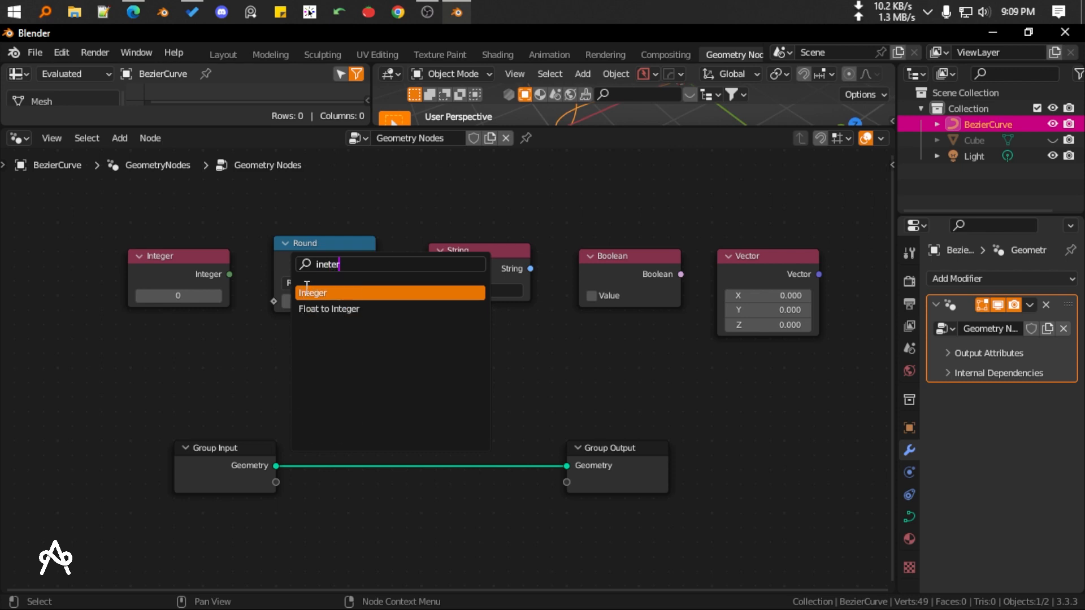
click(210, 222)
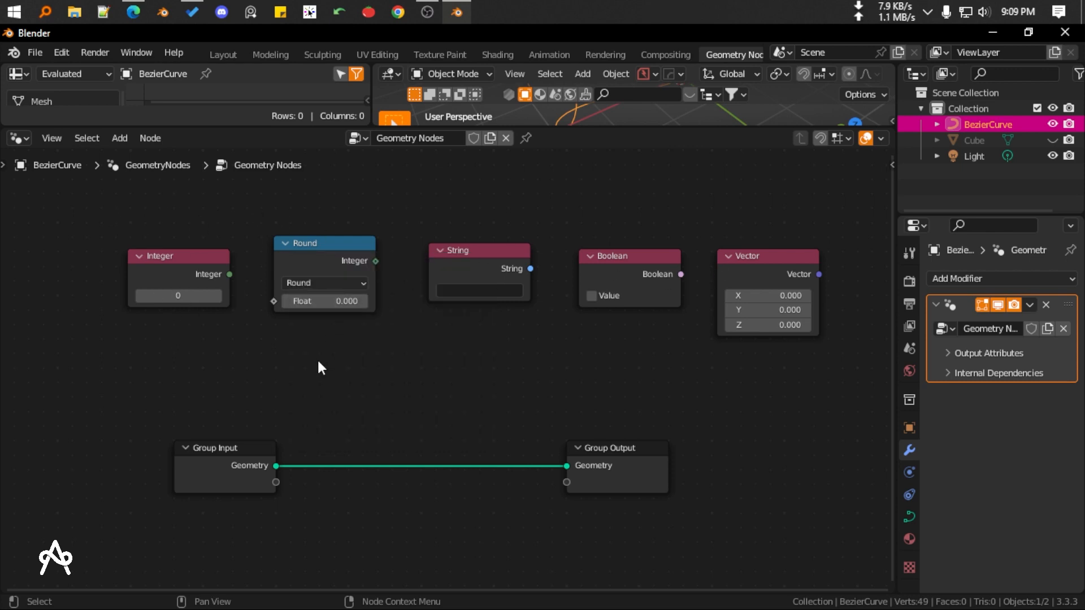
Set the String node's value to "cube" and clear the node selection
click(309, 247)
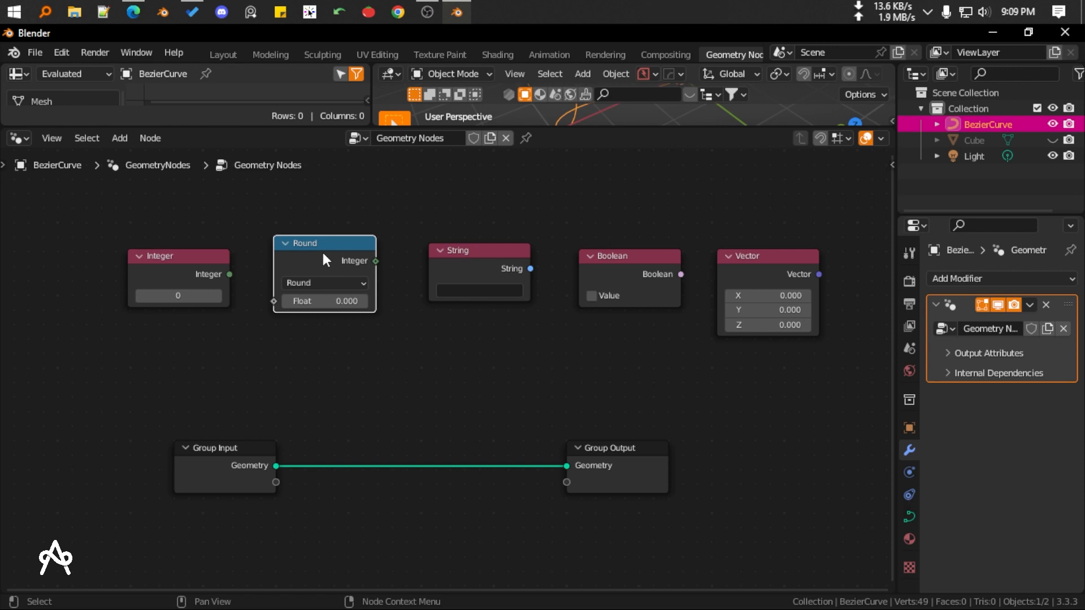
click(449, 261)
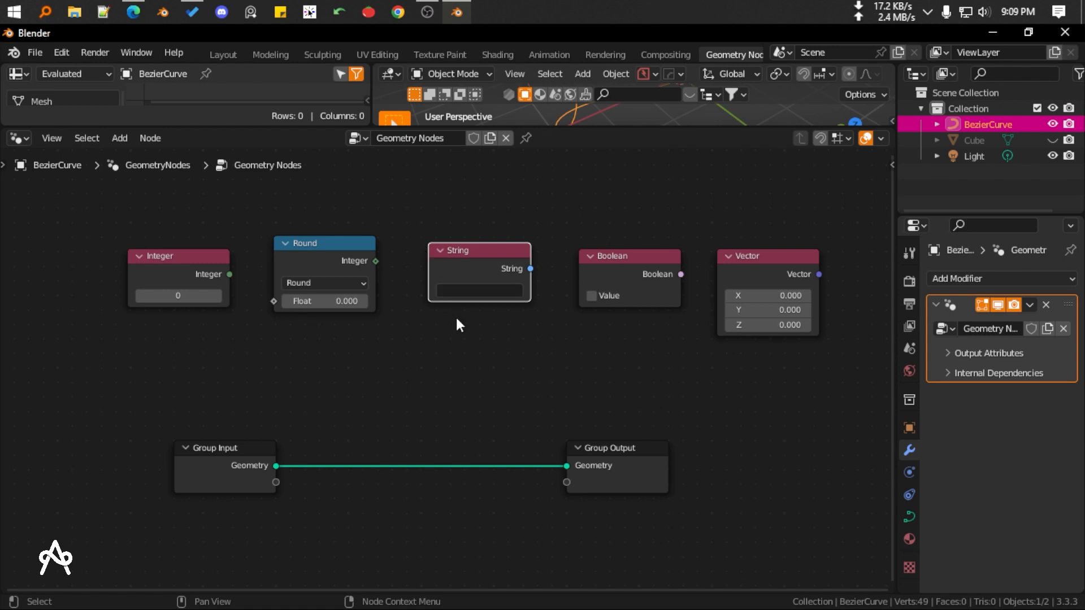
click(467, 290)
text(cube)
click(511, 351)
click(458, 296)
click(456, 267)
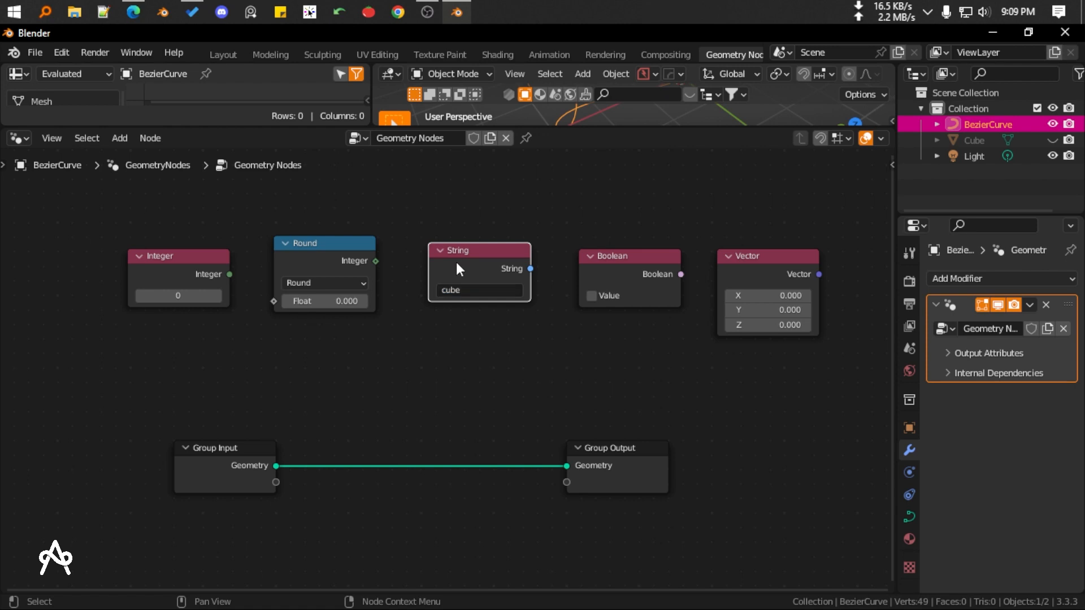
click(495, 339)
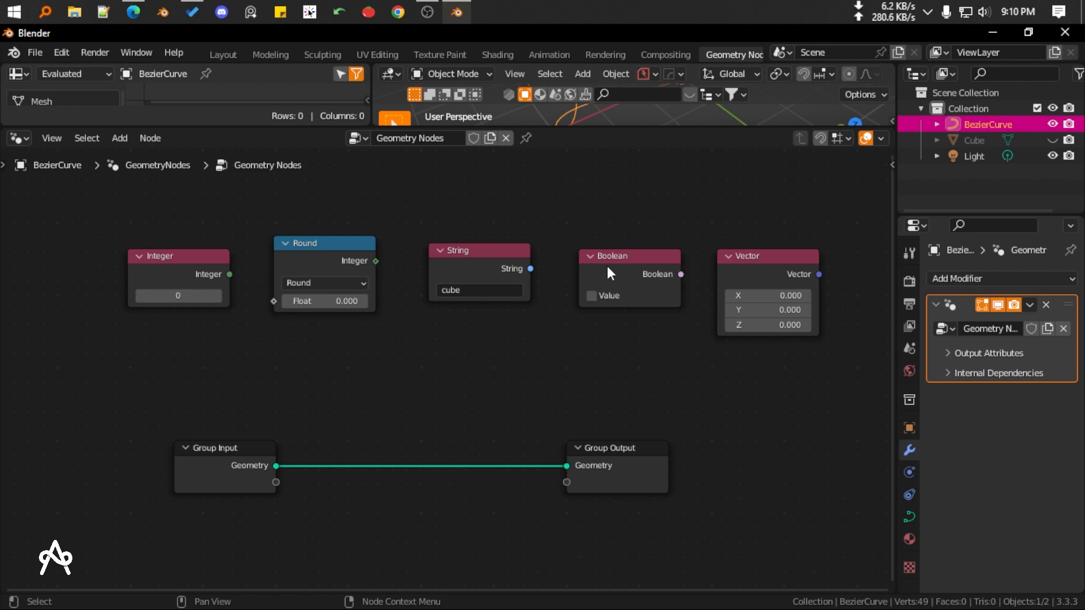
middle_drag(545, 334, 436, 338)
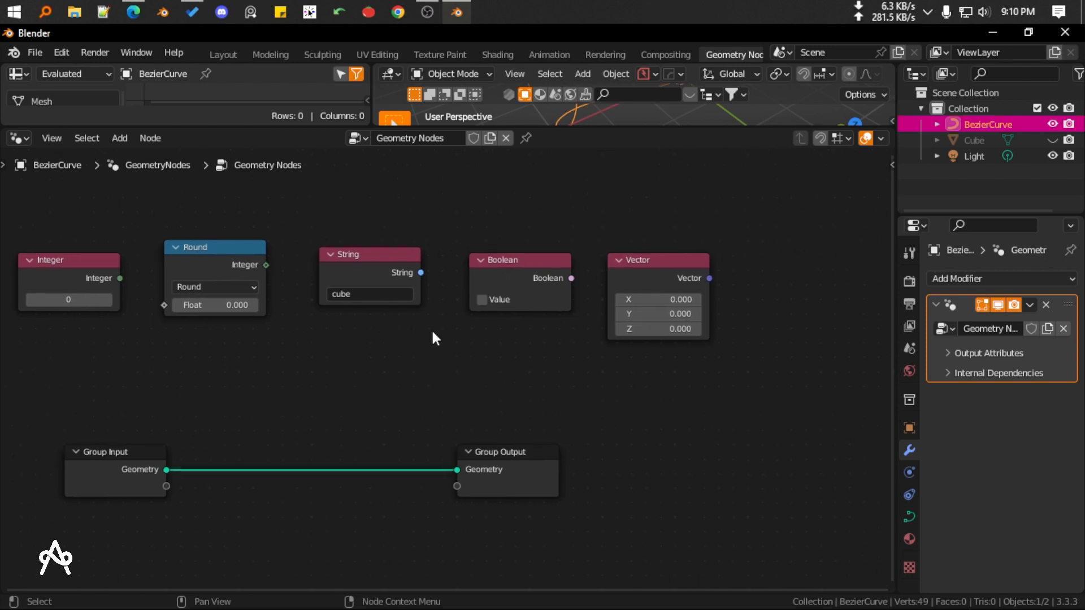
Select the Vector node, and move the Round node into the empty space below the Boolean node
middle_drag(436, 332, 507, 334)
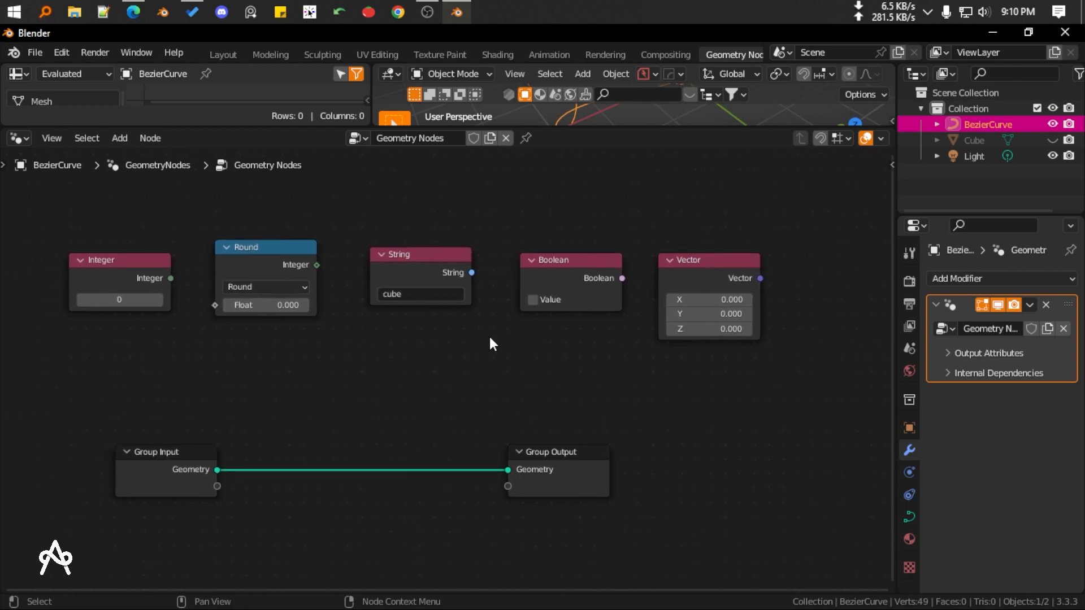
drag(92, 209, 628, 355)
click(713, 275)
mouse_move(698, 277)
middle_down()
mouse_move(550, 270)
mouse_move(689, 272)
middle_up()
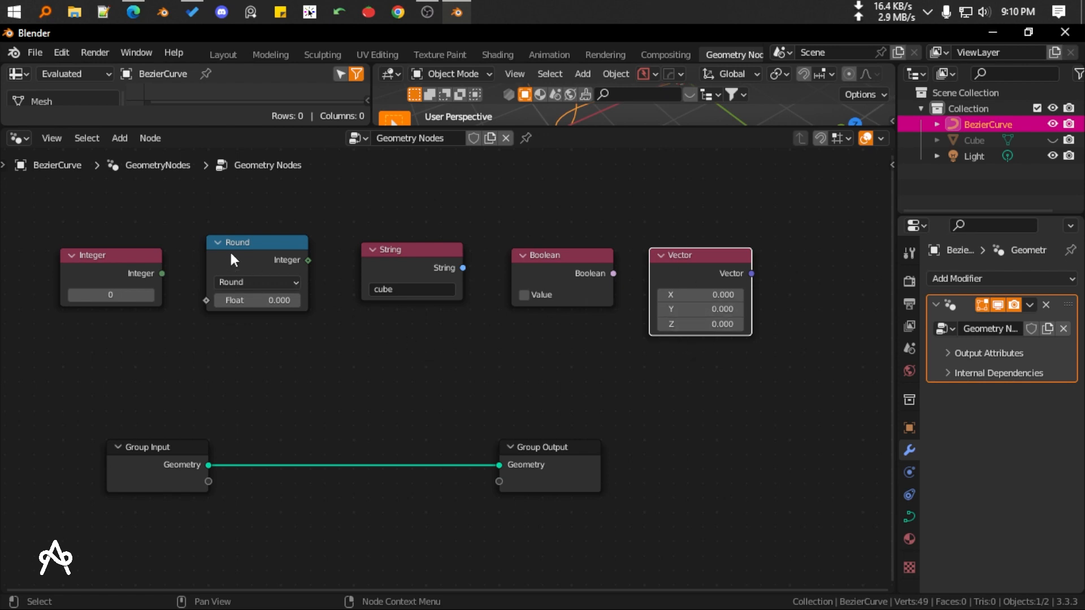
drag(229, 250, 599, 337)
middle_drag(529, 367, 393, 339)
scroll(394, 339, up, 1)
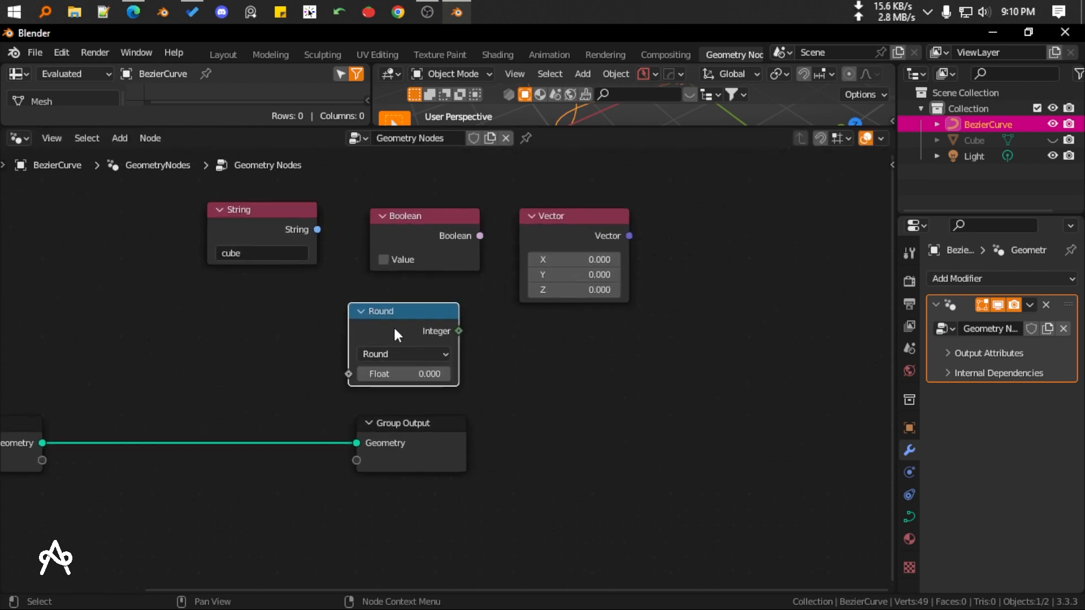
drag(393, 325, 405, 324)
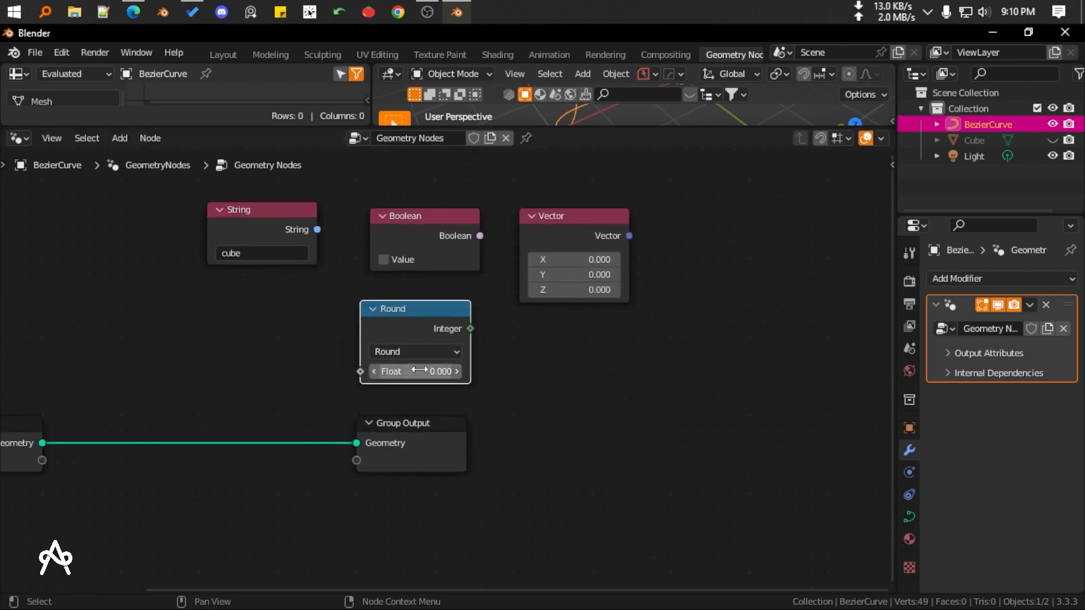
Set the Round node's Float value to 1.5
click(418, 370)
text(1.5)
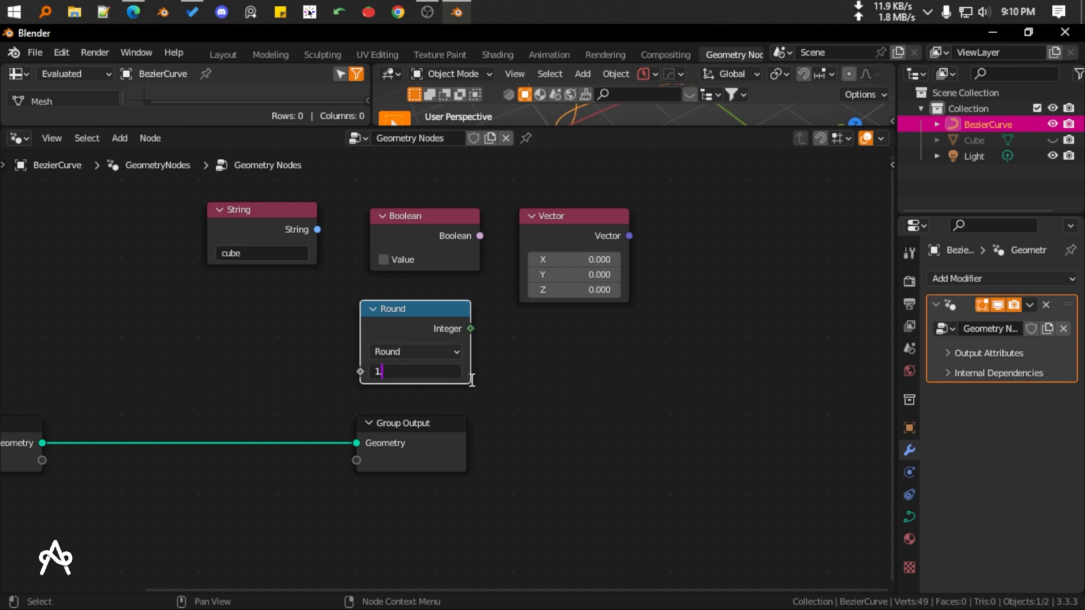
key(Return)
Copy the Round node's Float value into the X, Y and Z components of the Vector node together
click(423, 373)
key(ctrl+c)
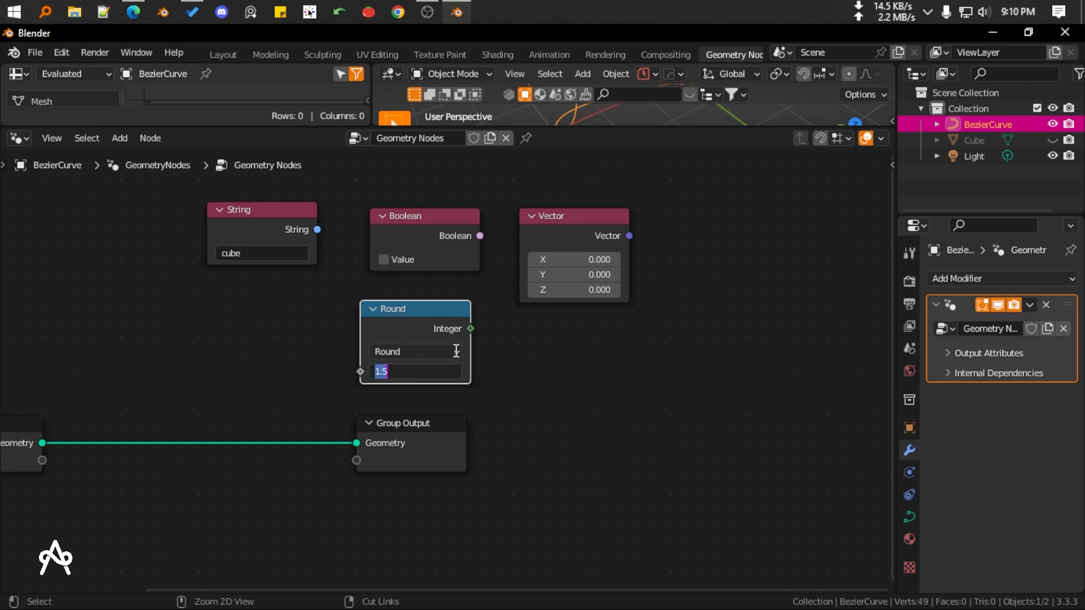
key(Escape)
drag(583, 259, 583, 289)
key(ctrl+v)
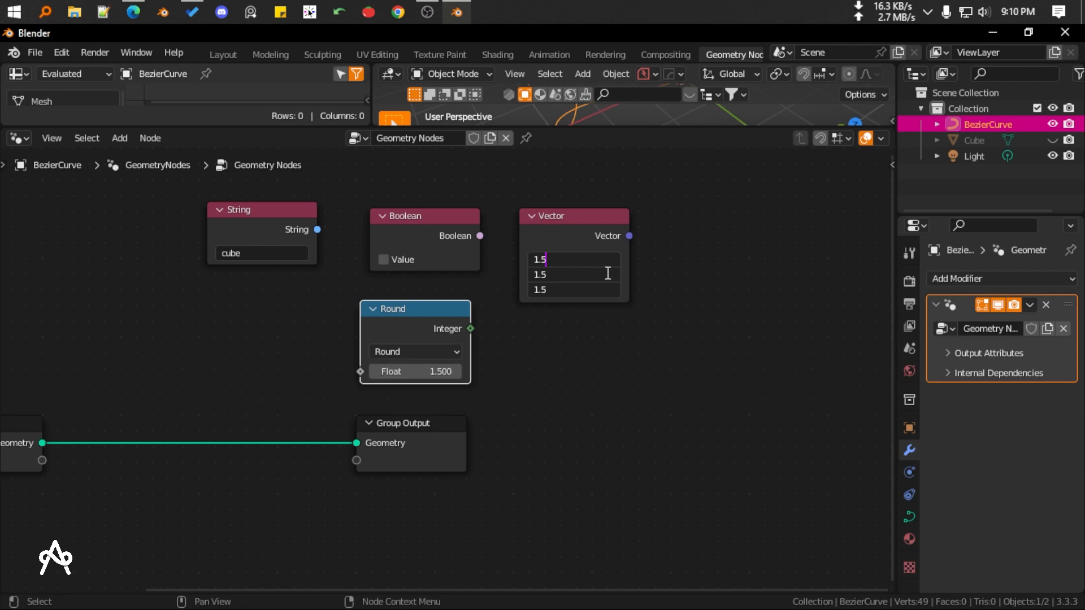
key(Return)
Enter 1.5 as the Integer node's value to test how it handles a decimal
scroll(426, 321, down, 1)
scroll(426, 321, down, 1)
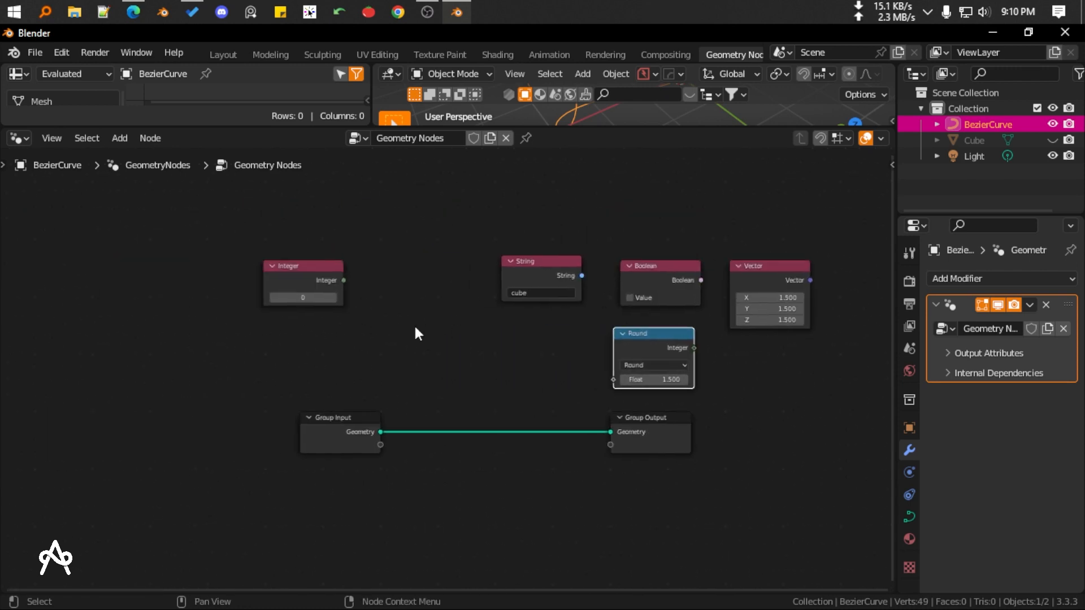
scroll(456, 344, up, 1)
click(197, 277)
text(1.5)
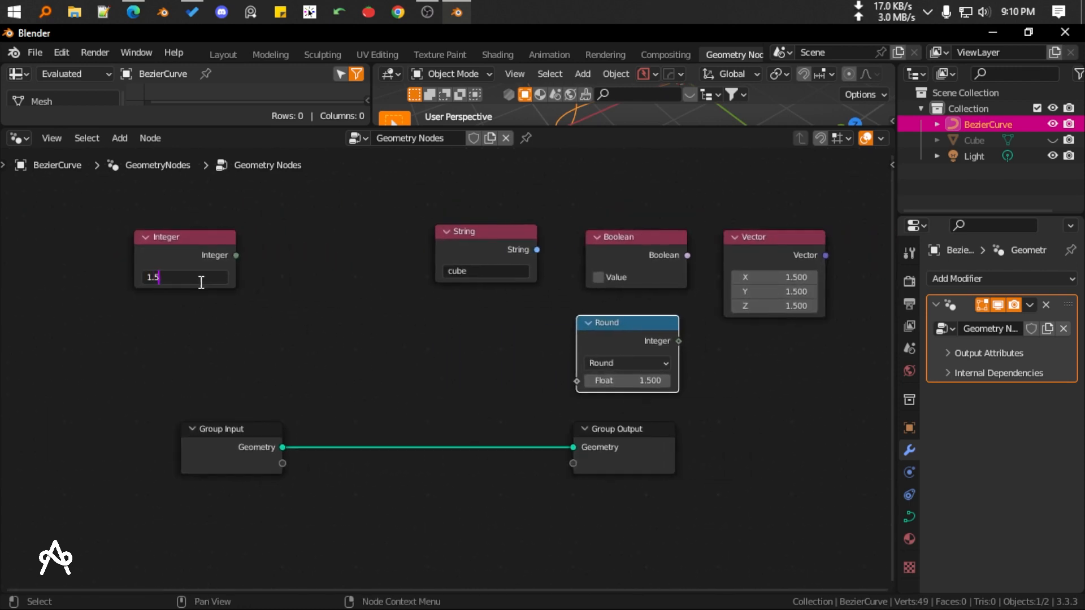
key(Return)
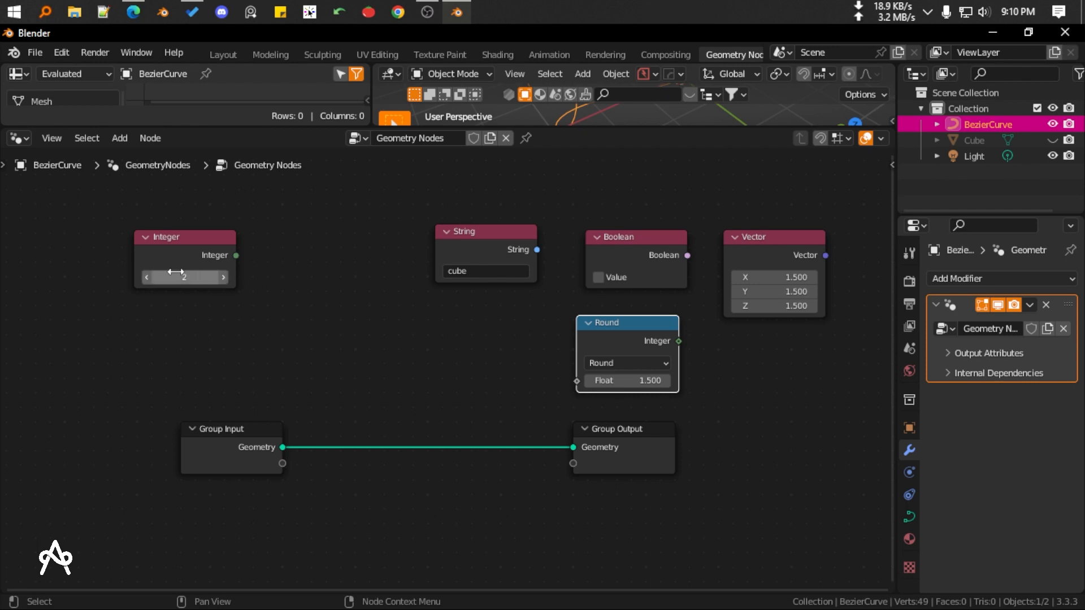
Move the Integer node closer to the String node and set its value to -10
click(175, 243)
drag(168, 251, 222, 255)
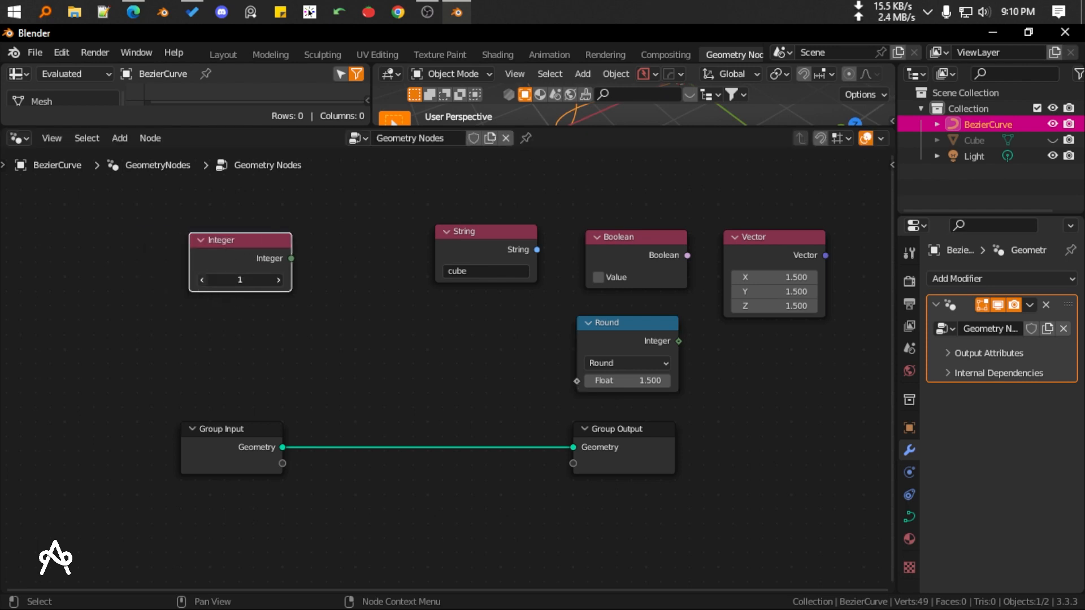
click(279, 281)
drag(239, 279, 187, 279)
Select the Round node, and set the Vector node's X to -1.1 and Y to 1.8
middle_drag(553, 349, 327, 339)
scroll(429, 337, up, 3)
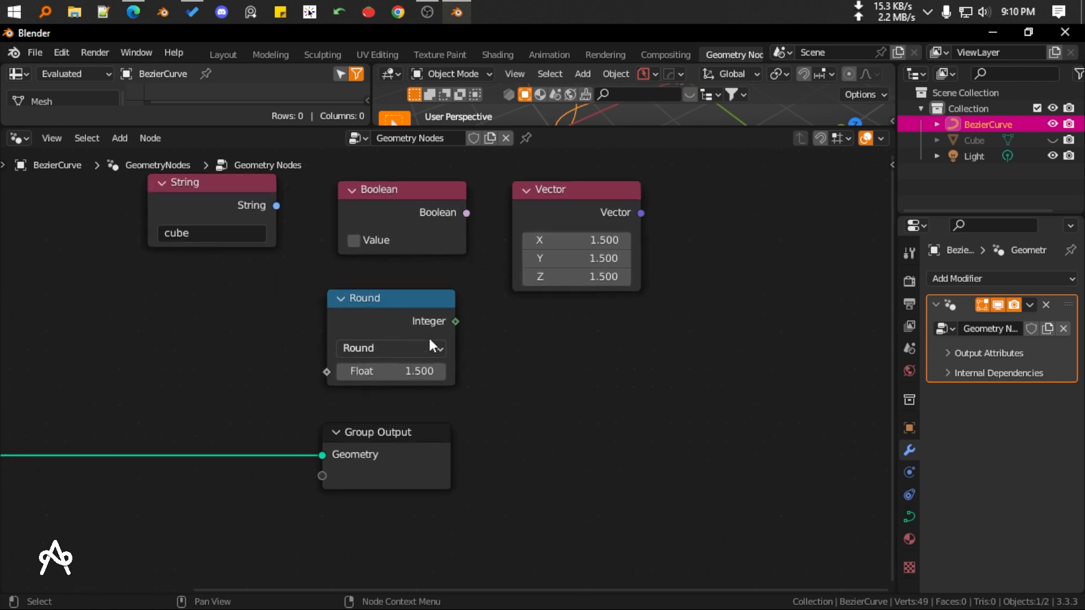
click(398, 299)
drag(560, 241, 585, 258)
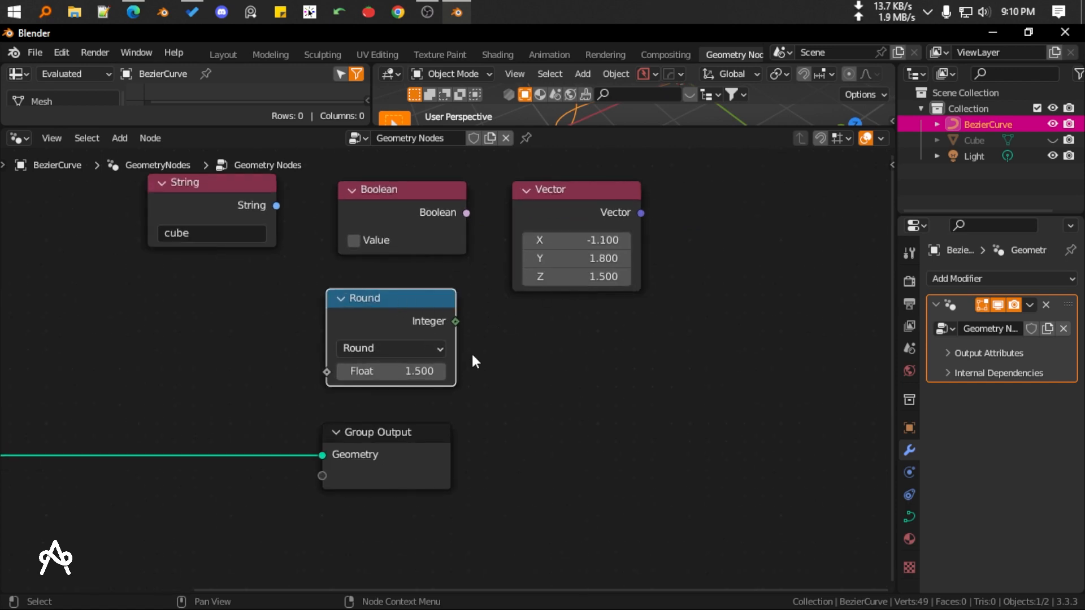
Move the Vector node farther away from the Boolean node and leave it selected
scroll(472, 351, down, 2)
drag(537, 229, 595, 245)
click(425, 310)
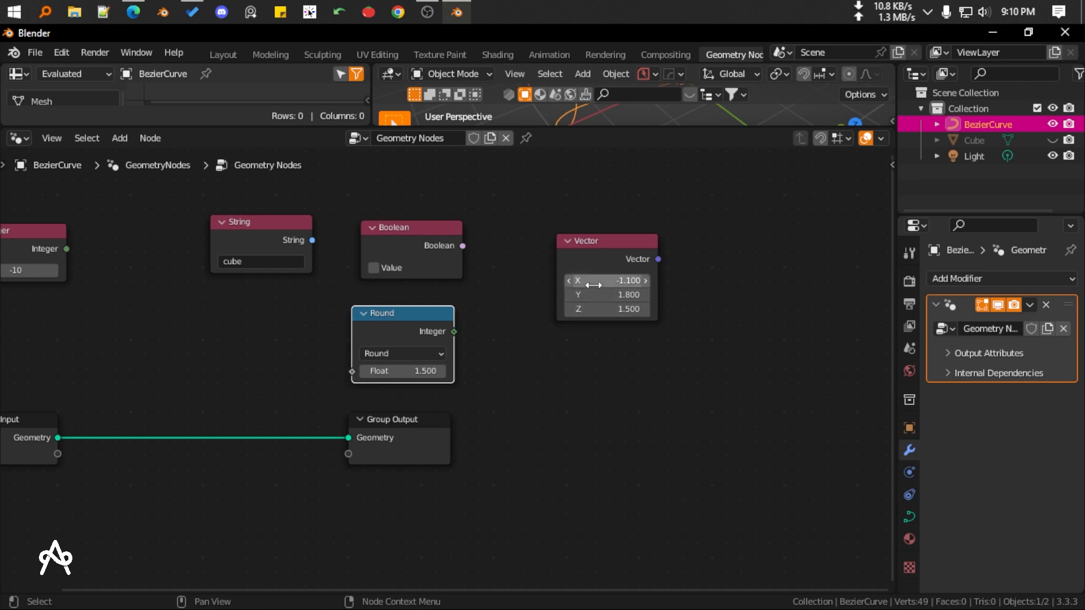
click(589, 246)
middle_drag(636, 263, 544, 262)
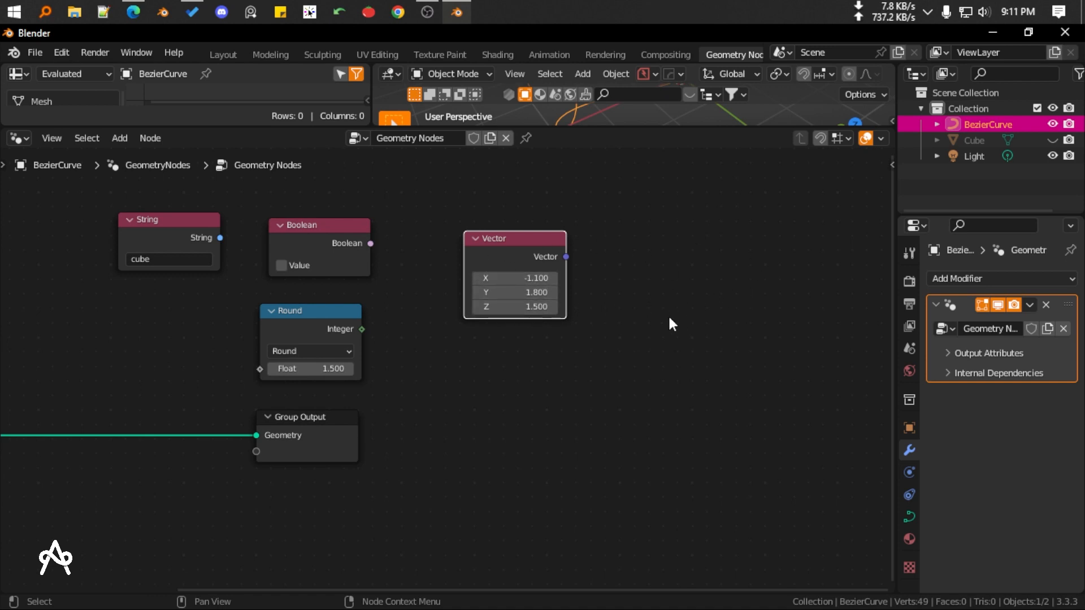
Frame the whole node tree and select all of its nodes
key(Home)
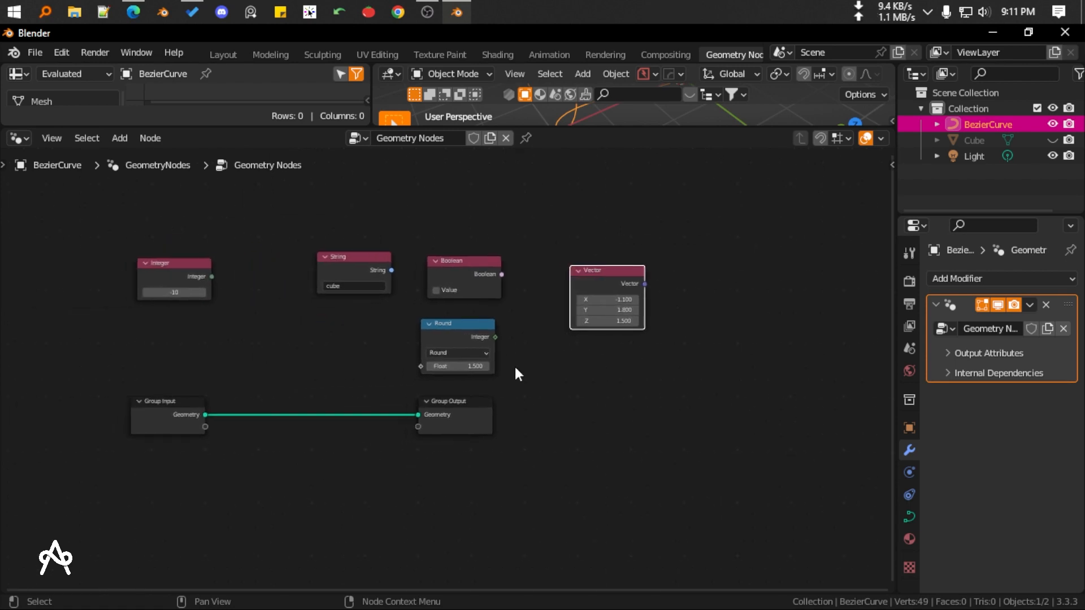
middle_drag(305, 372, 375, 370)
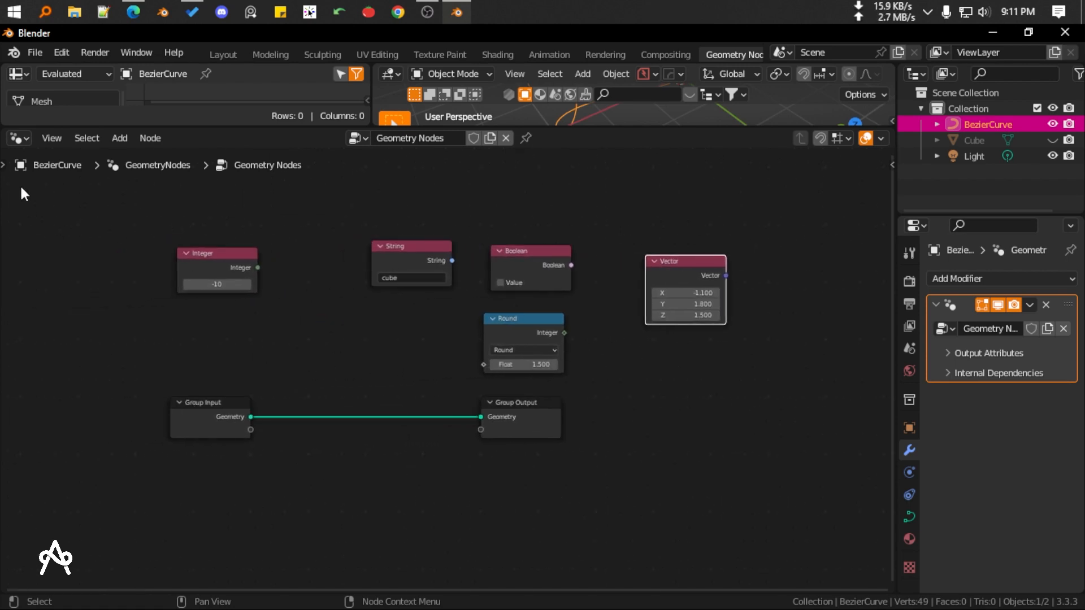
drag(28, 190, 779, 516)
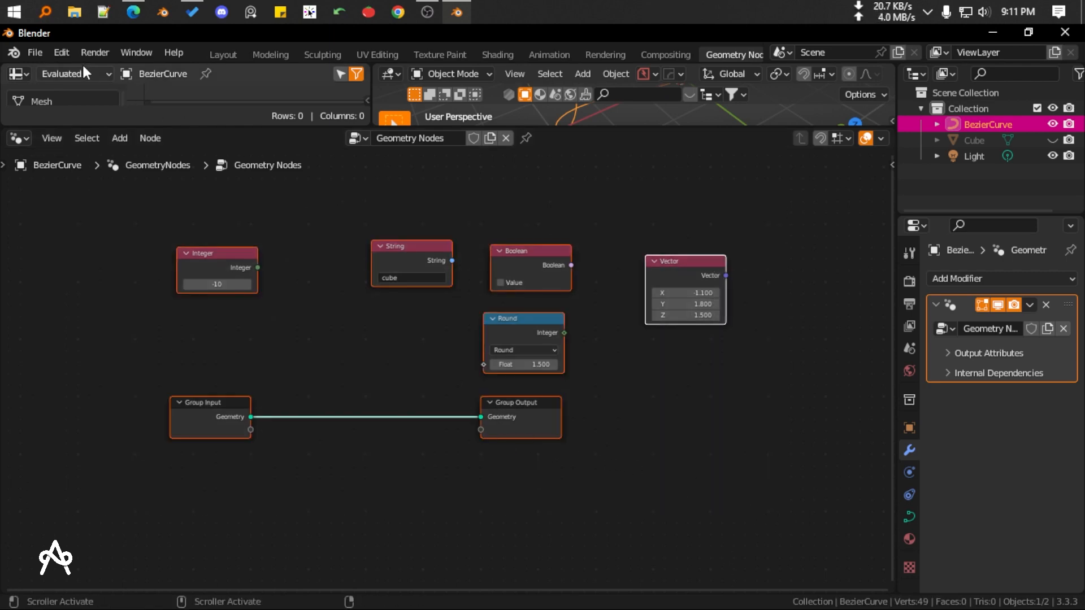
Start a new General file without saving the current changes
click(36, 53)
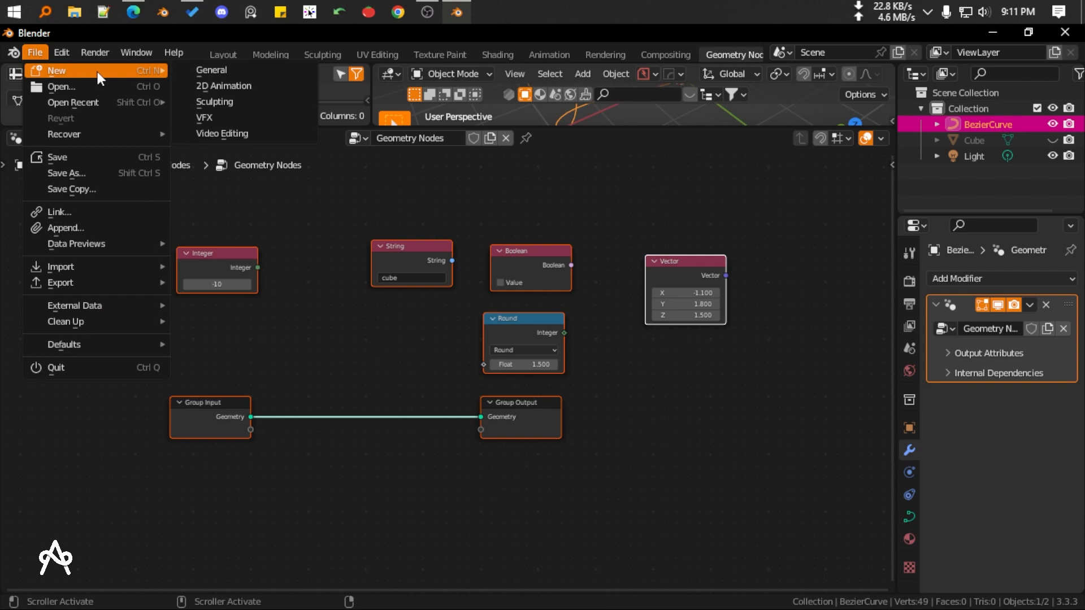
click(218, 73)
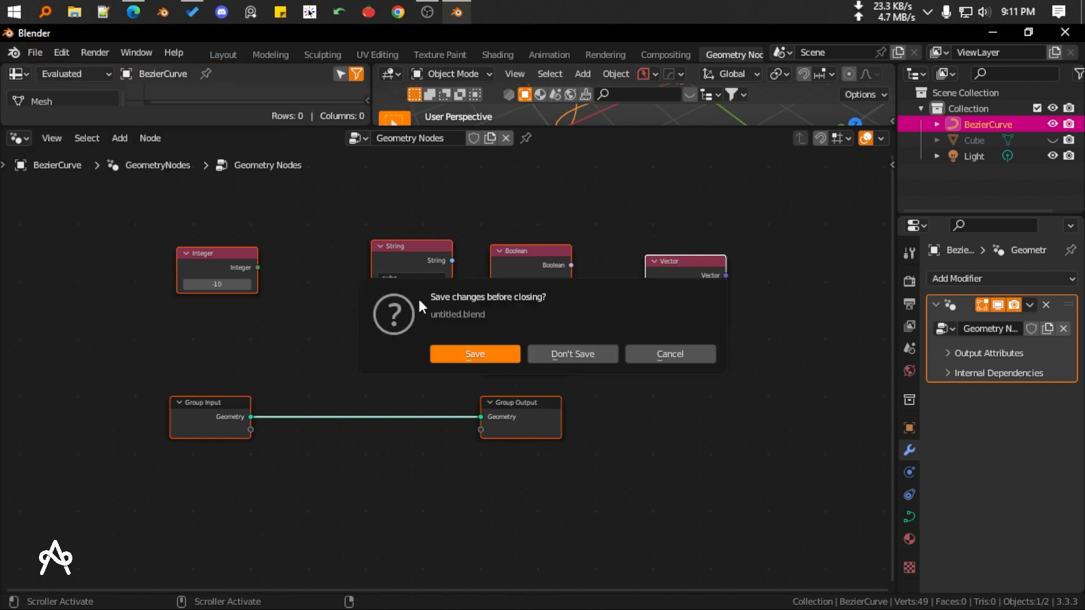
click(575, 353)
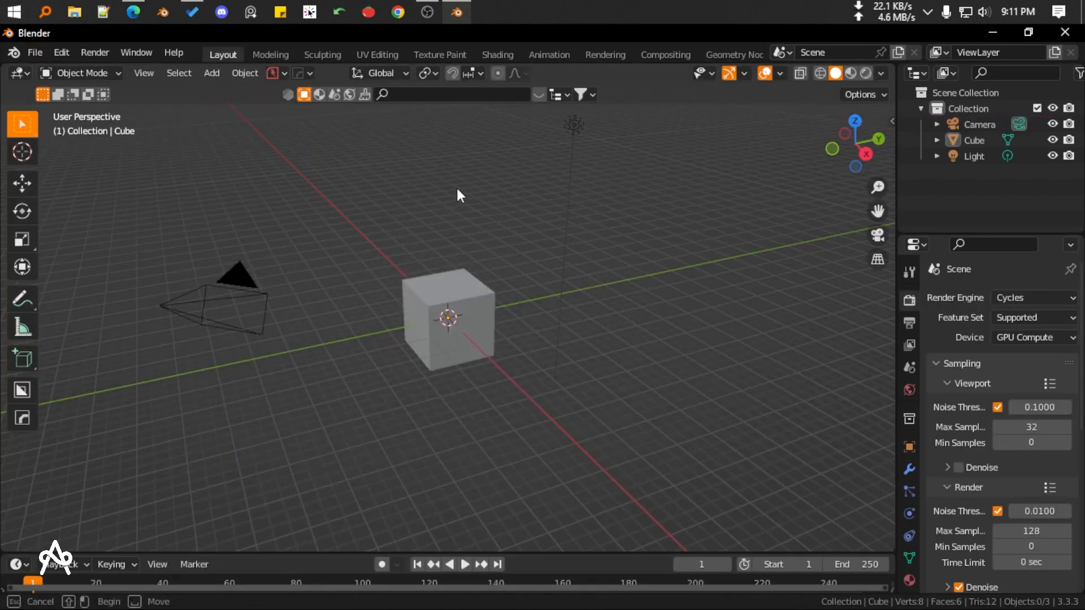
Delete the default light and camera from the scene
click(573, 125)
key(Delete)
click(261, 305)
key(Delete)
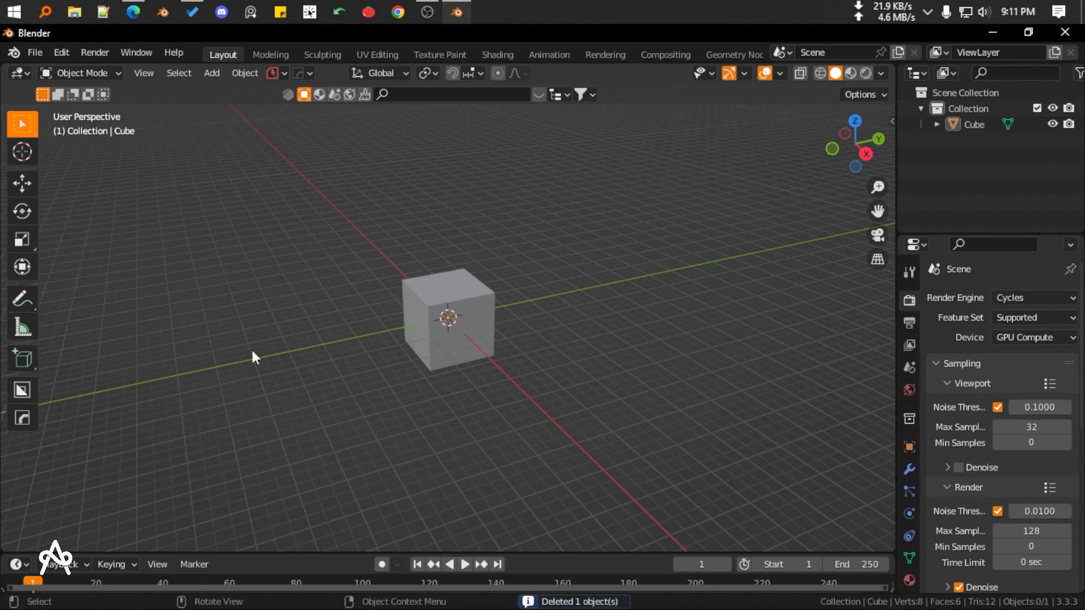
Select the default cube and scale it up slightly
click(448, 306)
key(s)
click(456, 300)
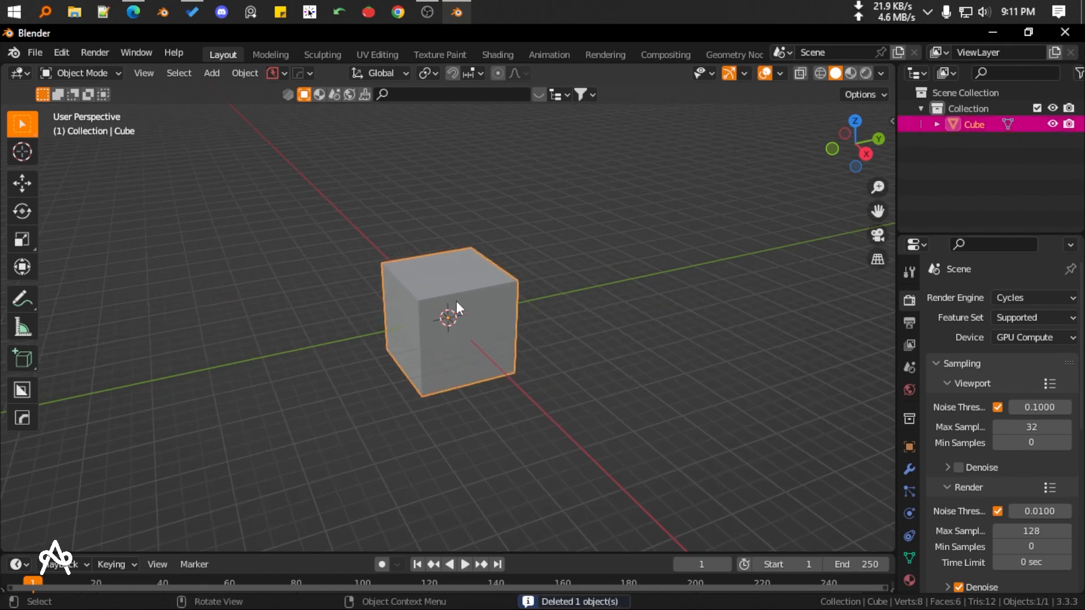
Switch to the Geometry Nodes workspace and join the spreadsheet area into the 3D viewport
click(728, 55)
right_click(369, 262)
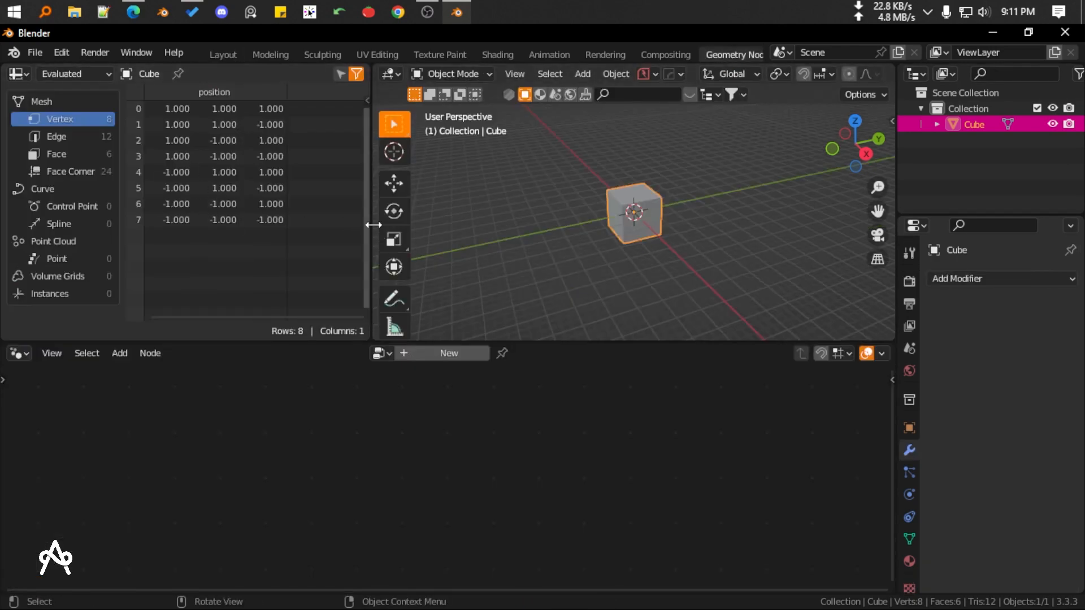
right_click(370, 225)
click(300, 266)
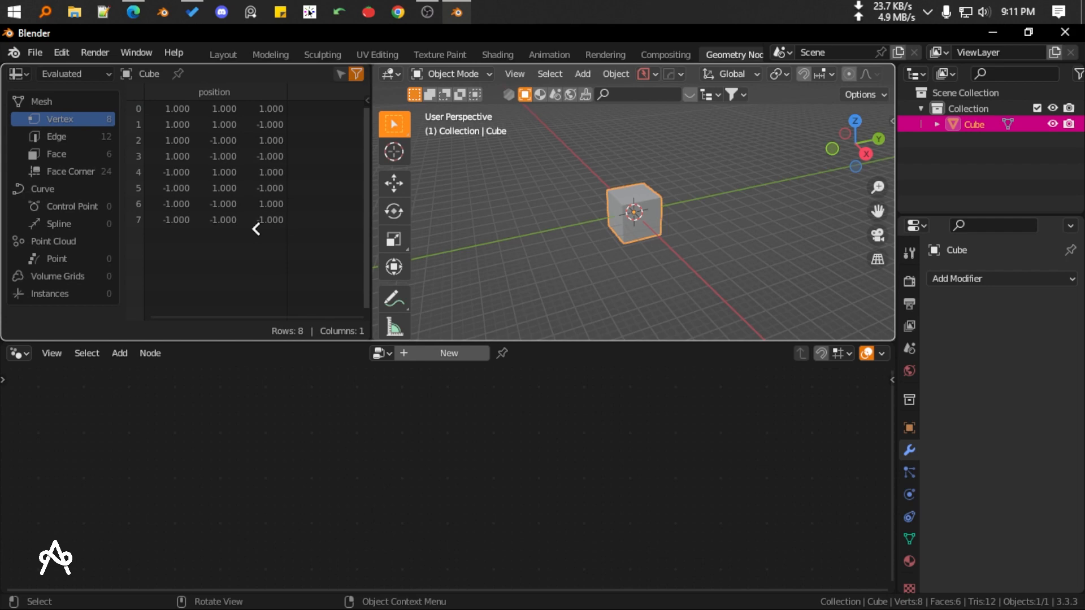
click(136, 211)
click(564, 260)
click(455, 195)
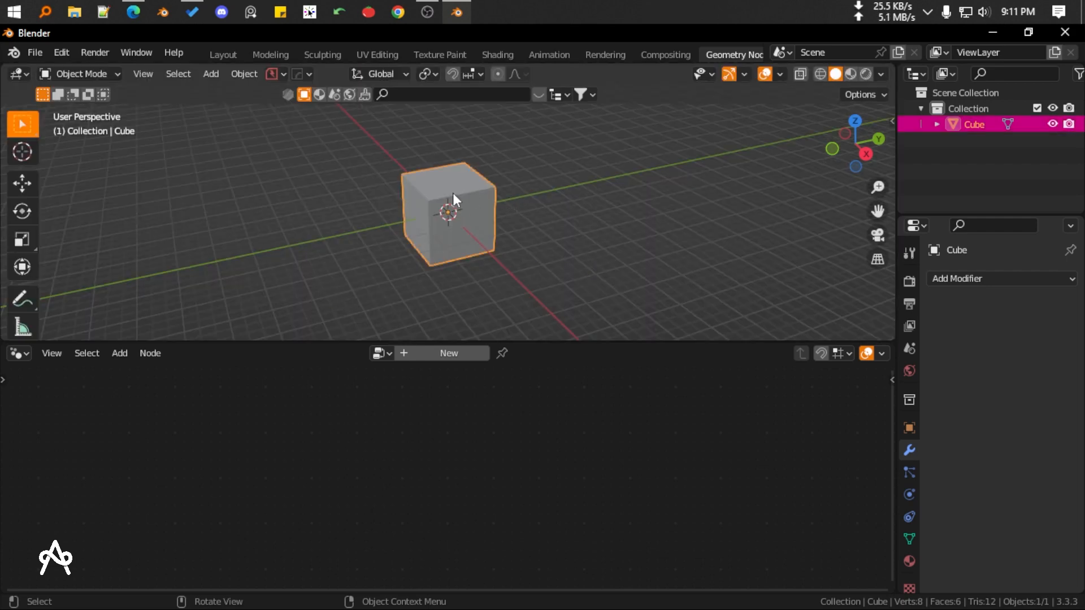
Add a Geometry Nodes modifier to the cube and create a new node group for it
middle_drag(452, 192, 455, 200)
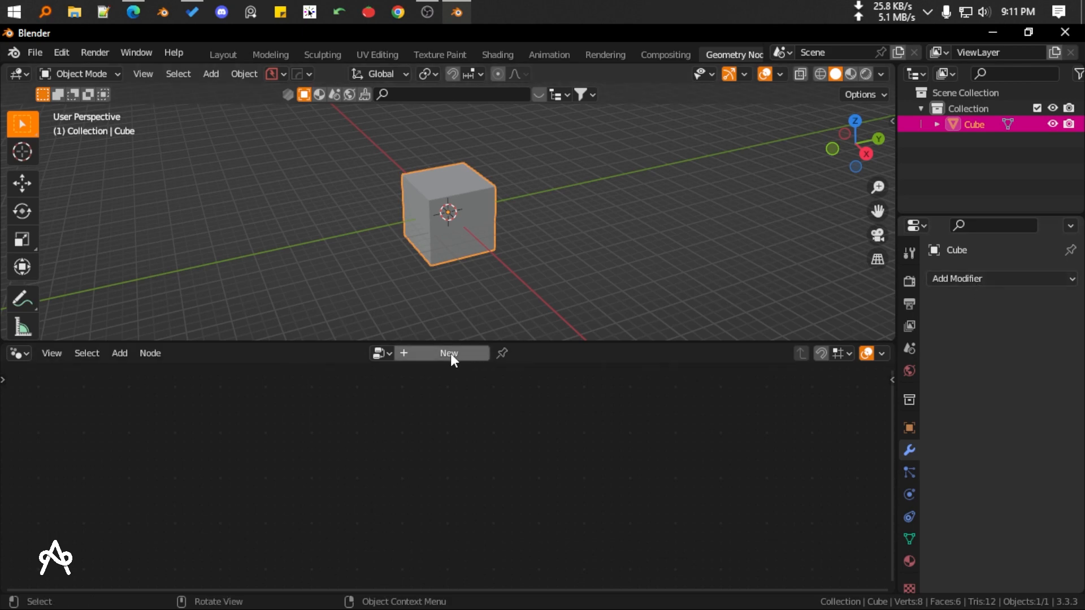
click(974, 278)
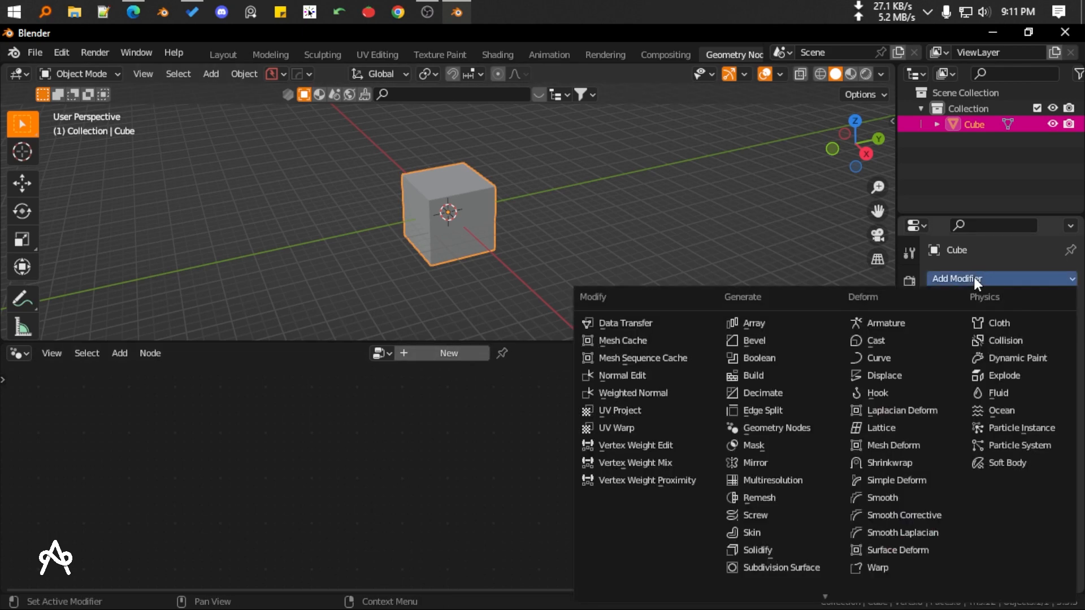
click(764, 429)
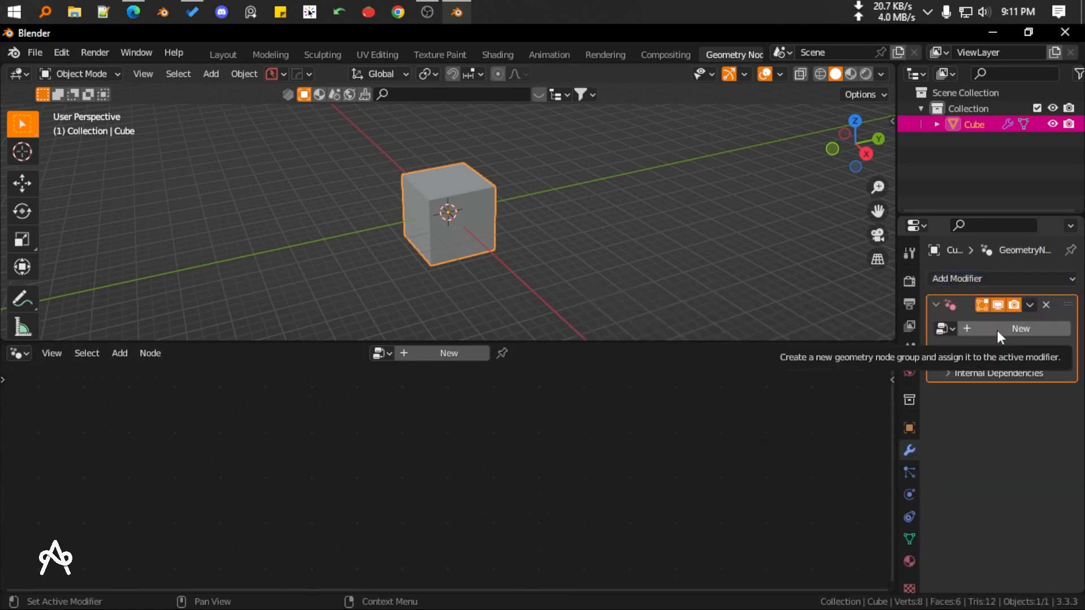
click(432, 354)
Select the Group Input and Group Output nodes in turn, and move Group Output farther from Group Input
scroll(347, 465, up, 2)
middle_drag(358, 453, 293, 468)
scroll(339, 404, up, 4)
click(248, 426)
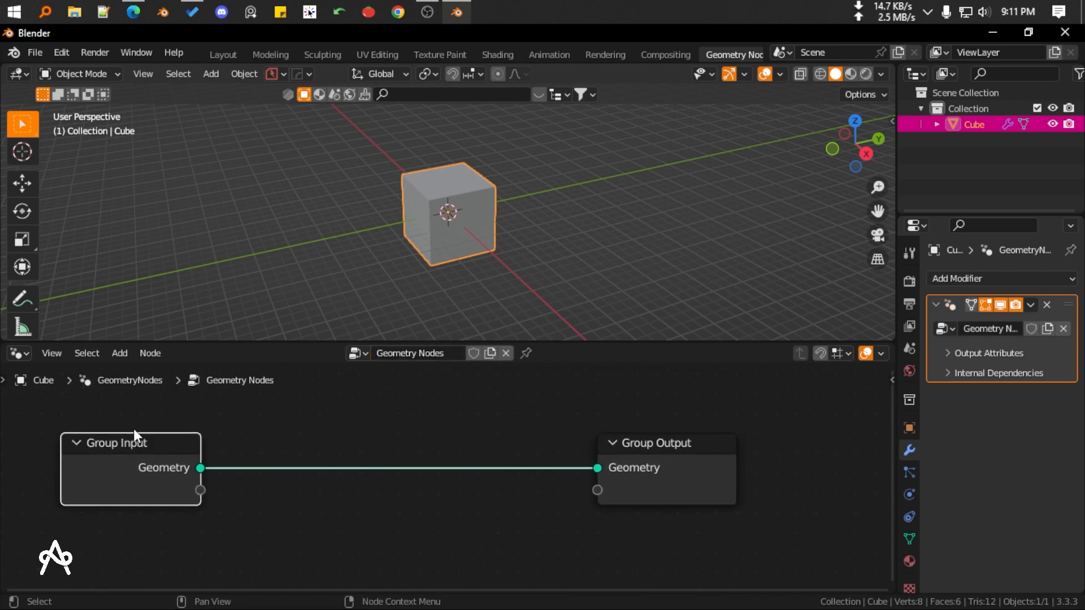
click(651, 475)
scroll(521, 428, down, 1)
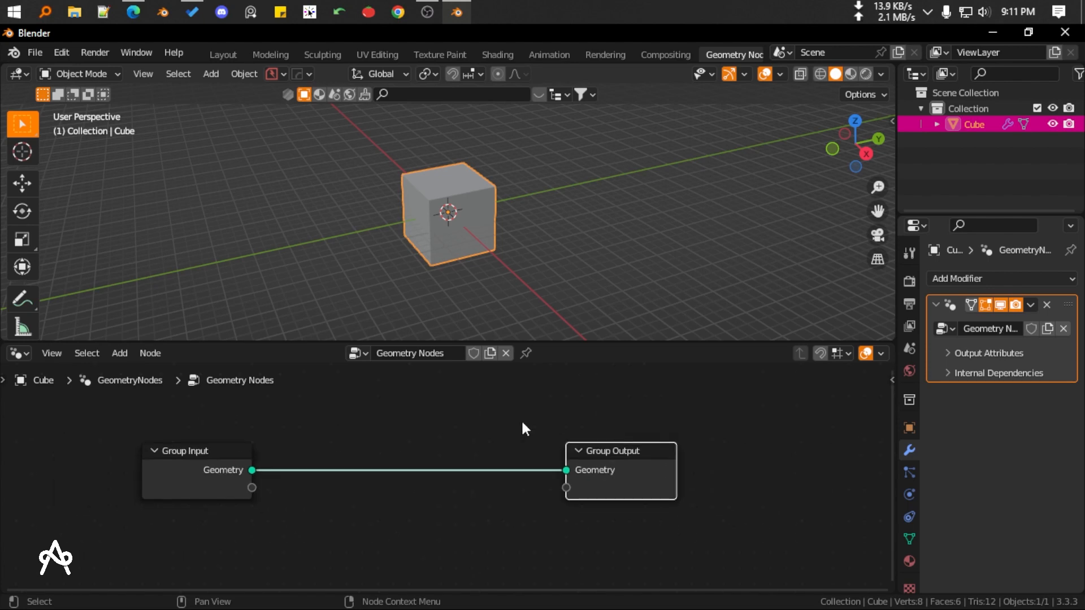
drag(602, 450, 688, 474)
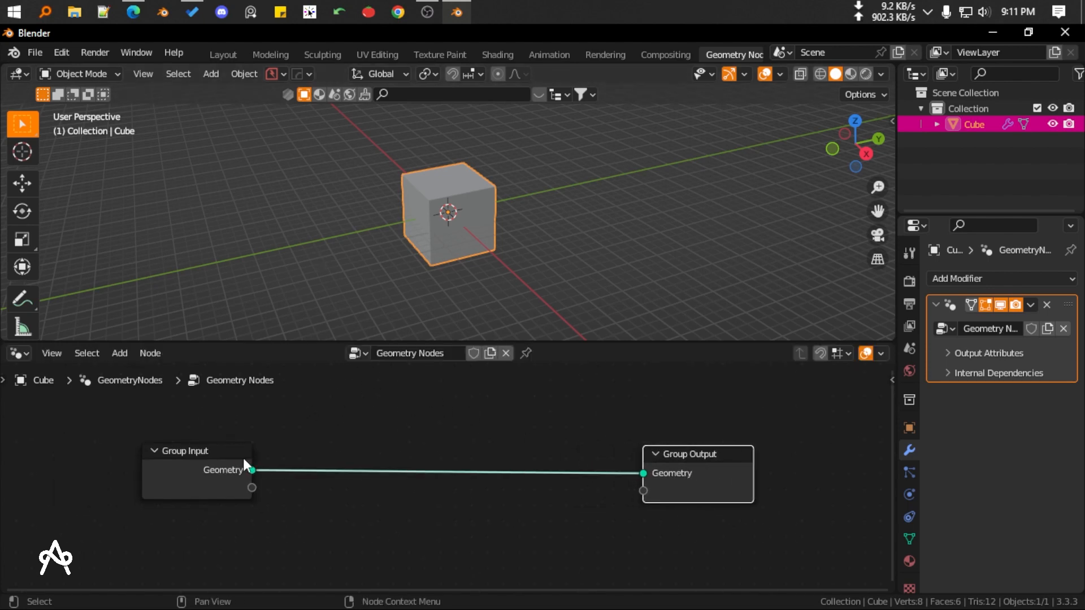
Spread the Group Input and Group Output nodes farther apart by repositioning both of them
click(237, 457)
right_click(231, 487)
click(138, 455)
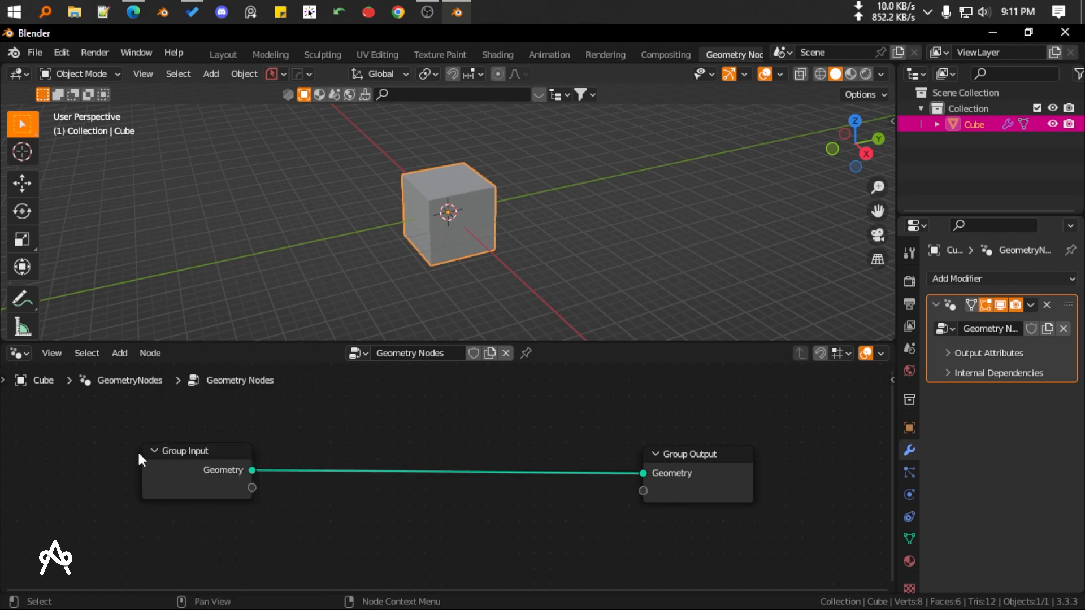
click(171, 455)
drag(710, 455, 770, 459)
drag(211, 460, 192, 454)
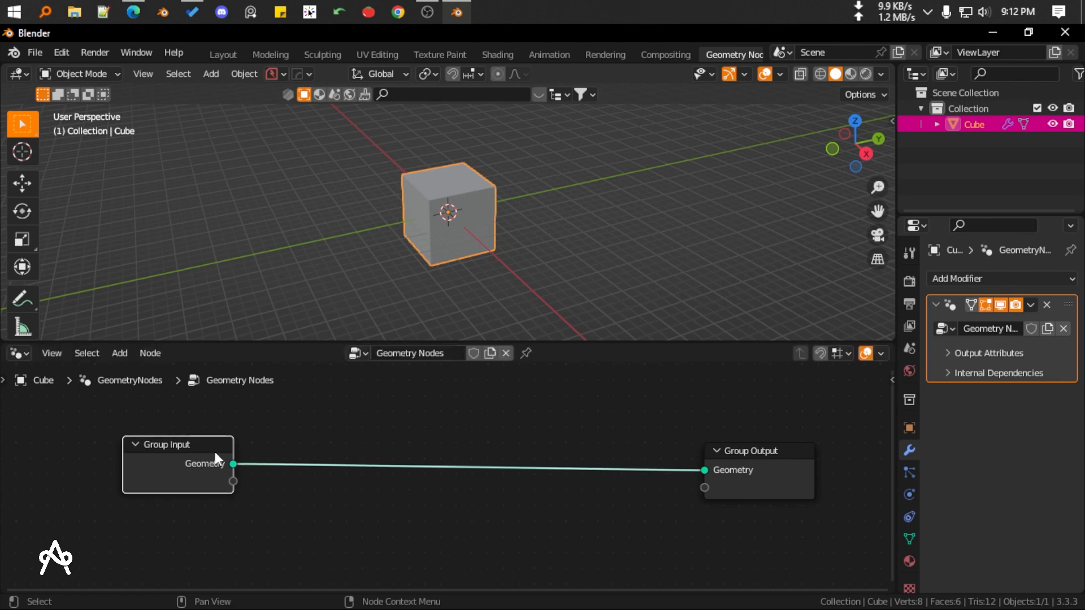
Add a Transform node on the link between the Group Input and Group Output nodes
click(315, 446)
key(shift+a)
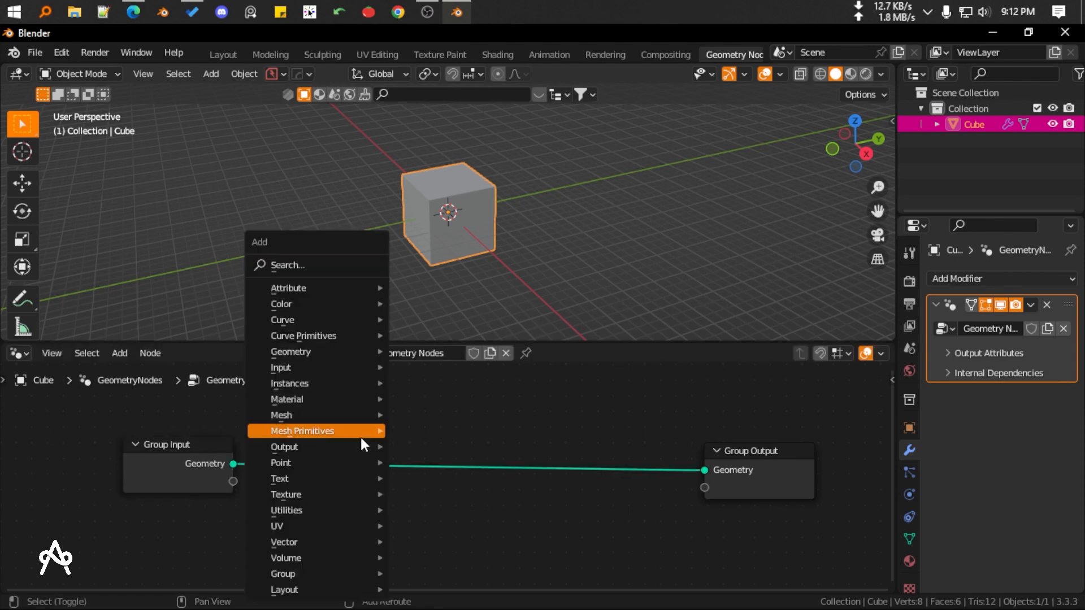
mouse_move(361, 439)
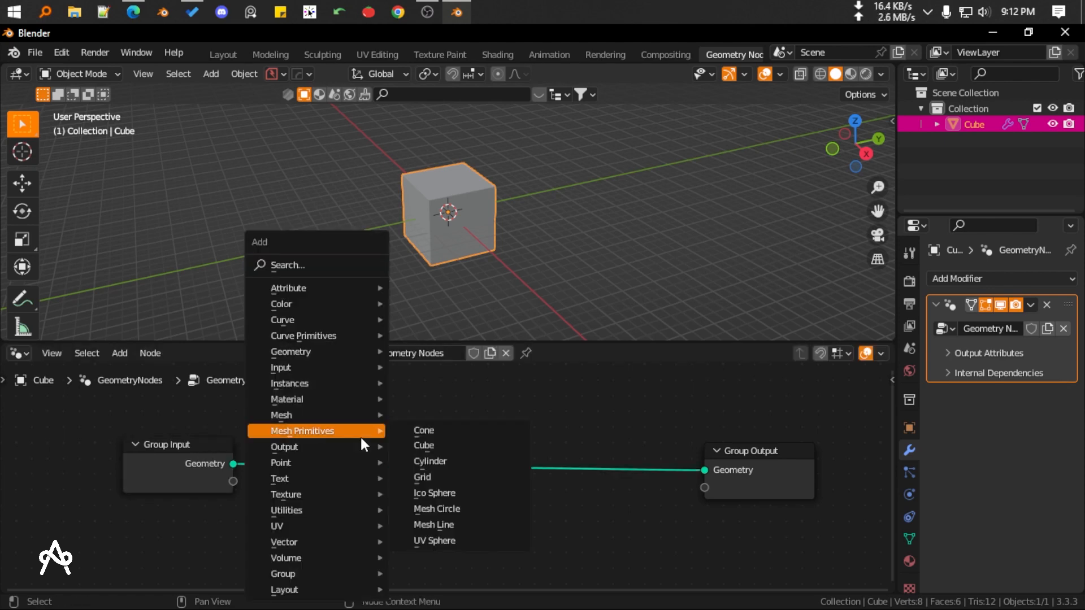
click(302, 267)
text(tra)
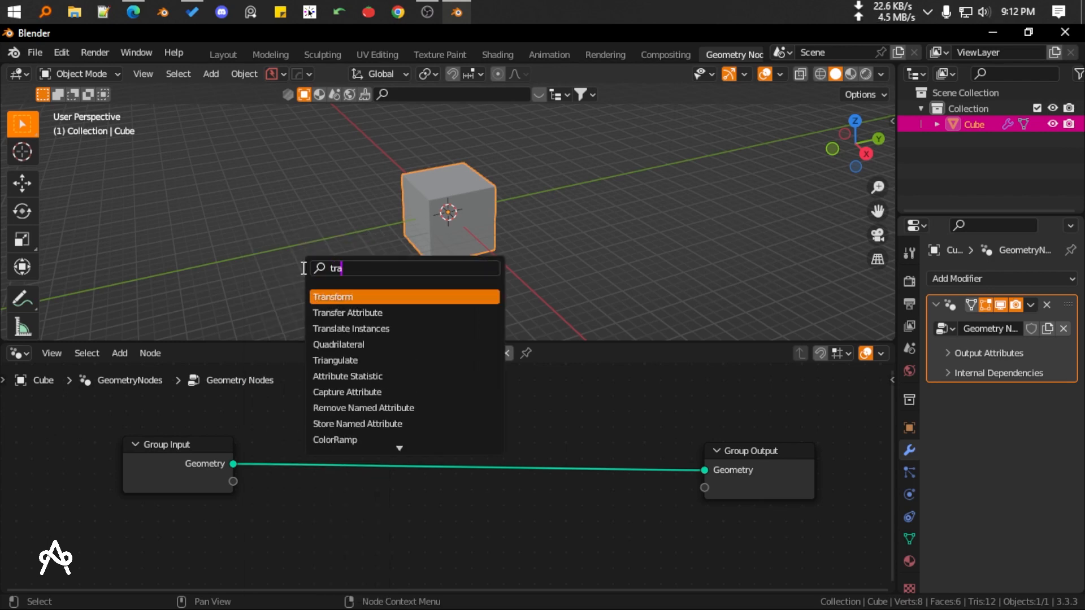
click(326, 297)
click(396, 410)
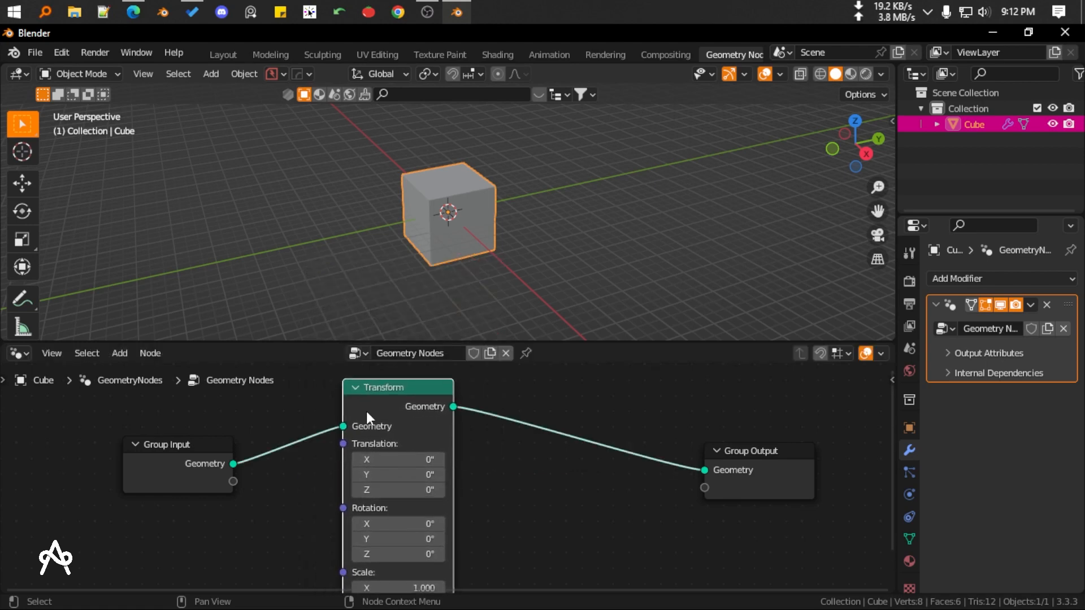
scroll(440, 422, down, 2)
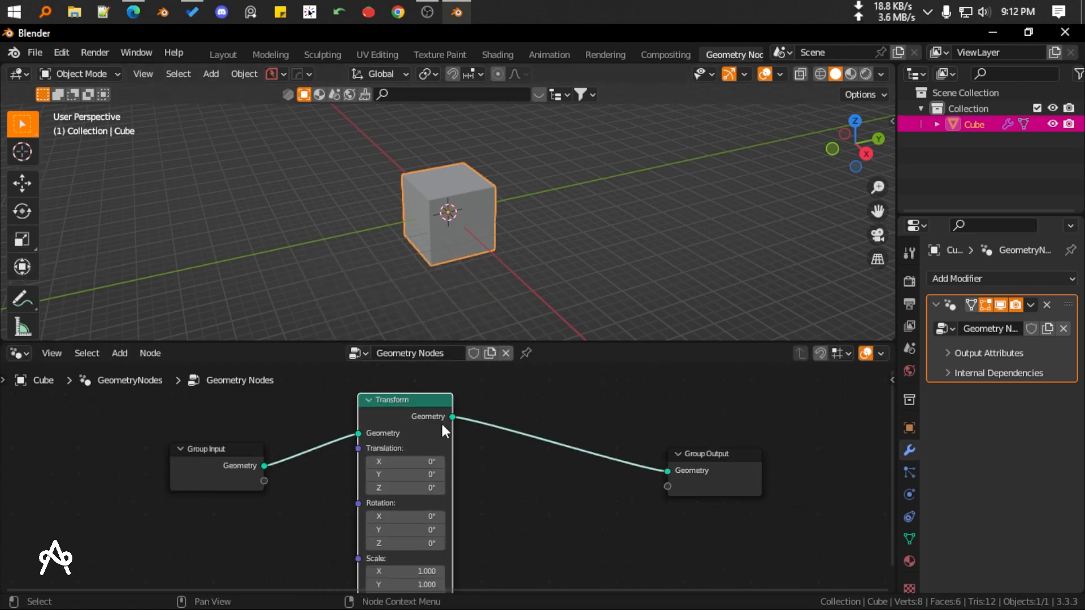
Try out the Transform node's translation, rotation and scale values on the cube, undoing the changes
middle_drag(462, 277, 483, 218)
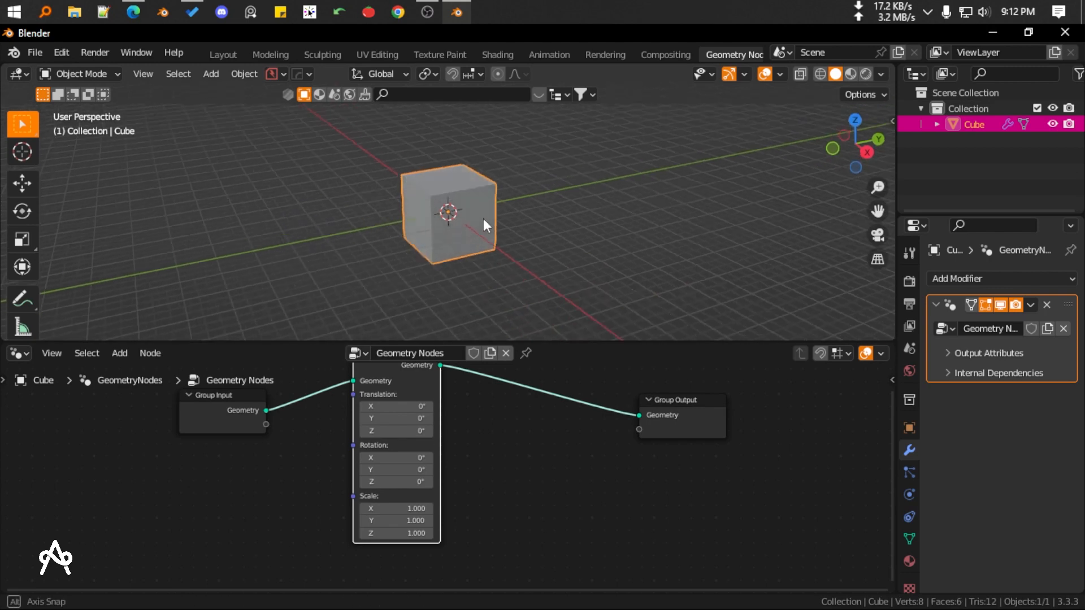
mouse_move(395, 407)
mouse_down()
mouse_move(447, 407)
mouse_move(396, 407)
mouse_up()
drag(390, 457, 463, 458)
key(ctrl+z)
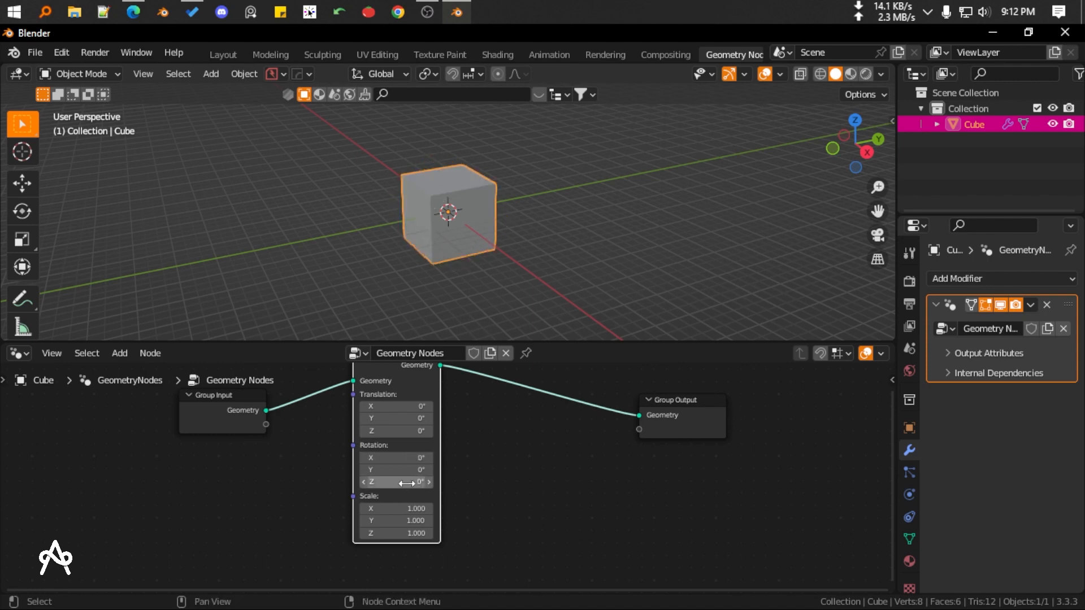
drag(384, 508, 415, 508)
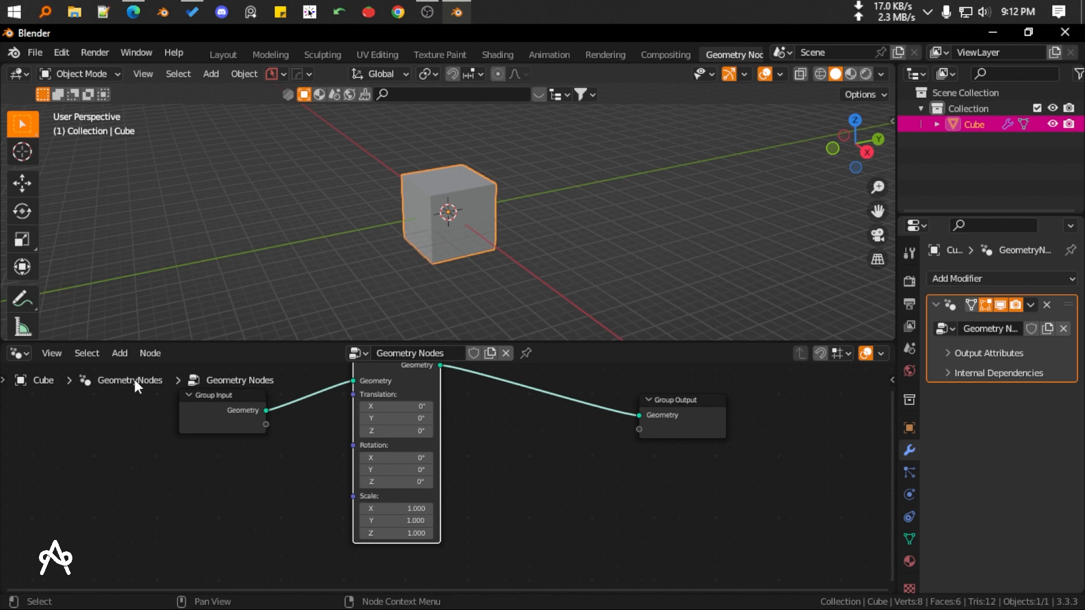
Activate the Transform tool in the 3D viewport and try its gizmo on the cube, cancelling the change
shift+scroll(340, 457, up, 1)
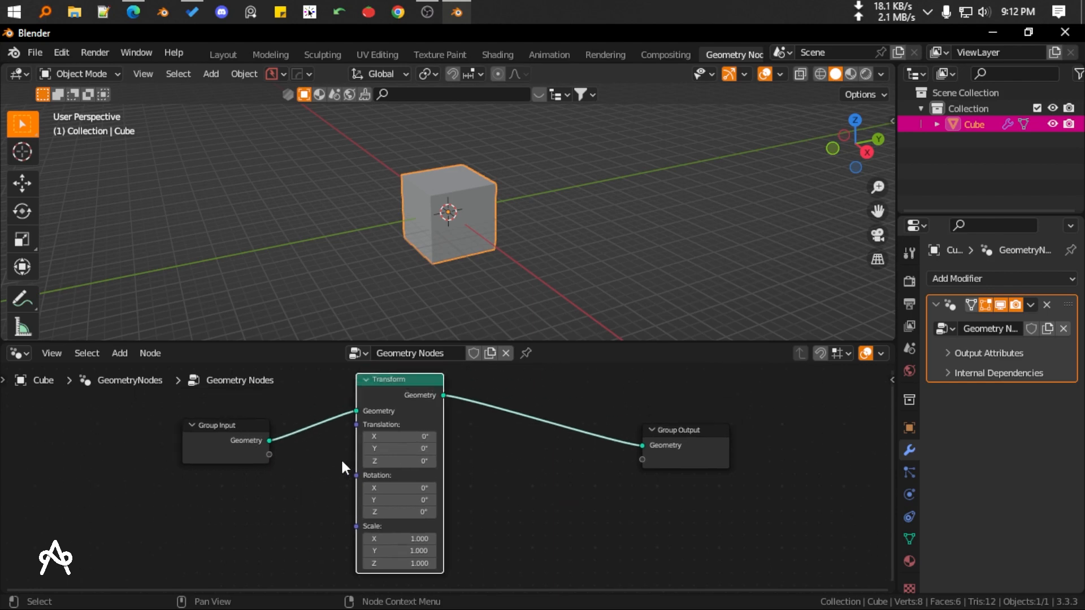
scroll(260, 435, down, 1)
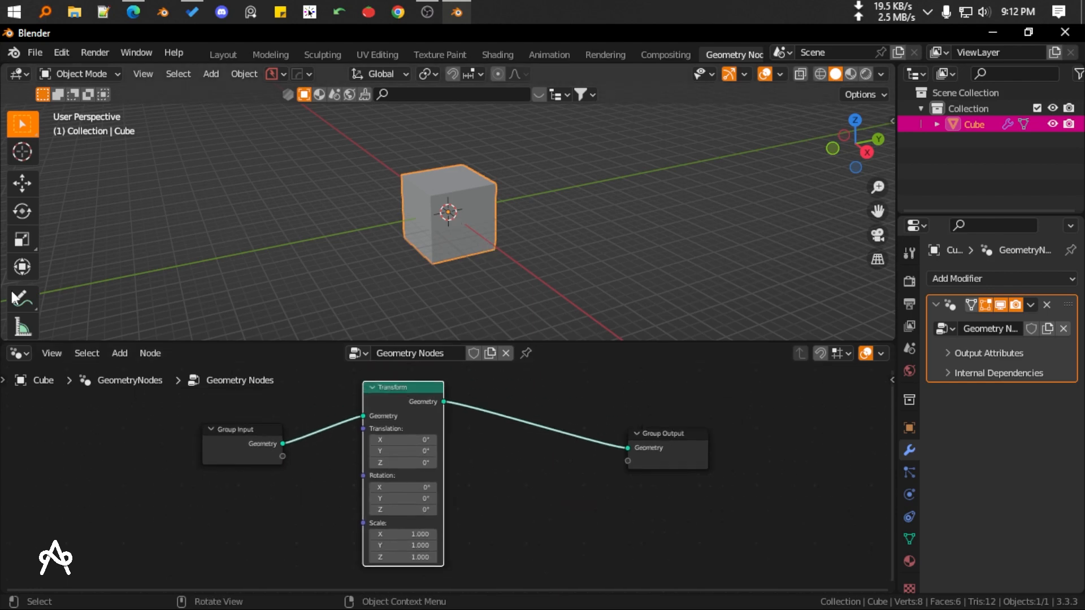
click(21, 266)
drag(470, 176, 476, 205)
key(Escape)
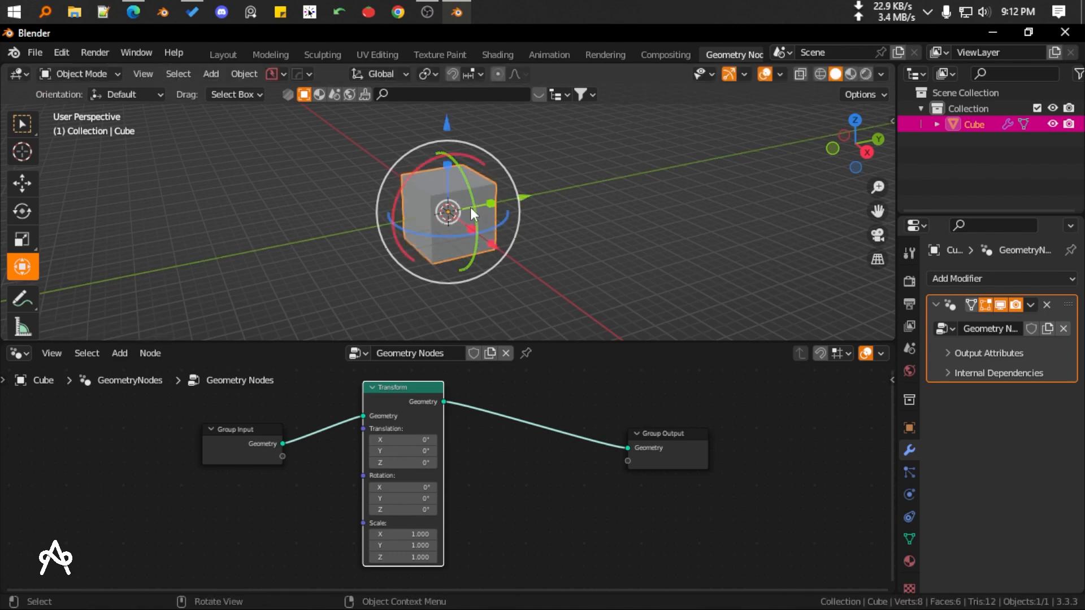
scroll(278, 430, up, 1)
scroll(269, 432, down, 1)
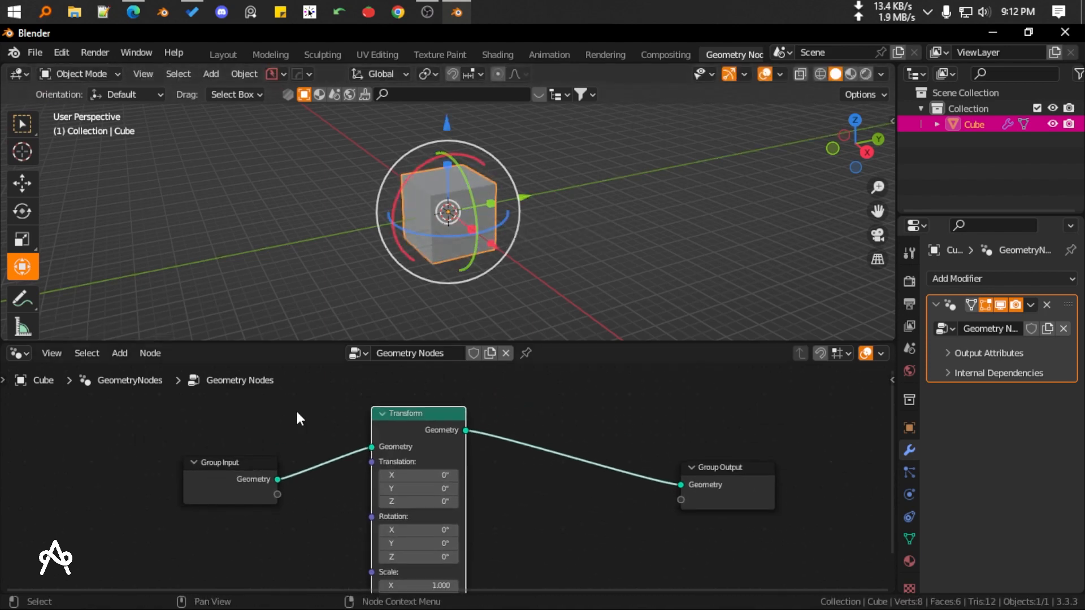
Rename the geometry node group as cube01
click(438, 356)
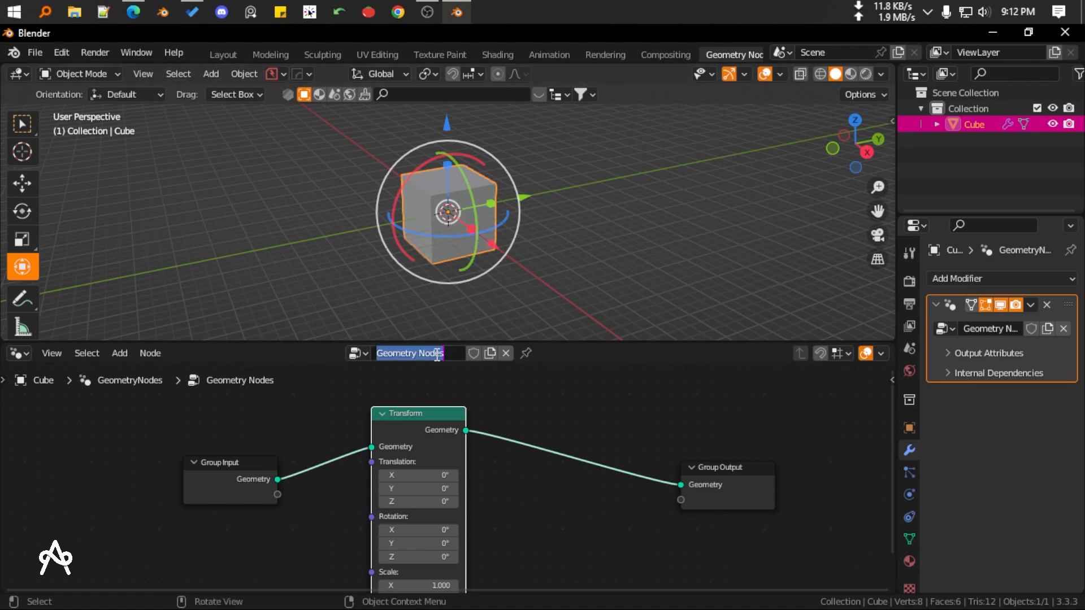
text(cub)
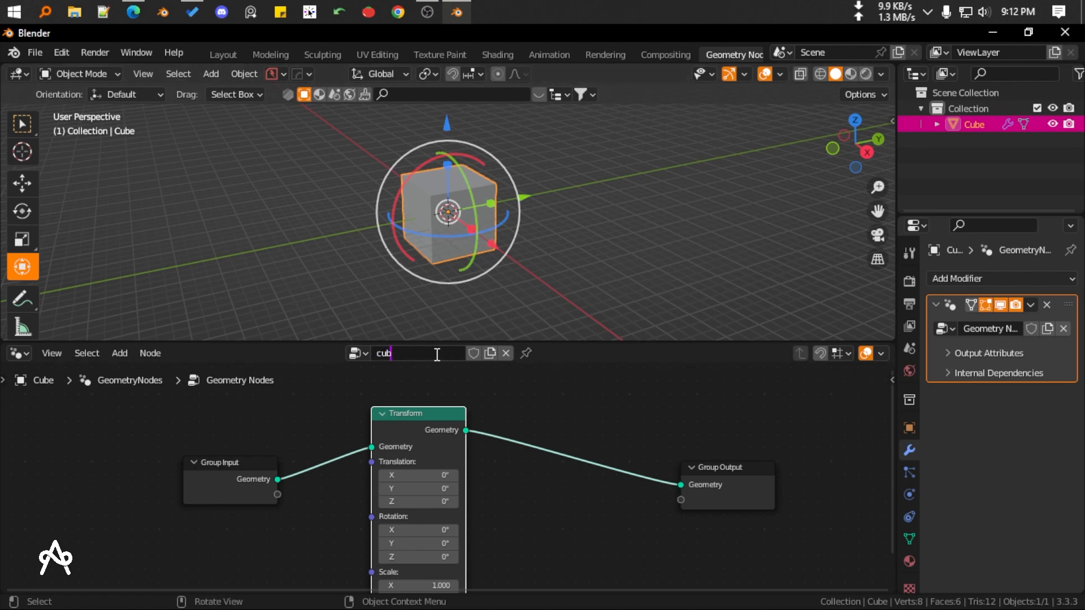
text(e01)
key(Return)
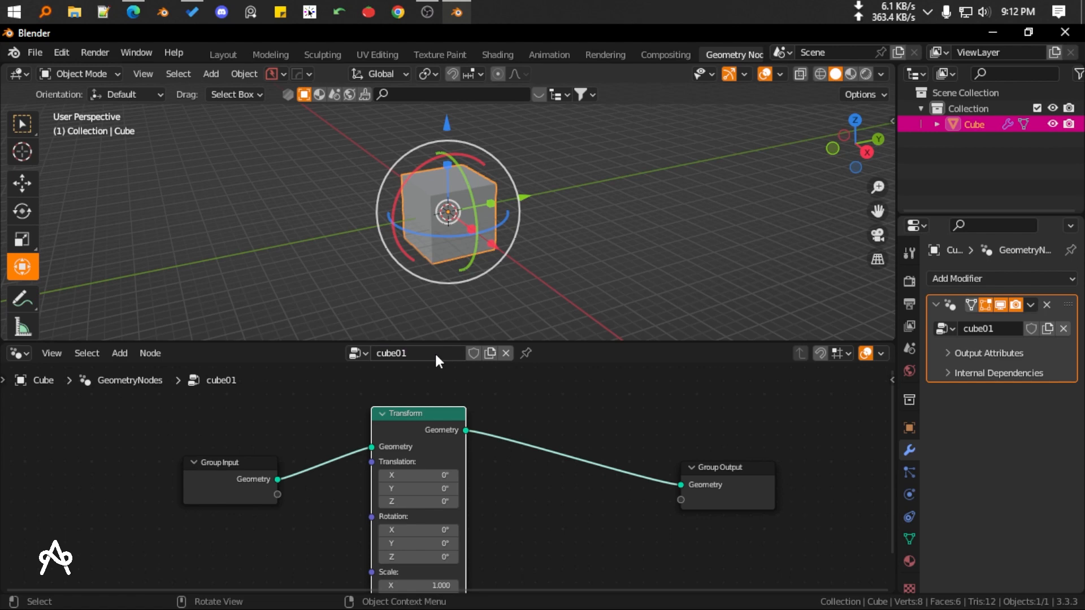
drag(143, 422, 764, 554)
scroll(595, 517, down, 4)
click(595, 516)
middle_drag(560, 521, 456, 497)
scroll(346, 481, up, 5)
middle_drag(345, 482, 442, 467)
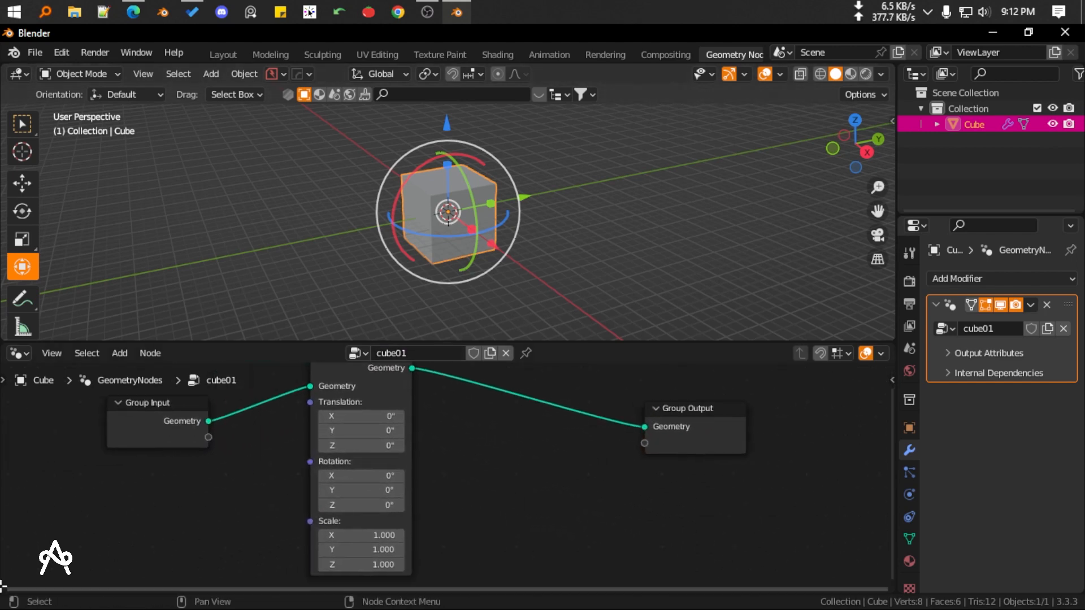
Split the node editor area horizontally and turn the lower part into a Timeline
drag(4, 589, 3, 511)
click(18, 522)
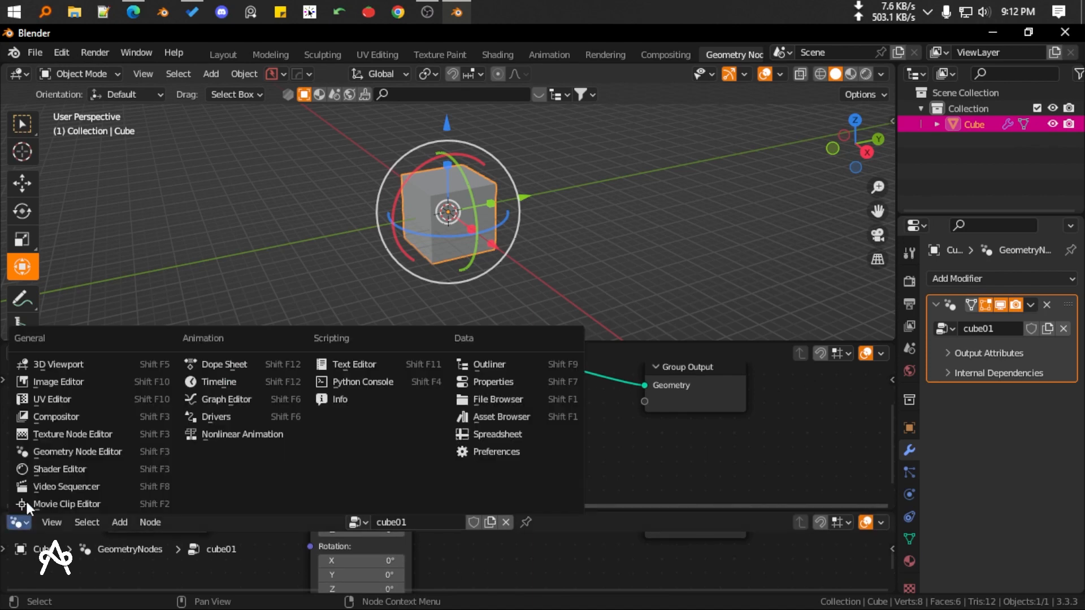
click(231, 381)
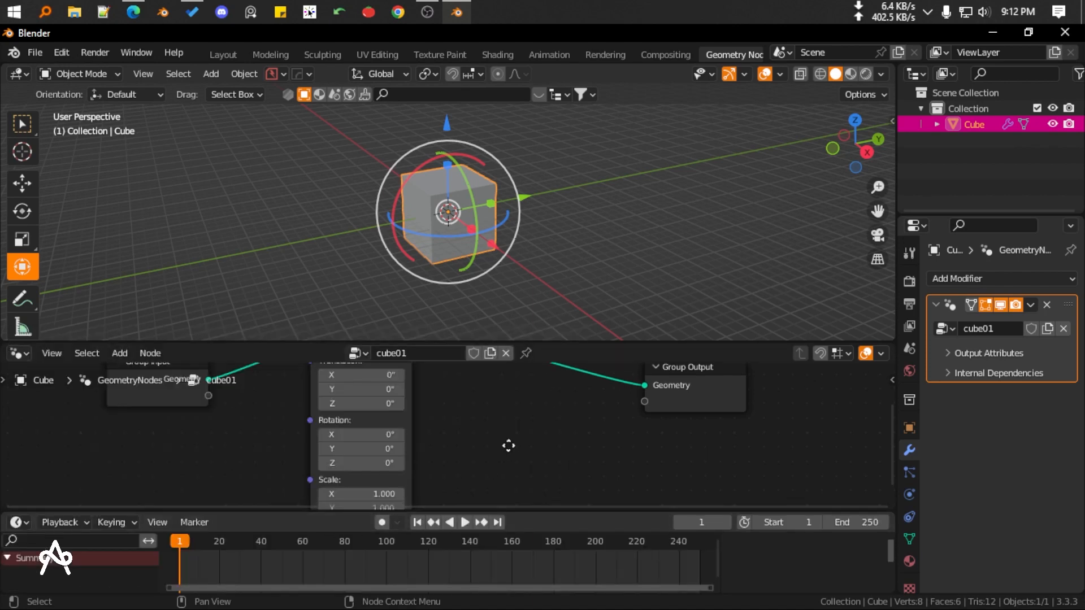
Activate the Move tool for the cube and enlarge the node editor into the 3D viewport's space
middle_drag(508, 443, 526, 403)
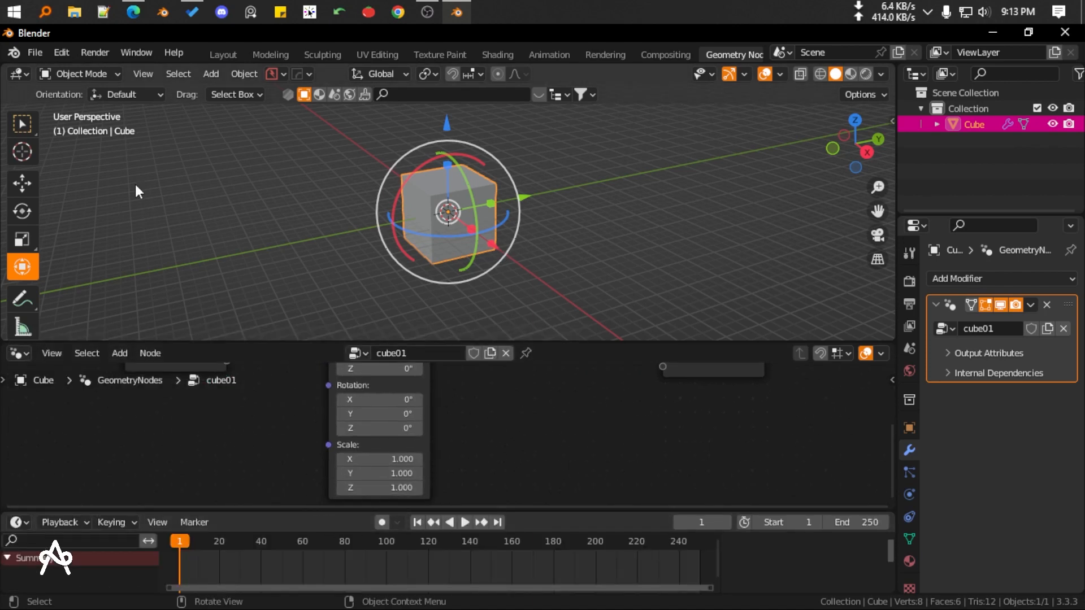
click(22, 183)
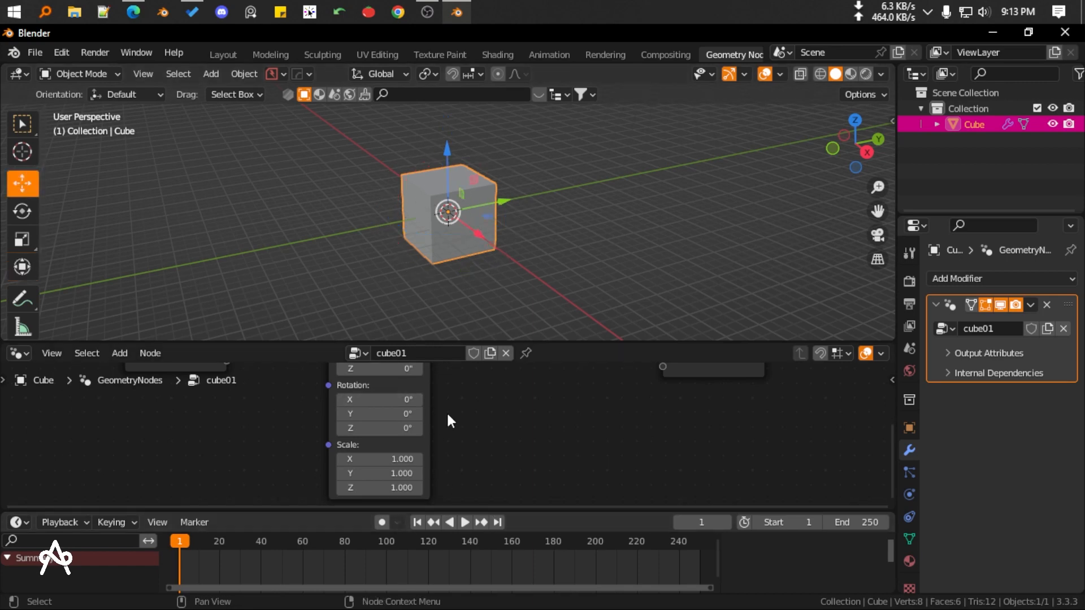
drag(528, 343, 537, 310)
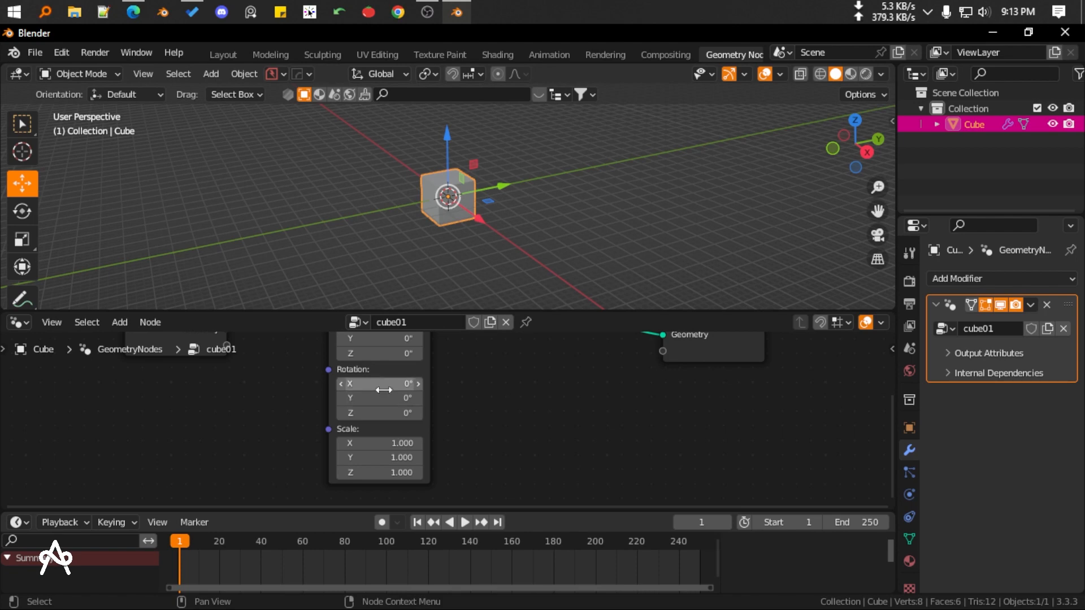
Insert keyframes for the Transform node's Translation at frame 1
scroll(390, 414, up, 5)
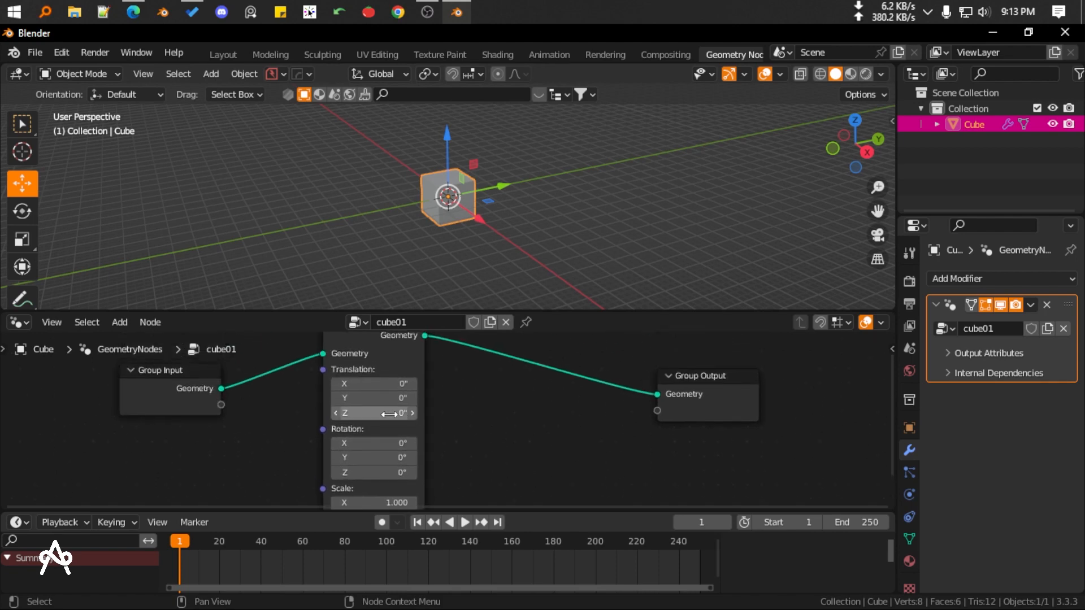
right_click(397, 415)
click(311, 309)
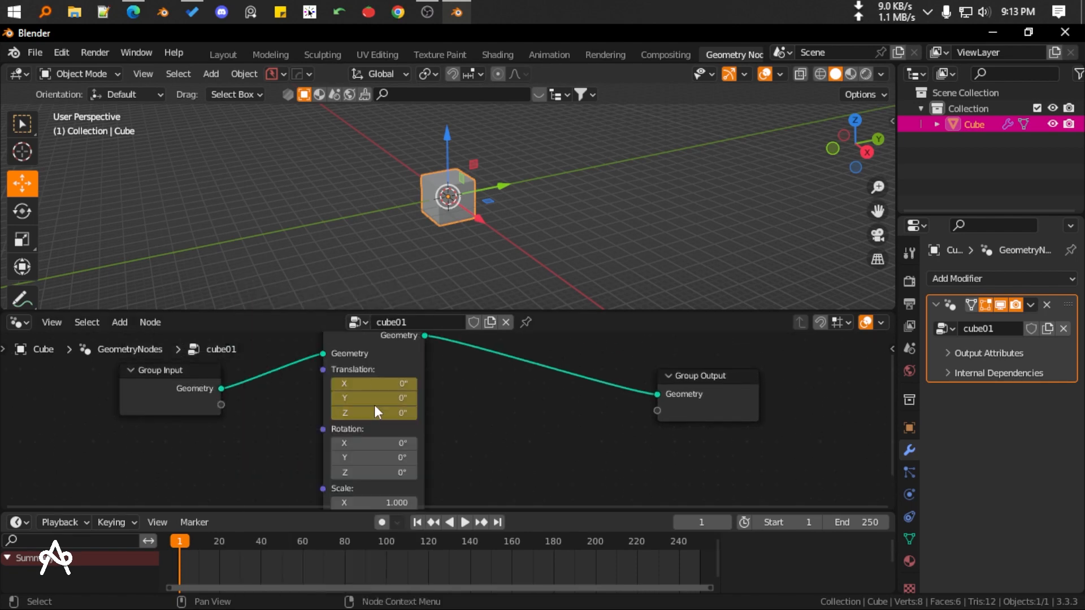
At frame 100, set the Transform node's Translation Z to 151° and insert keyframes for the translation
key(space)
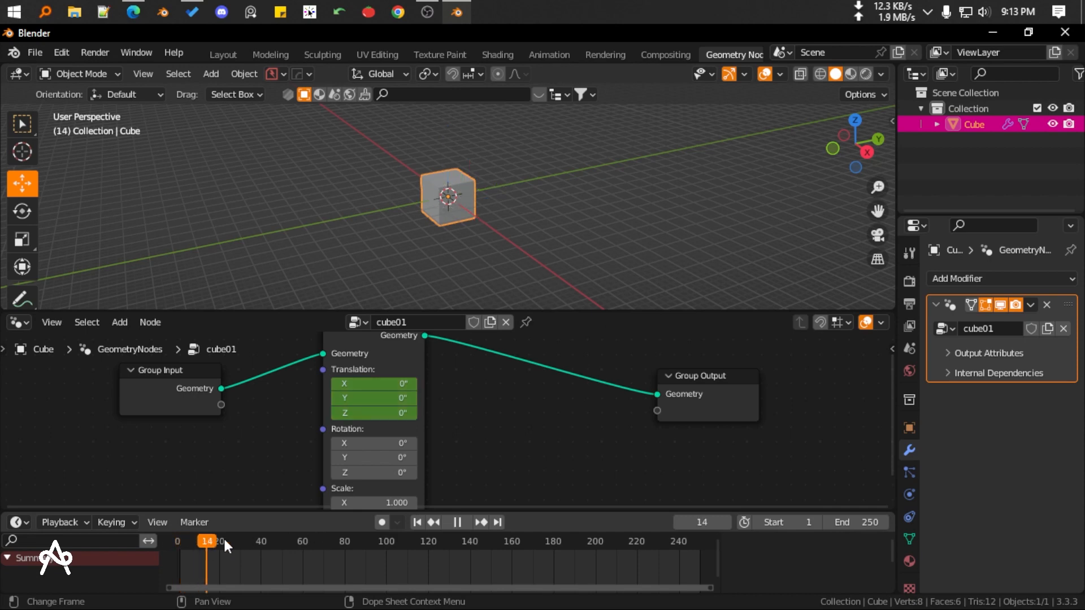
key(space)
scroll(497, 428, down, 1)
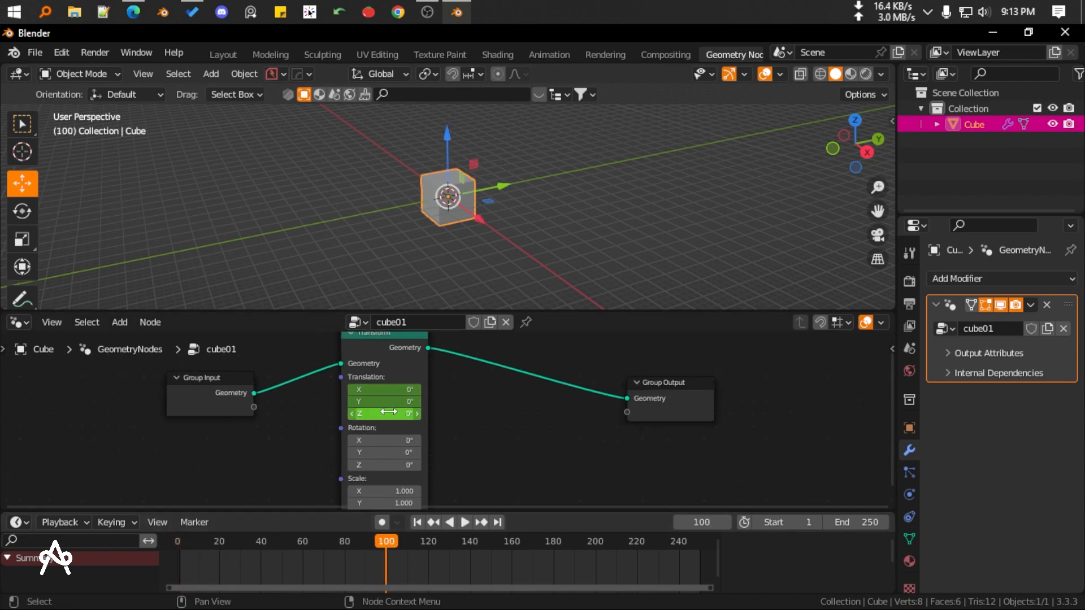
drag(384, 413, 486, 413)
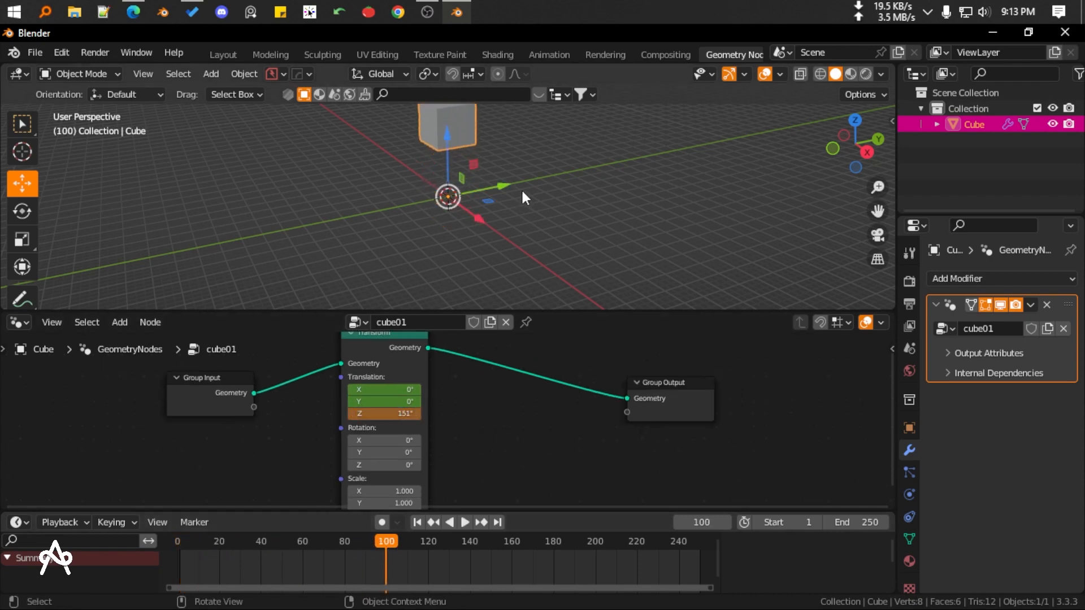
scroll(512, 195, down, 2)
shift+middle_drag(512, 199, 516, 235)
scroll(511, 233, up, 2)
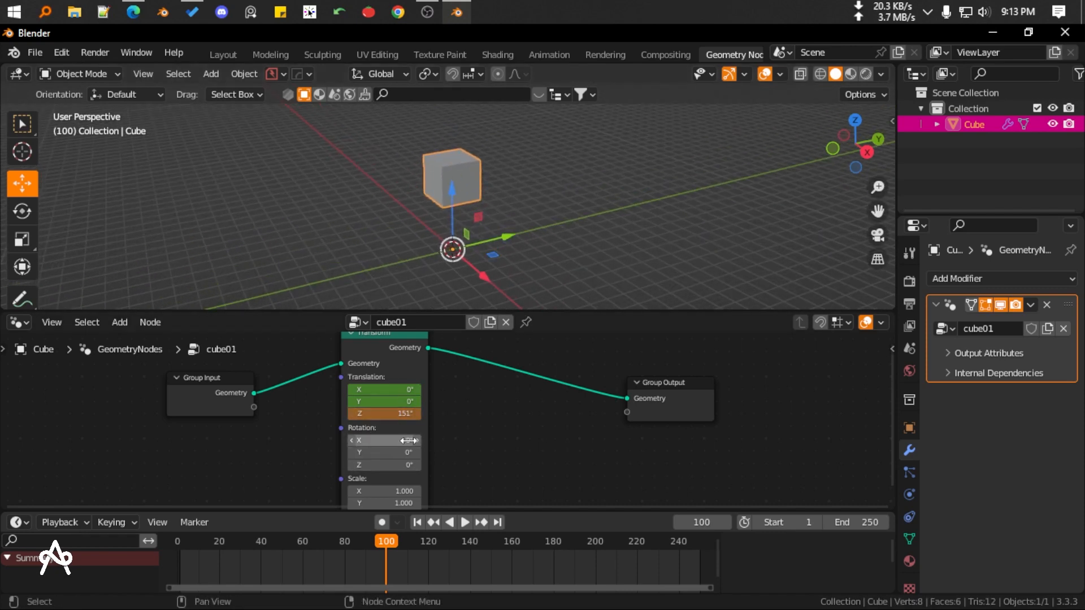
right_click(399, 413)
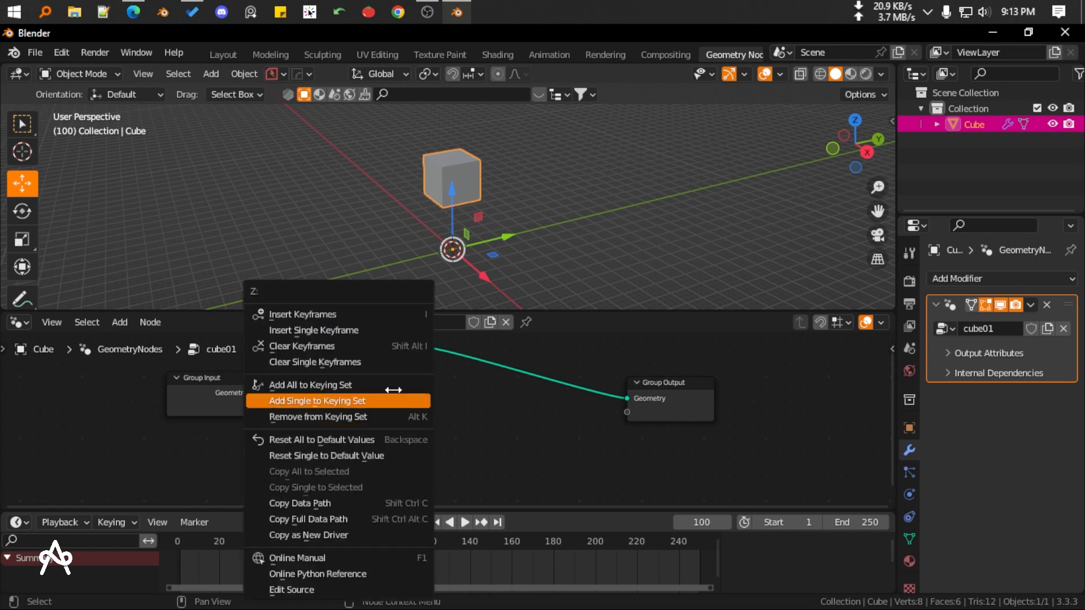
click(336, 314)
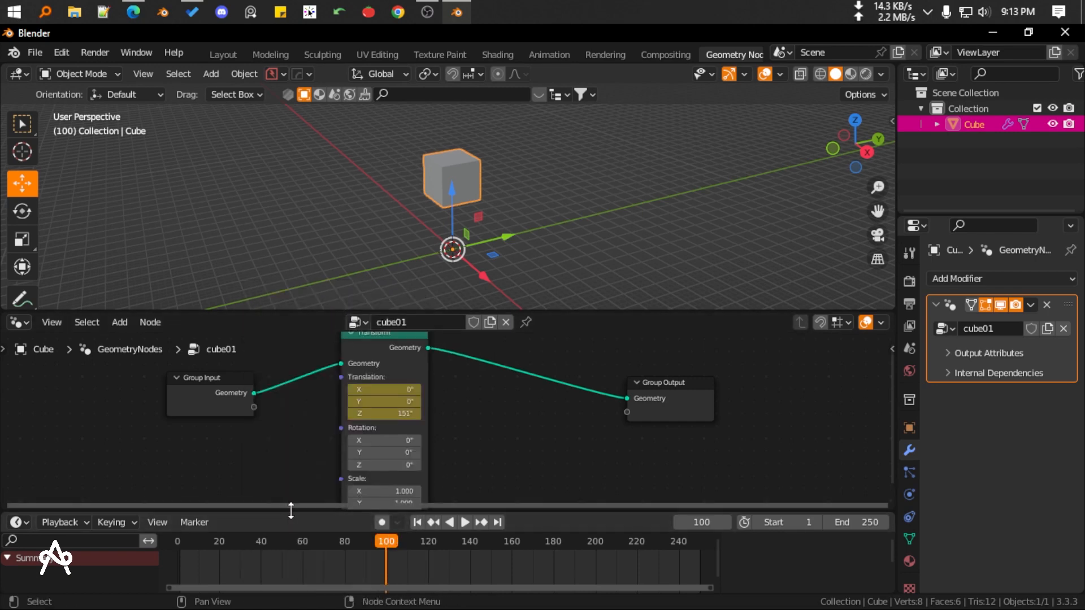
Return to frame 0 and insert keyframes for the Transform node's Rotation
drag(386, 541, 172, 547)
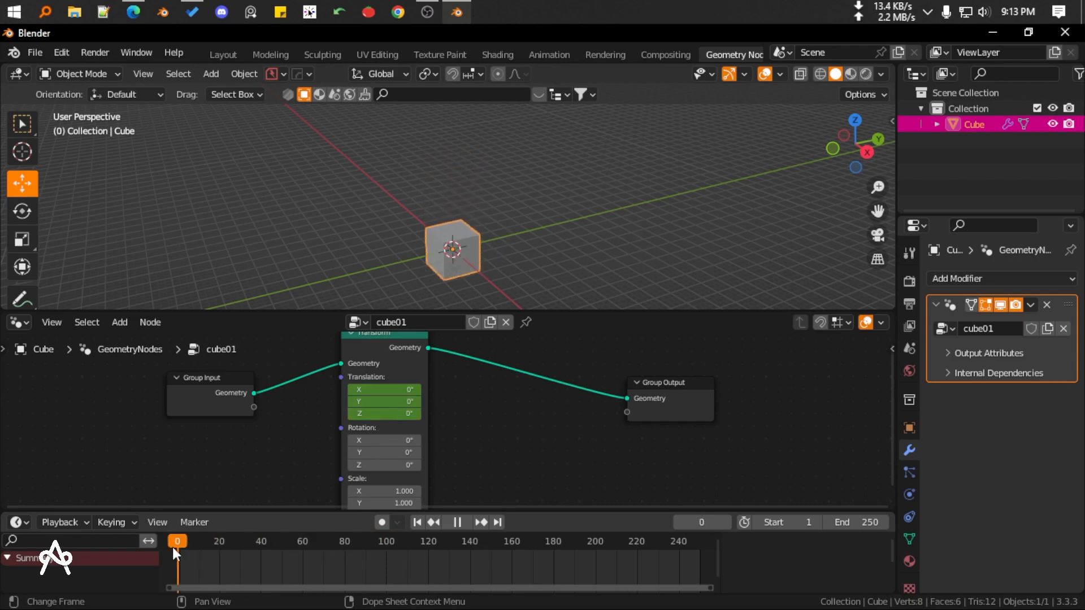
right_click(390, 440)
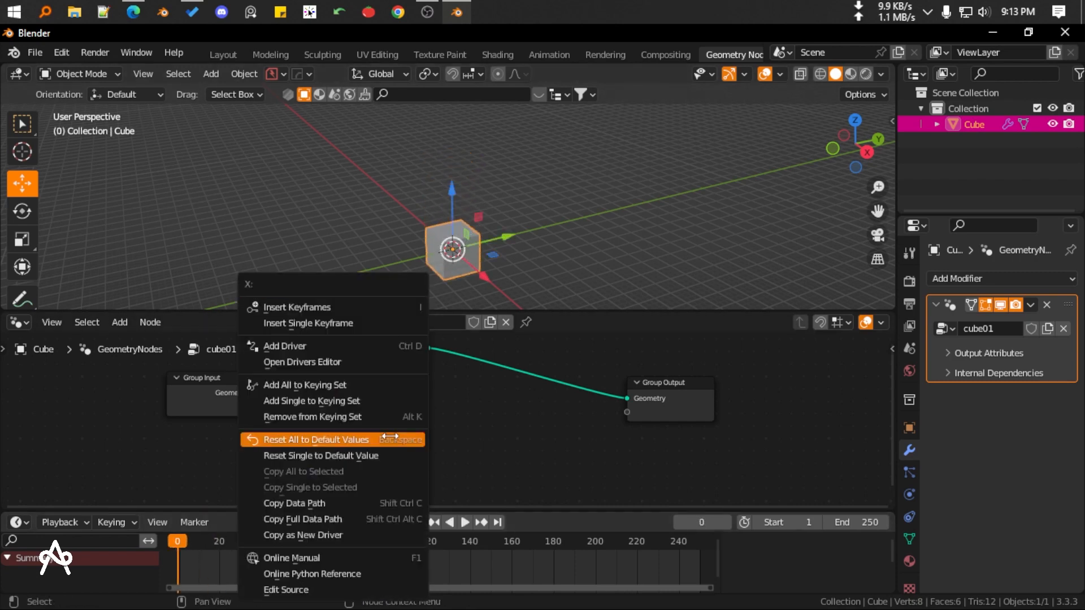
click(297, 307)
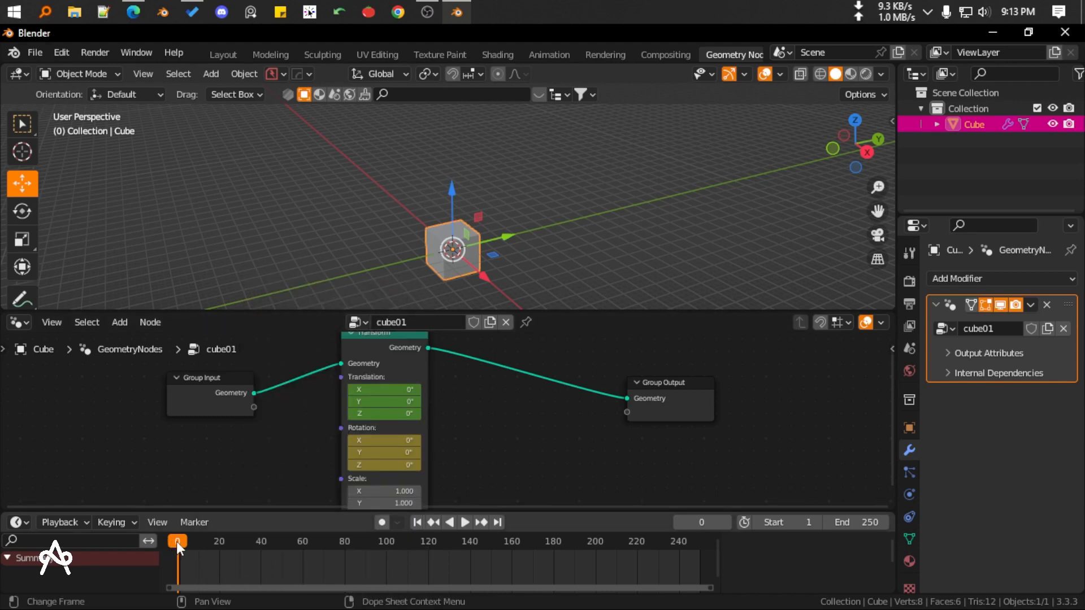
Move to frame 100 and set the Transform node's Rotation Z to 120°
drag(177, 542, 387, 546)
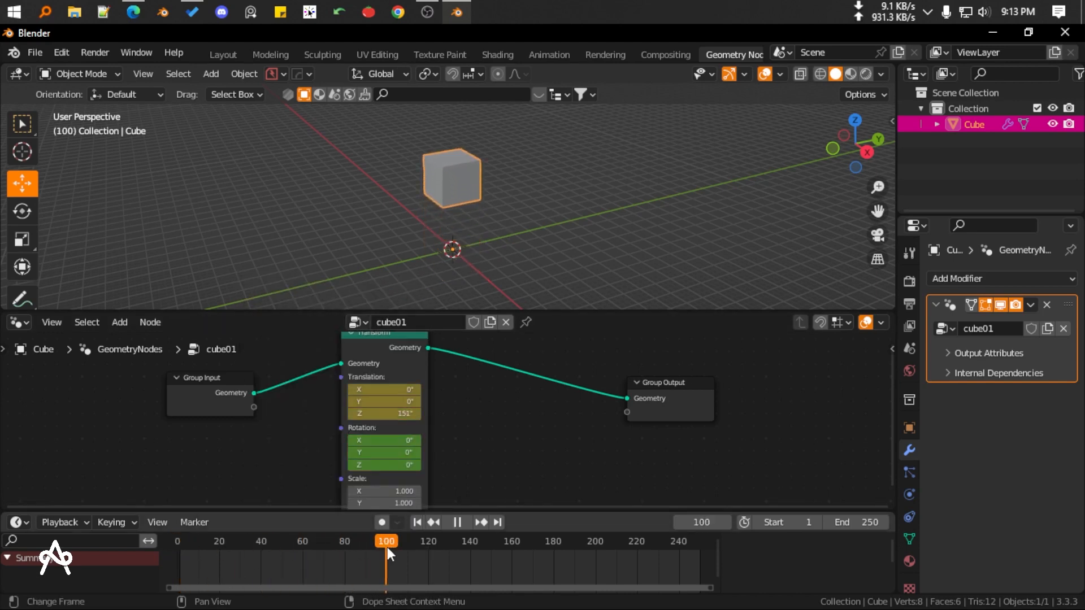
drag(384, 465, 435, 465)
click(395, 464)
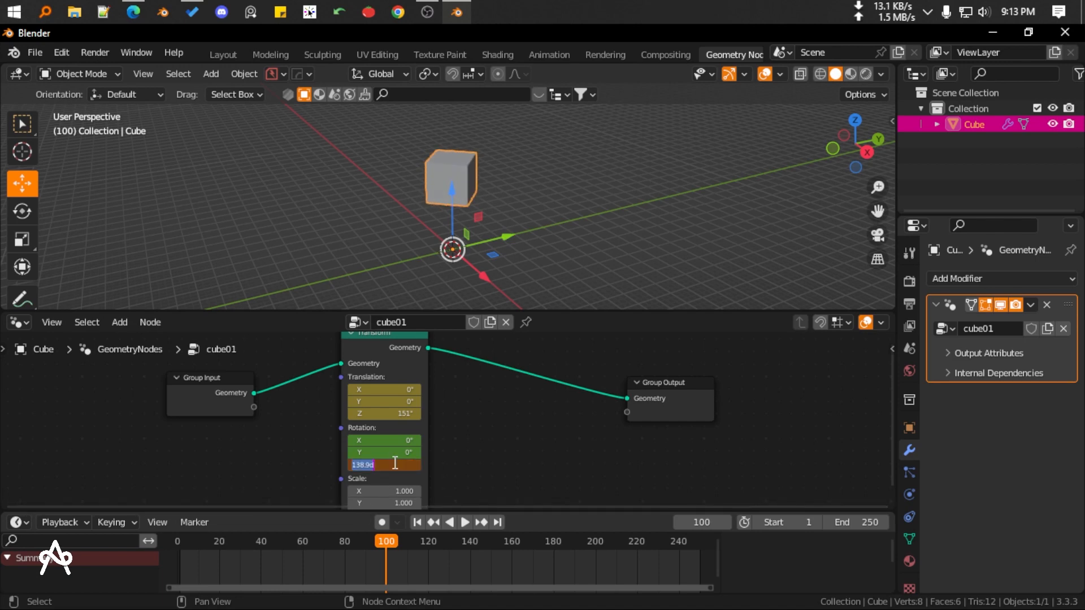
text(120)
key(Return)
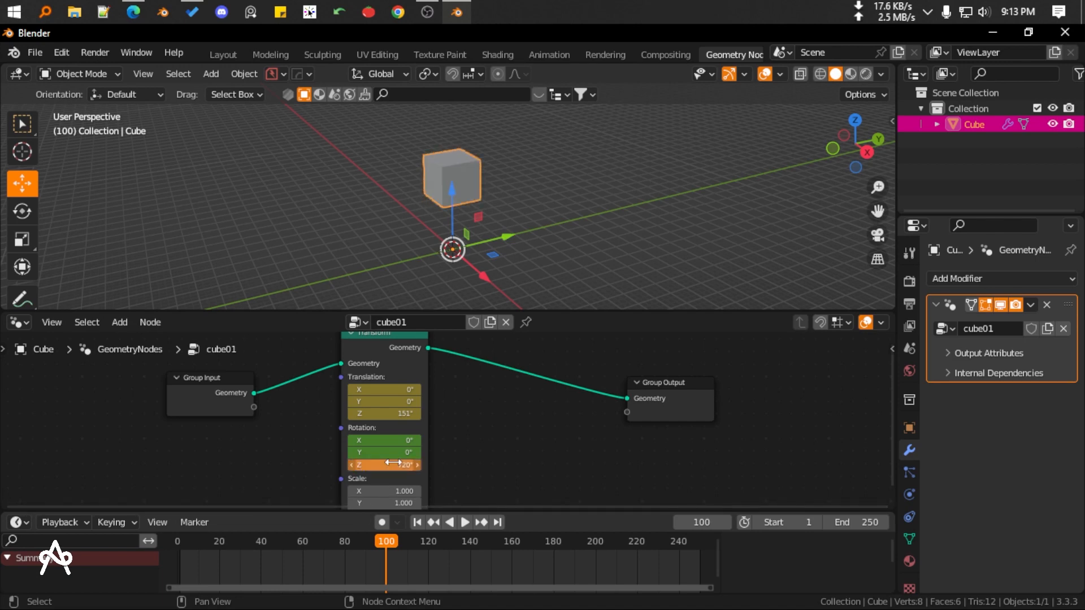
Insert keyframes for the Transform node's Rotation at frame 100, play the animation from frame 1 in an enlarged viewport, and return to frame 1
right_click(393, 465)
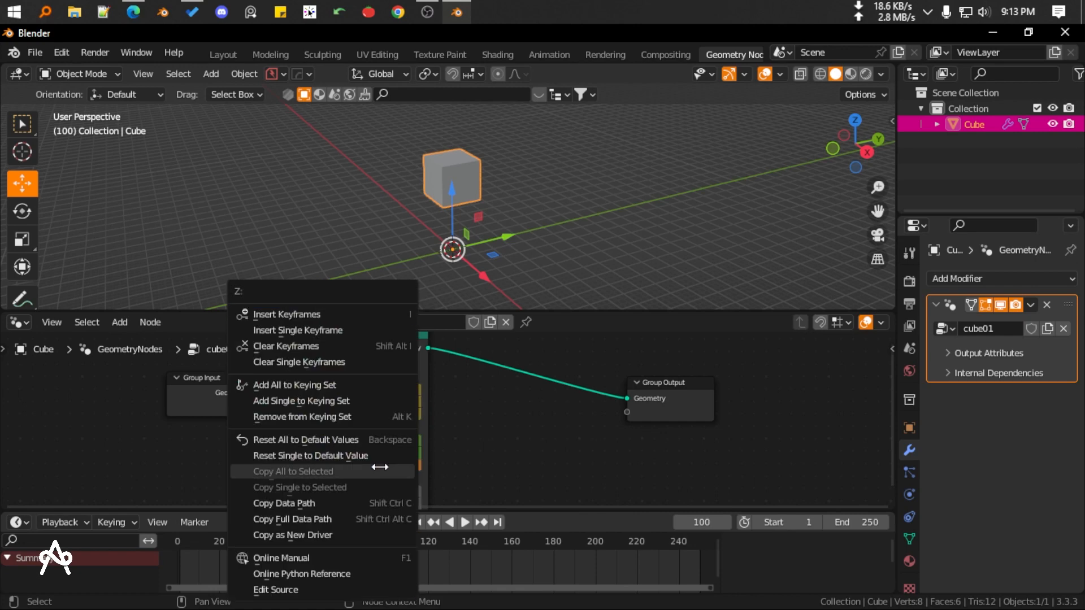
click(319, 314)
click(418, 522)
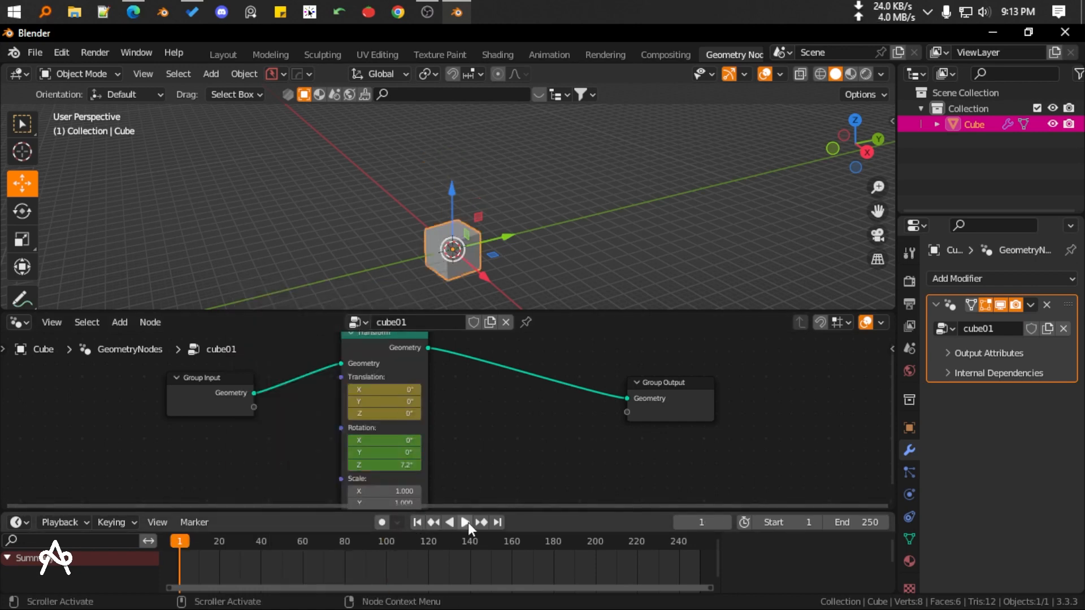
click(465, 522)
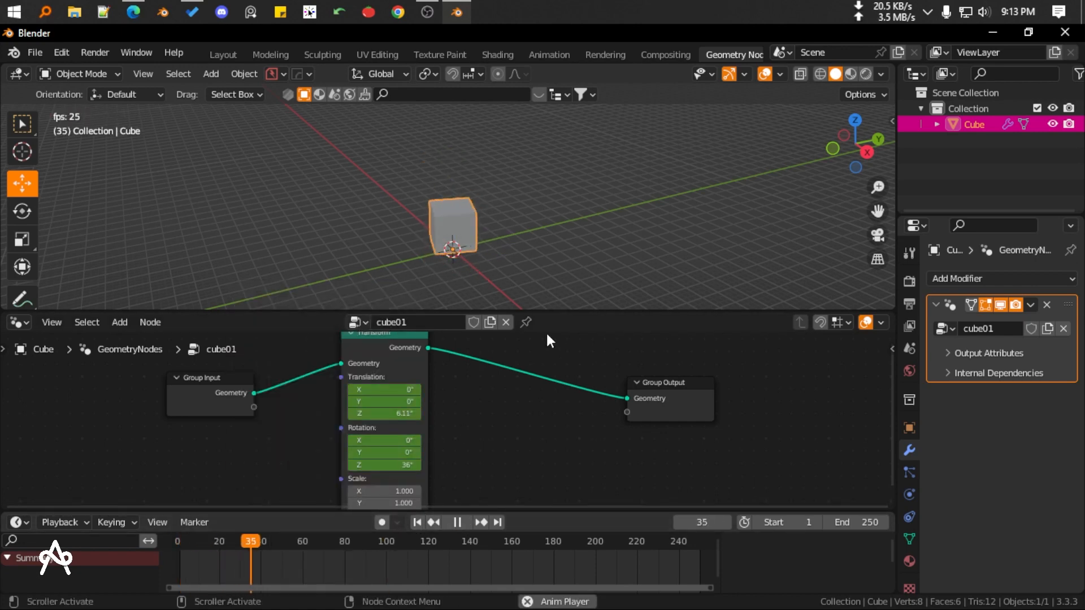
drag(549, 310, 551, 375)
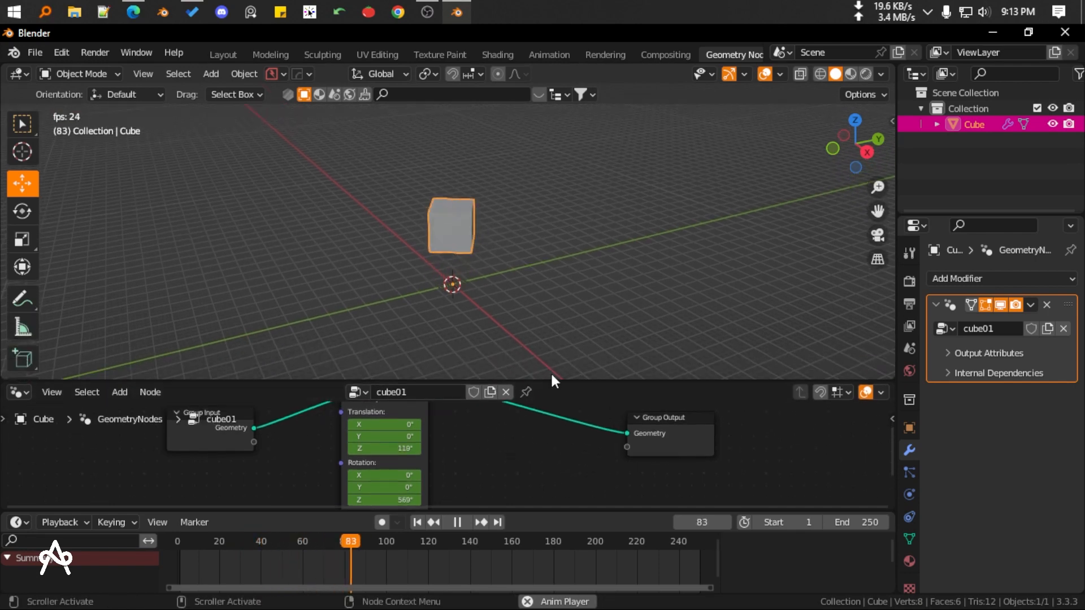
click(417, 522)
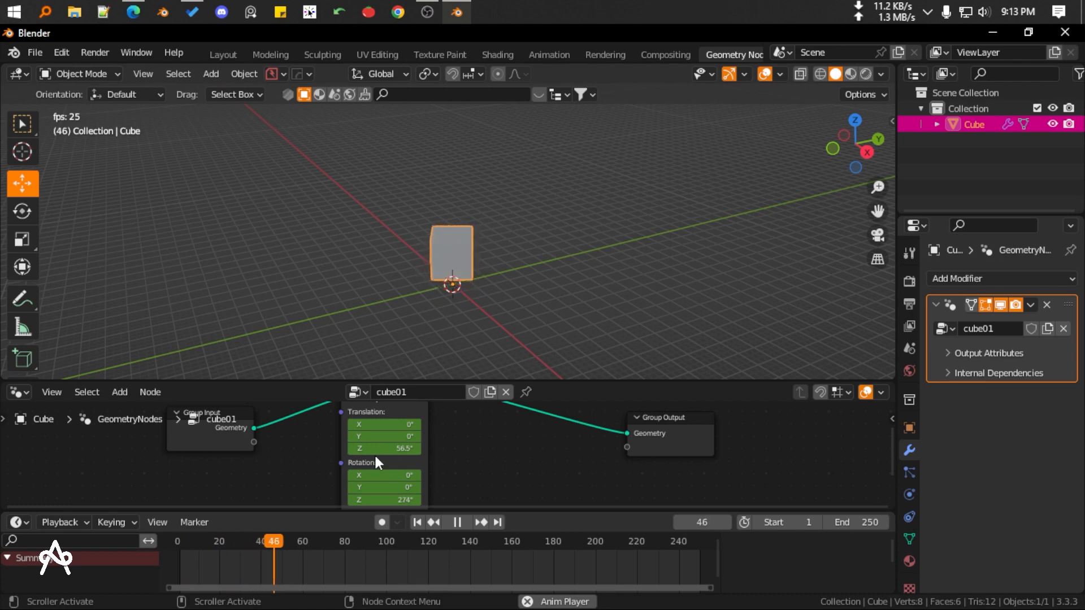
click(457, 522)
click(417, 522)
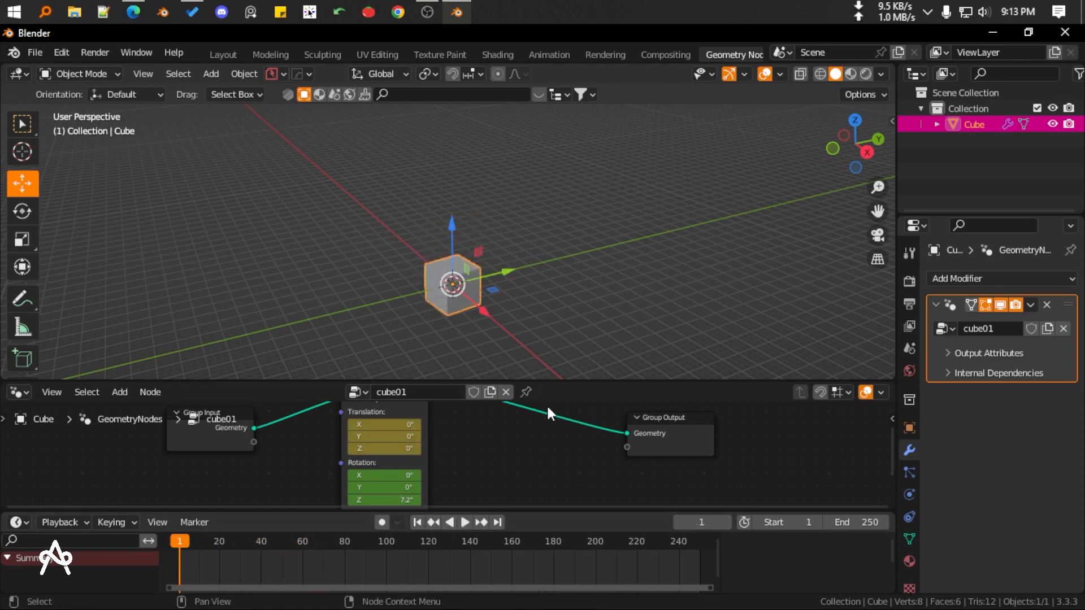
drag(570, 382, 567, 405)
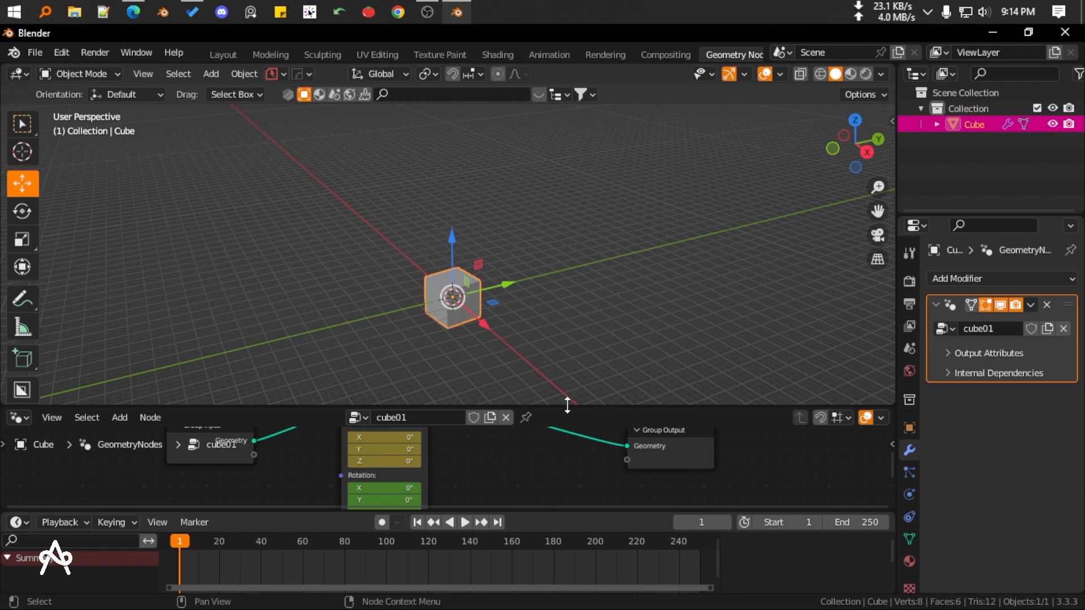
scroll(446, 310, up, 2)
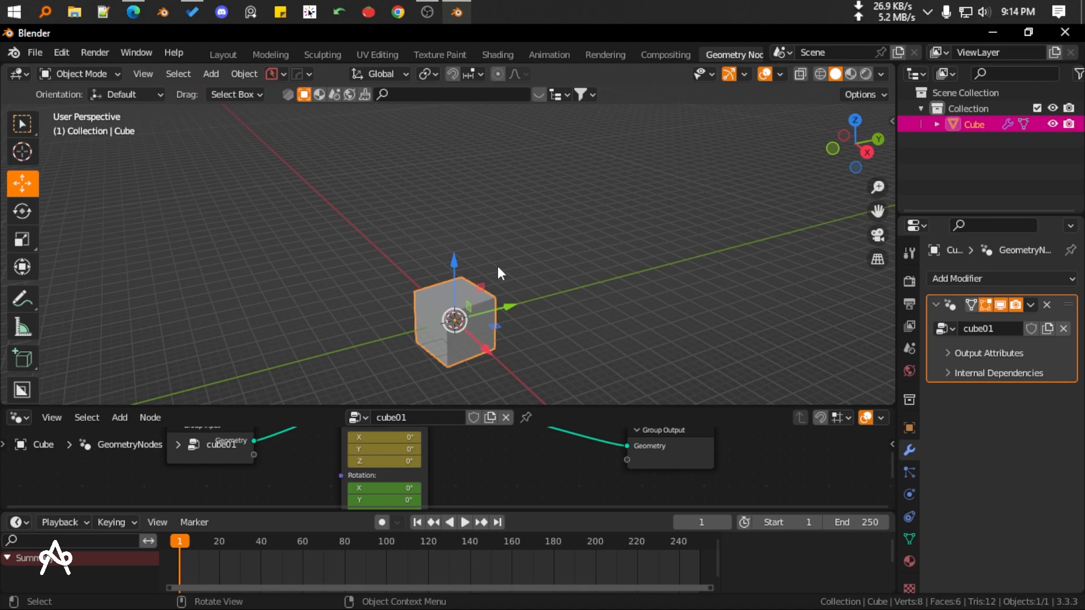
click(608, 224)
key(shift+a)
mouse_move(531, 239)
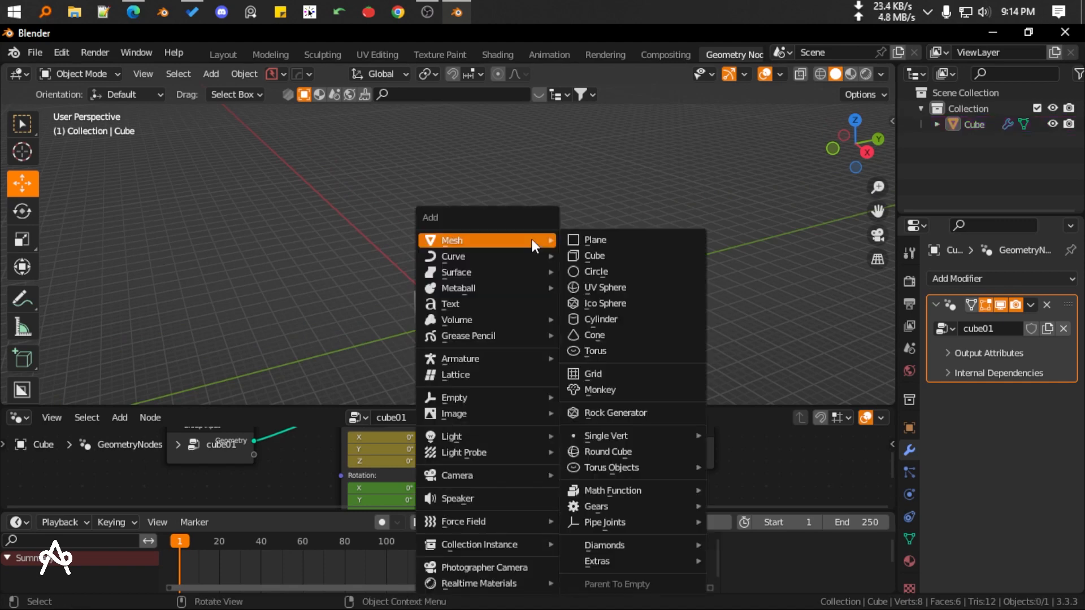
click(600, 318)
key(g)
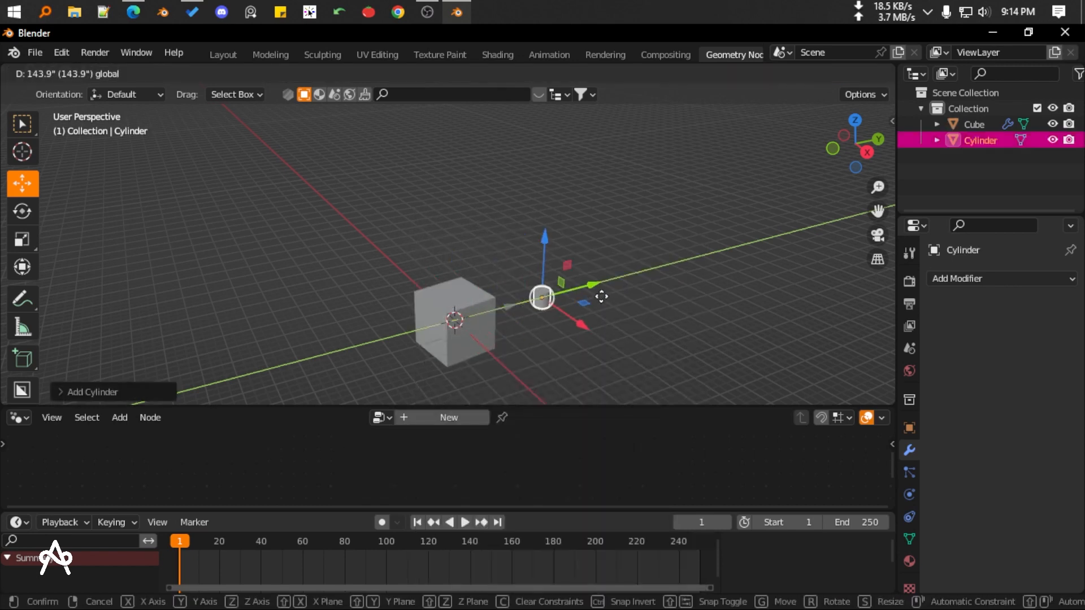
click(602, 298)
key(ctrl+z)
key(shift+a)
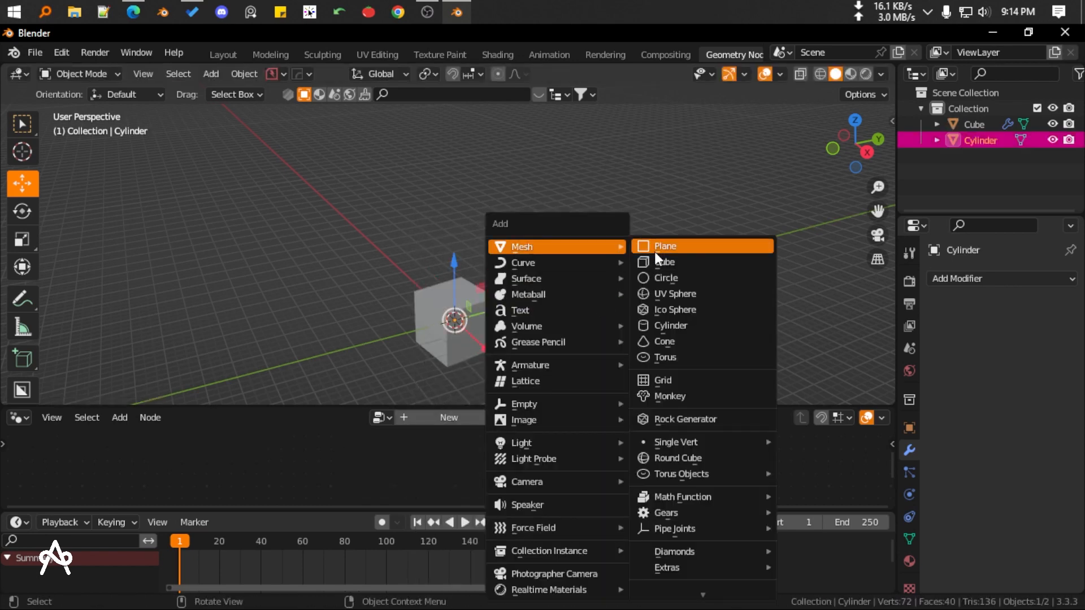
key(Escape)
key(ctrl+z)
Add a Monkey mesh and move it along the Y axis so it stands clear of the cube
key(shift+a)
mouse_move(677, 245)
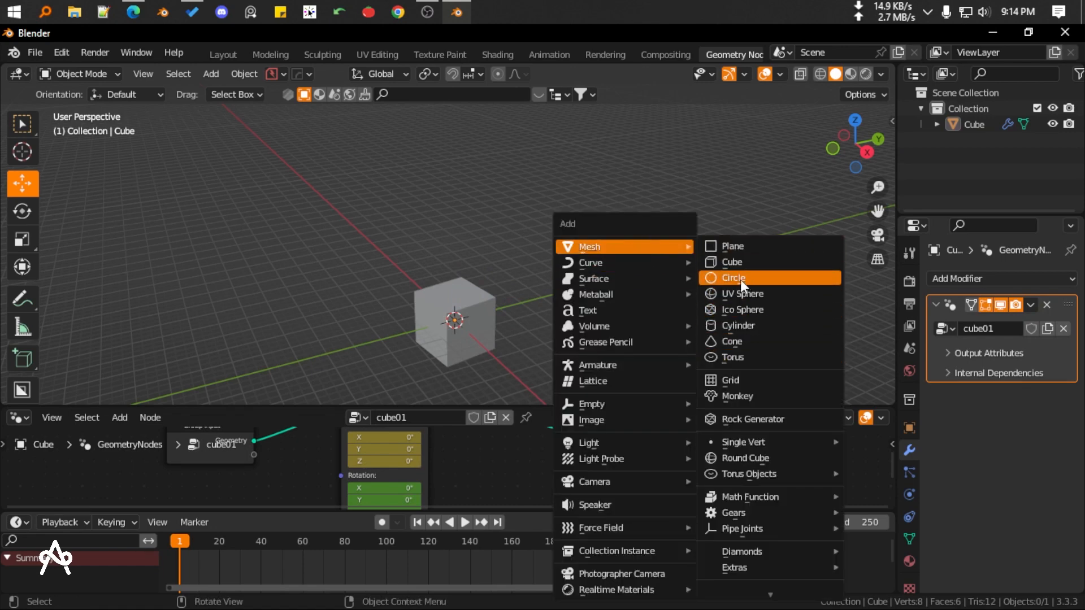
click(734, 396)
drag(511, 307, 559, 287)
middle_drag(559, 287, 317, 293)
key(shift+c)
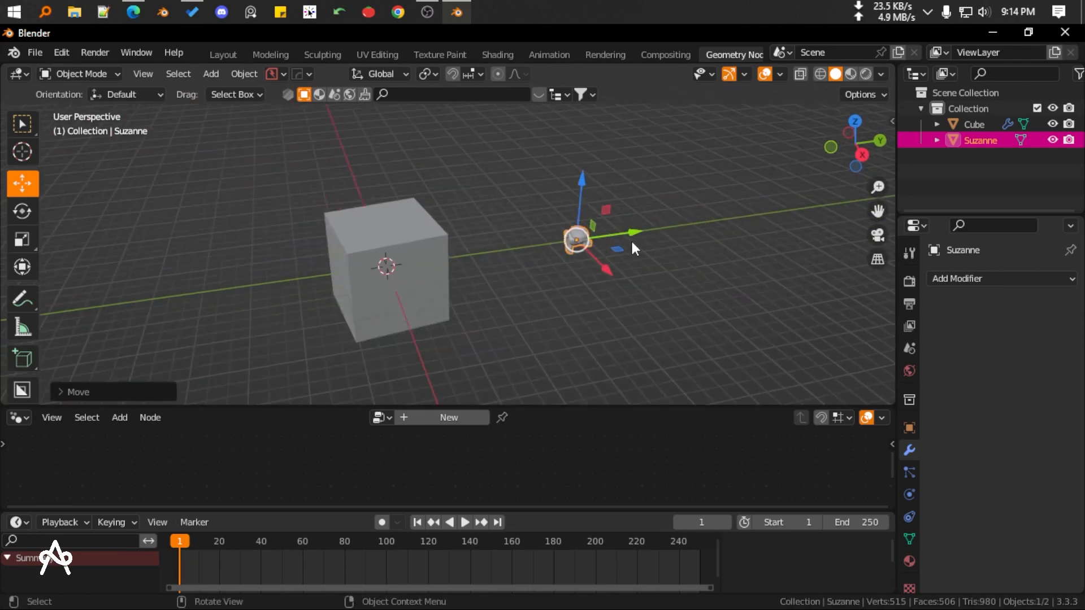
Inspect the monkey and the cube in the viewport, selecting the cube to view its node setup
middle_drag(631, 239, 677, 271)
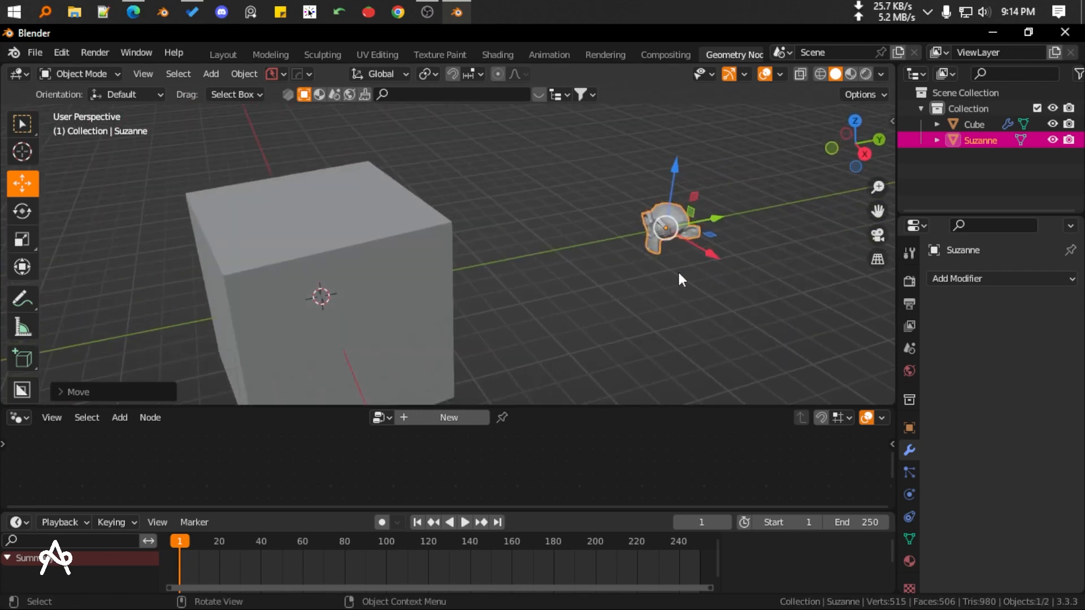
scroll(661, 277, up, 2)
scroll(645, 286, down, 3)
click(295, 278)
scroll(301, 270, down, 3)
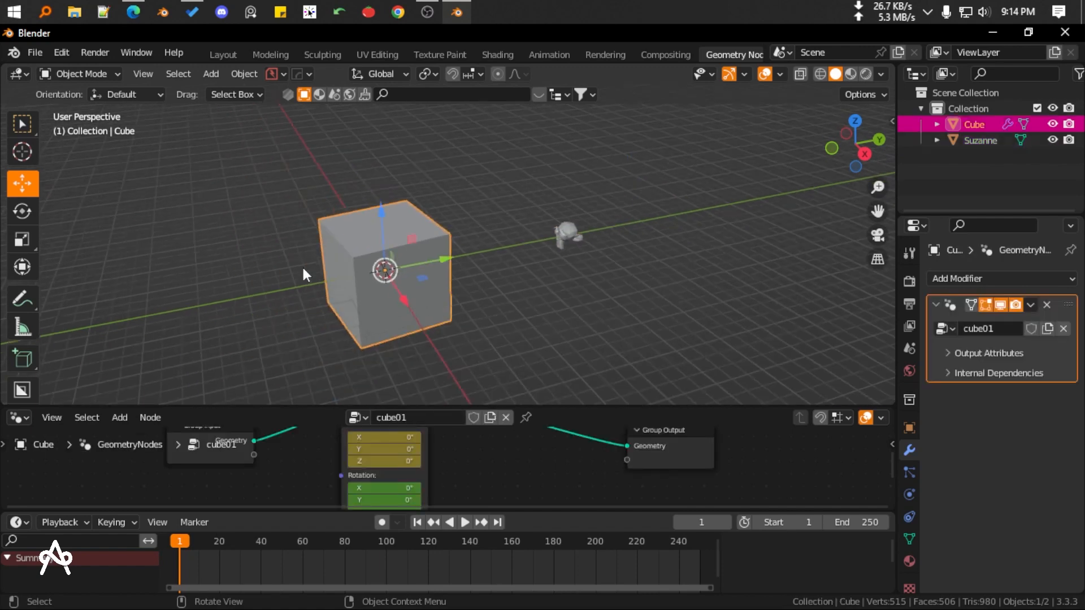
scroll(303, 275, up, 1)
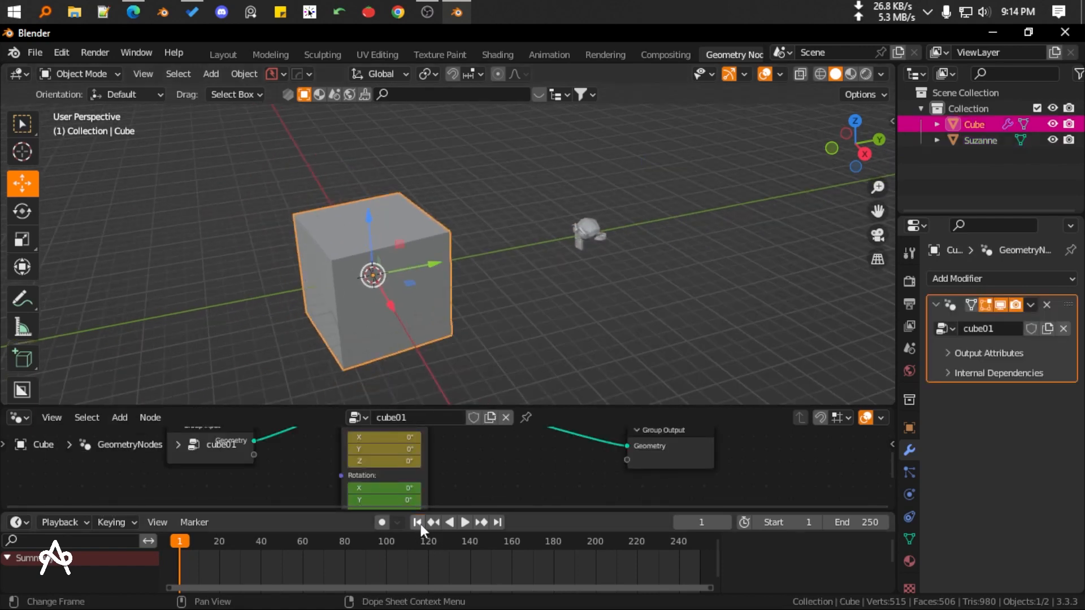
middle_drag(449, 285, 479, 265)
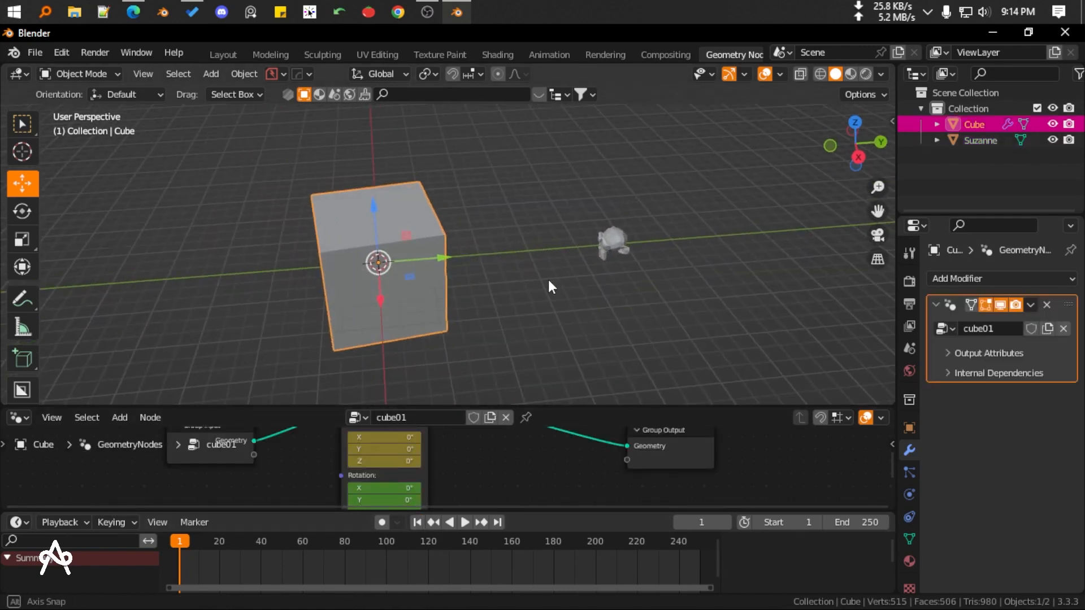
middle_drag(552, 285, 456, 285)
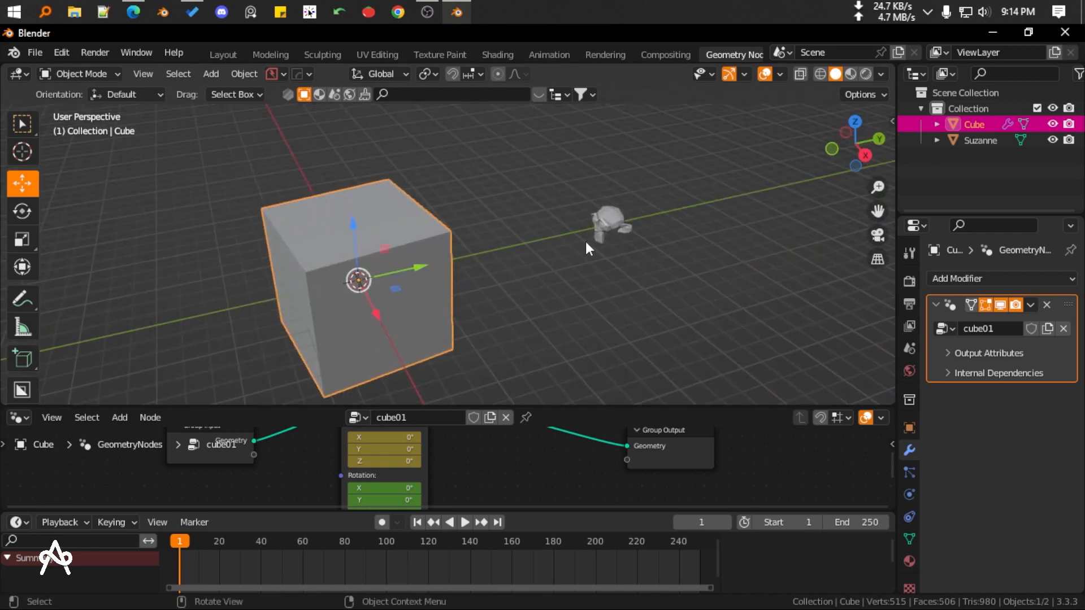
Give the monkey a geometry nodes modifier and assign the existing cube01 node tree to it
click(615, 226)
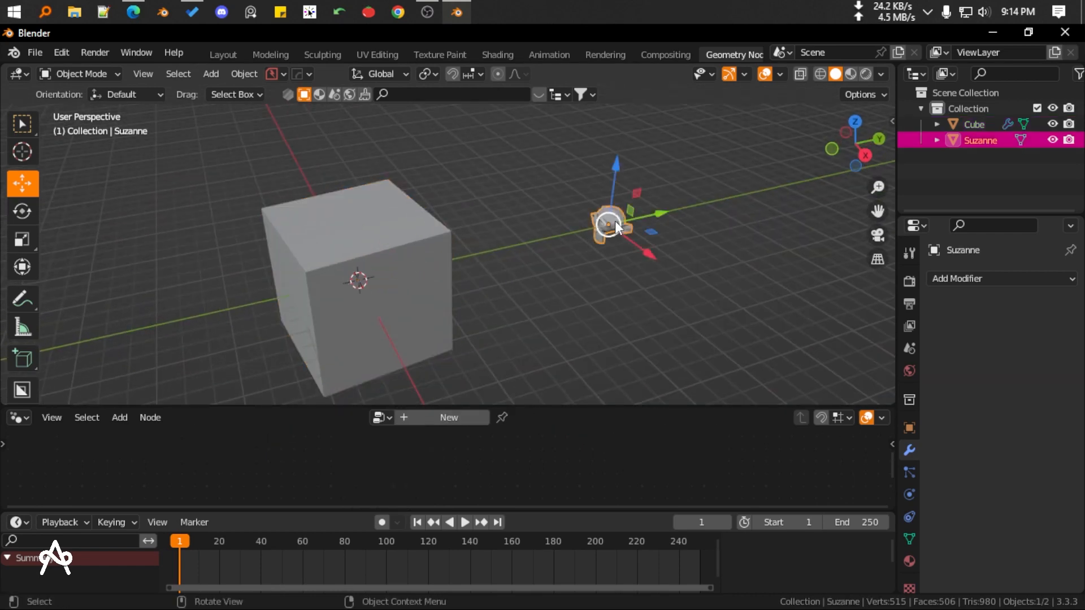
click(446, 417)
click(359, 417)
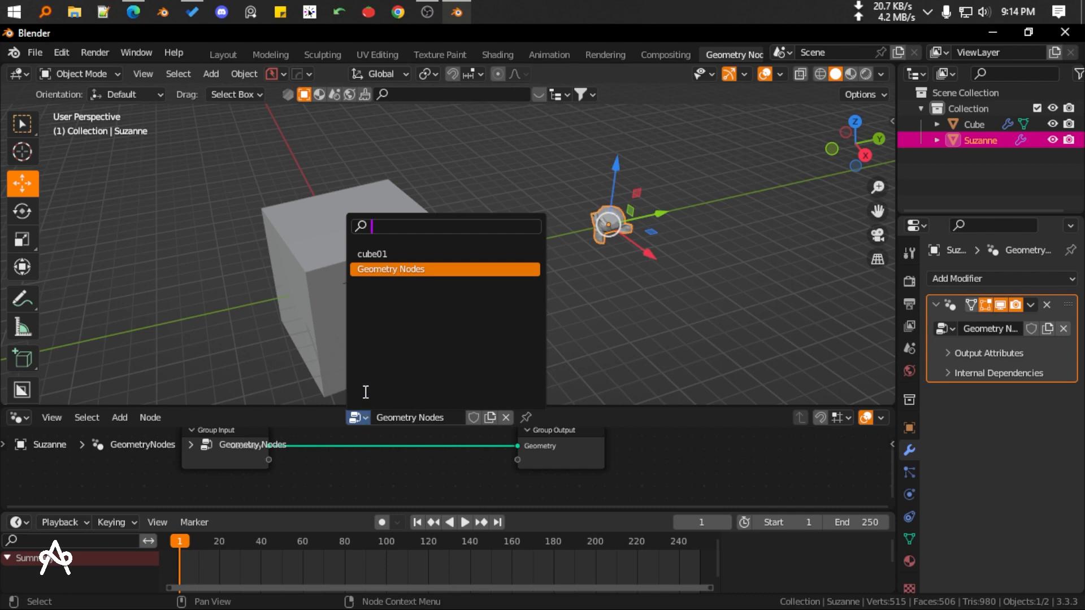
click(393, 256)
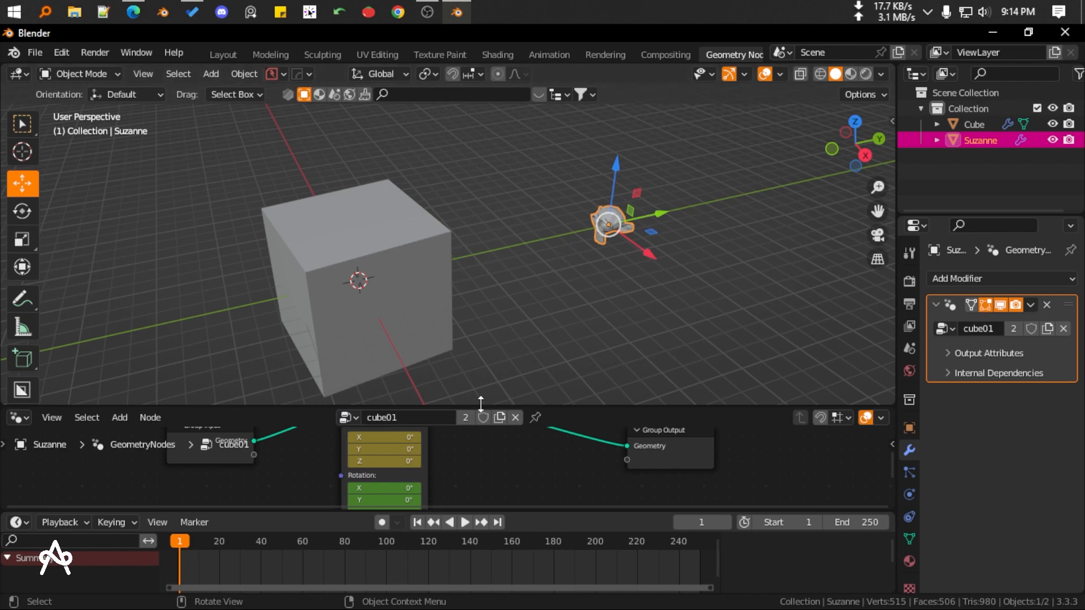
Play the animation and restart it from frame 1 to compare the motion of the cube and the monkey
mouse_move(480, 405)
mouse_down()
mouse_move(503, 319)
mouse_move(490, 399)
mouse_up()
scroll(518, 256, down, 4)
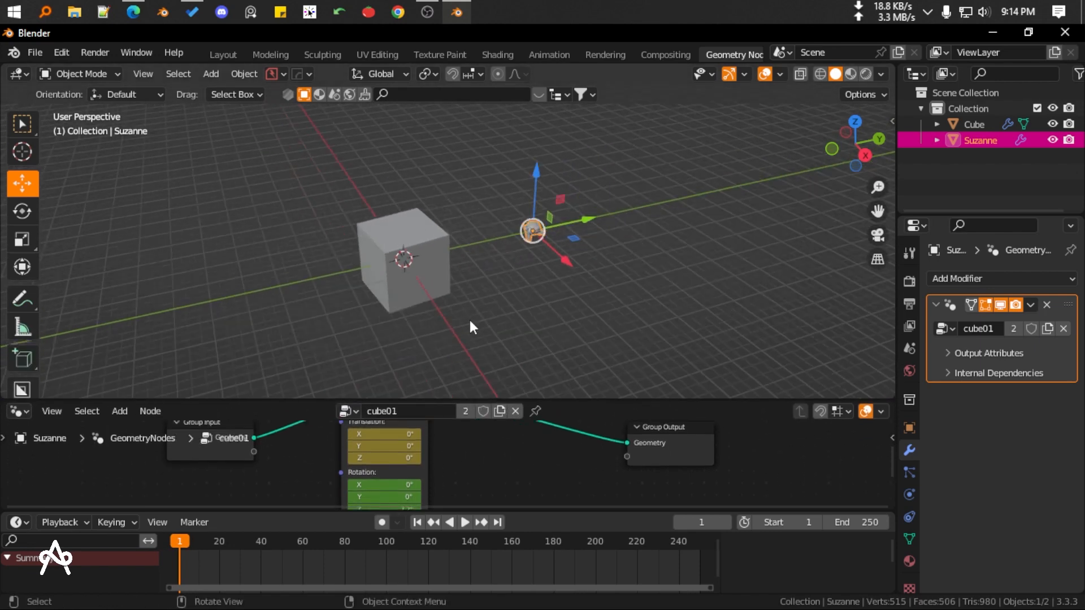
click(464, 522)
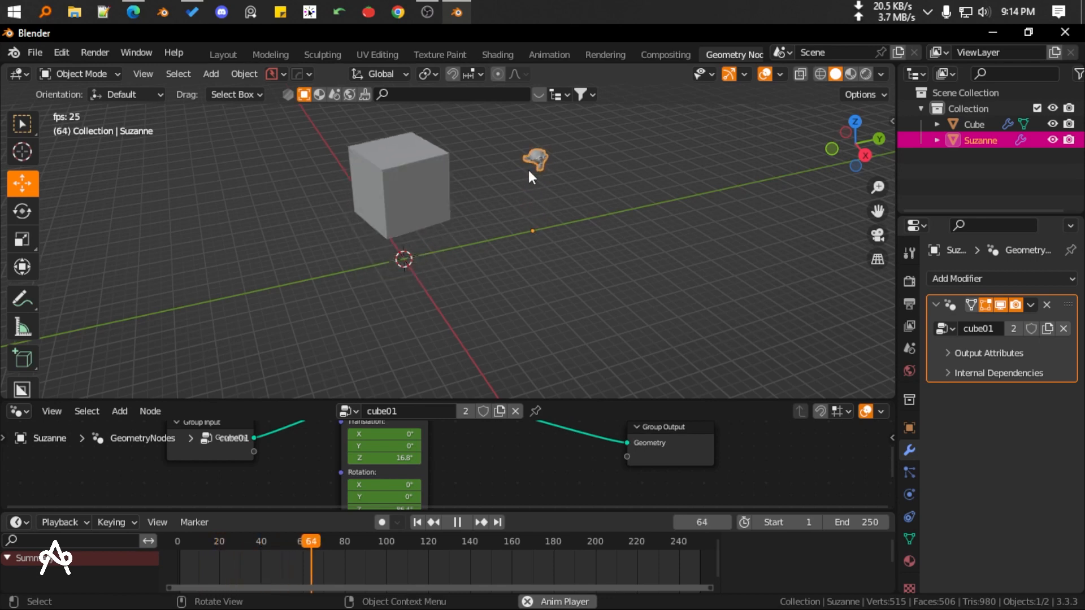
scroll(539, 168, down, 2)
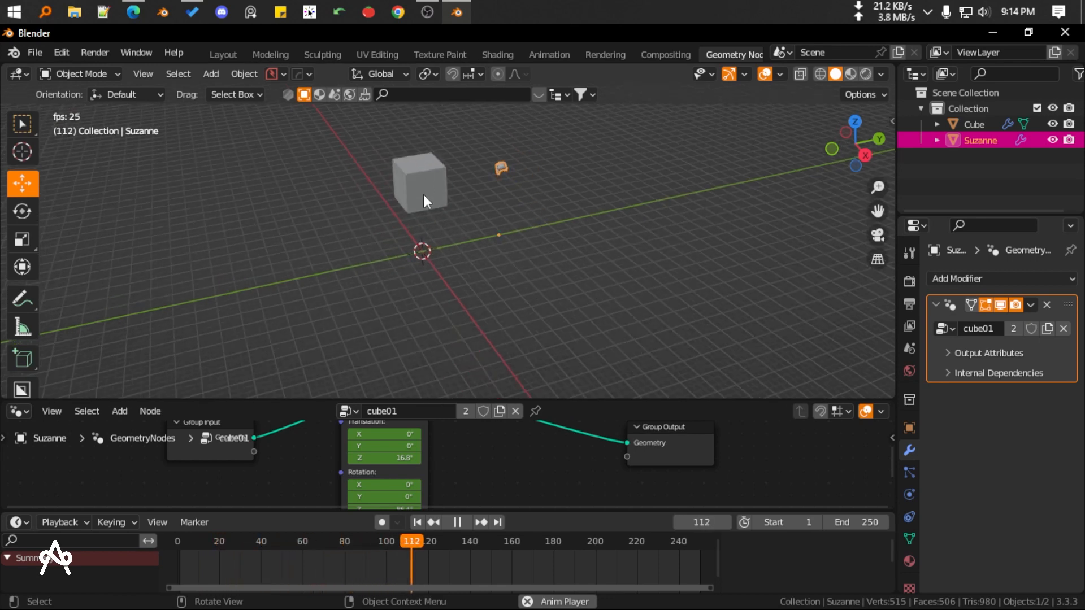
click(417, 523)
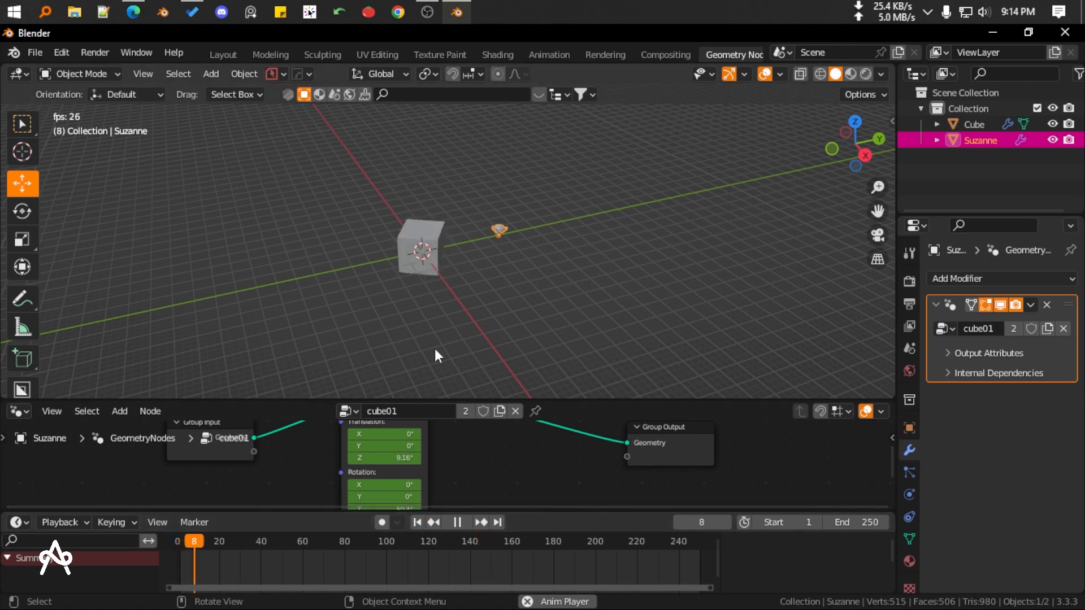
Set the timeline's end frame to 100
click(859, 522)
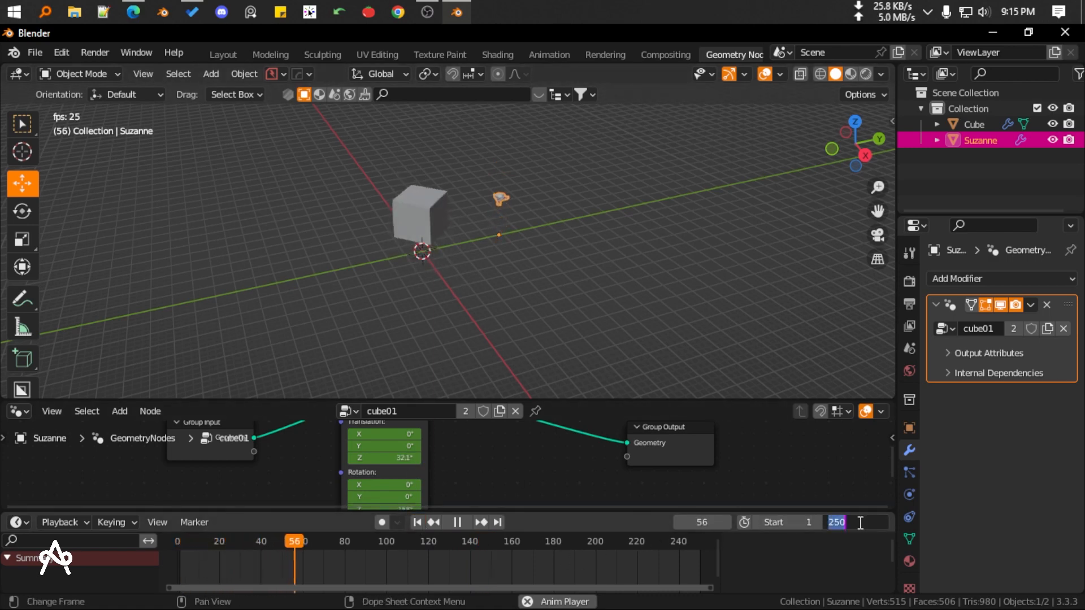
text(100)
key(Return)
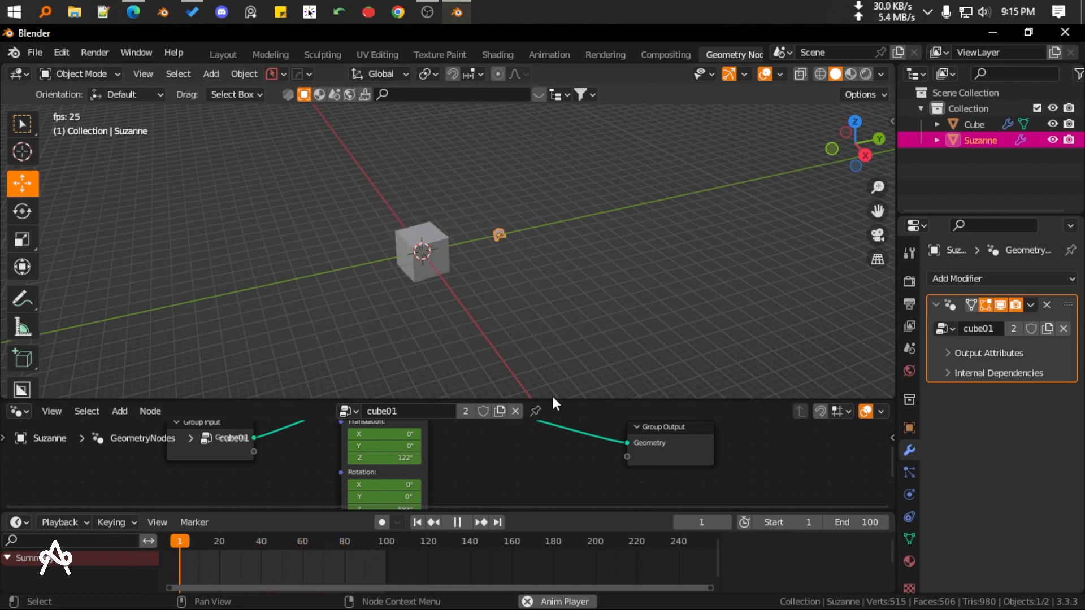
Enlarge the node editor area, replay the shortened animation, and return to frame 1
drag(552, 400, 557, 331)
click(455, 519)
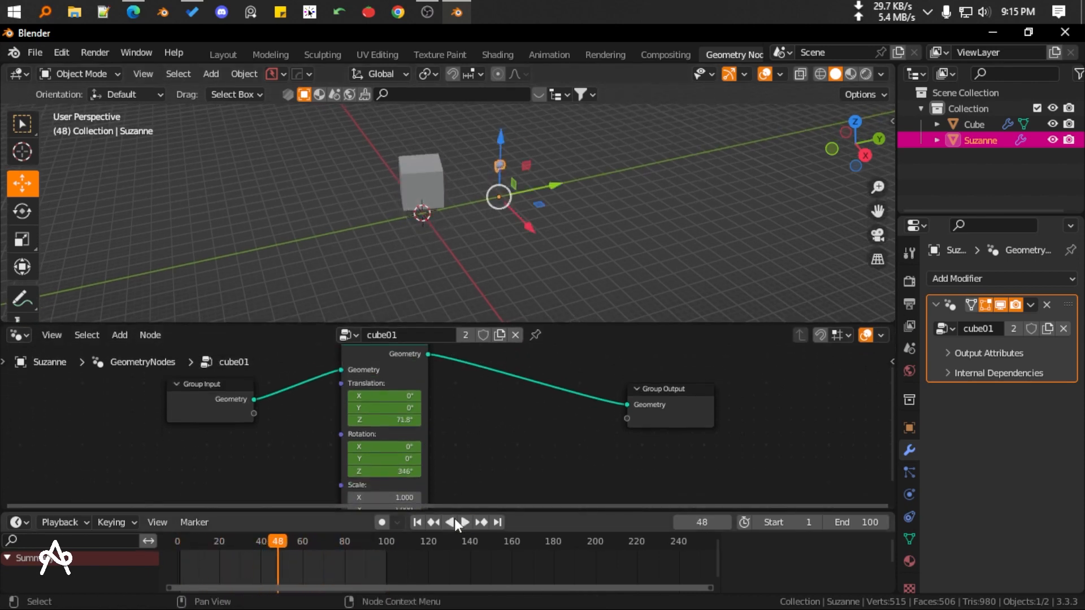
click(462, 521)
click(418, 524)
click(462, 521)
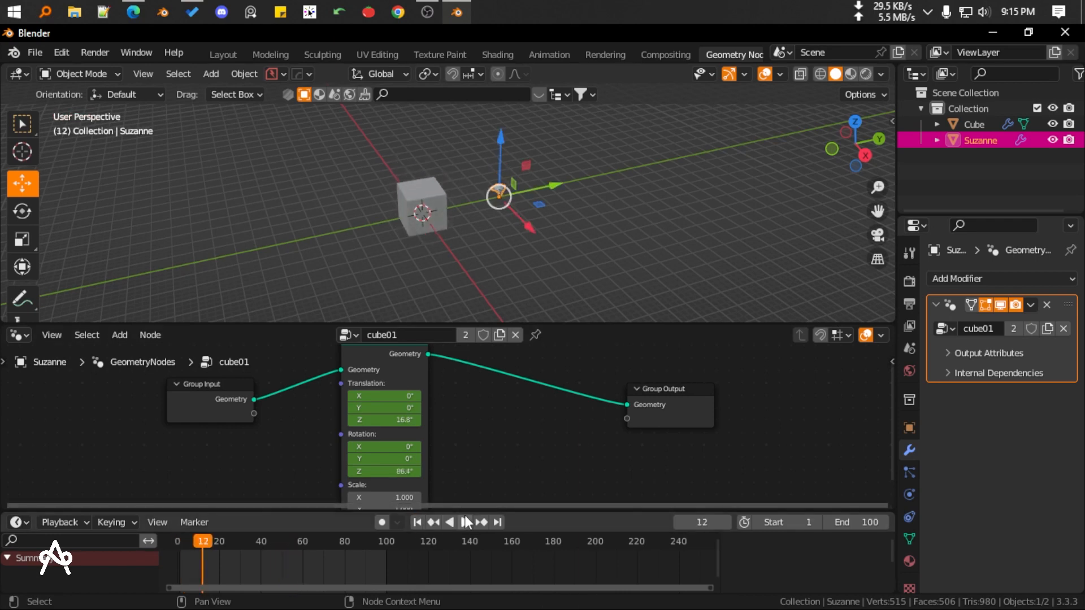
click(432, 523)
Select the Transform node and insert keyframes for its Scale at frame 1
click(393, 368)
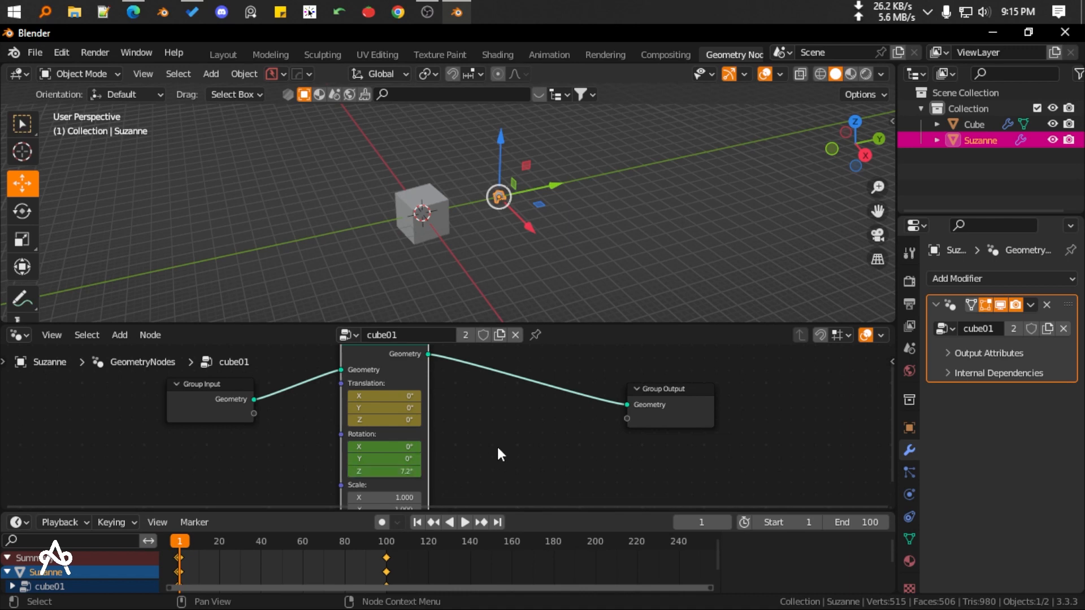
middle_drag(497, 449, 507, 382)
right_click(415, 454)
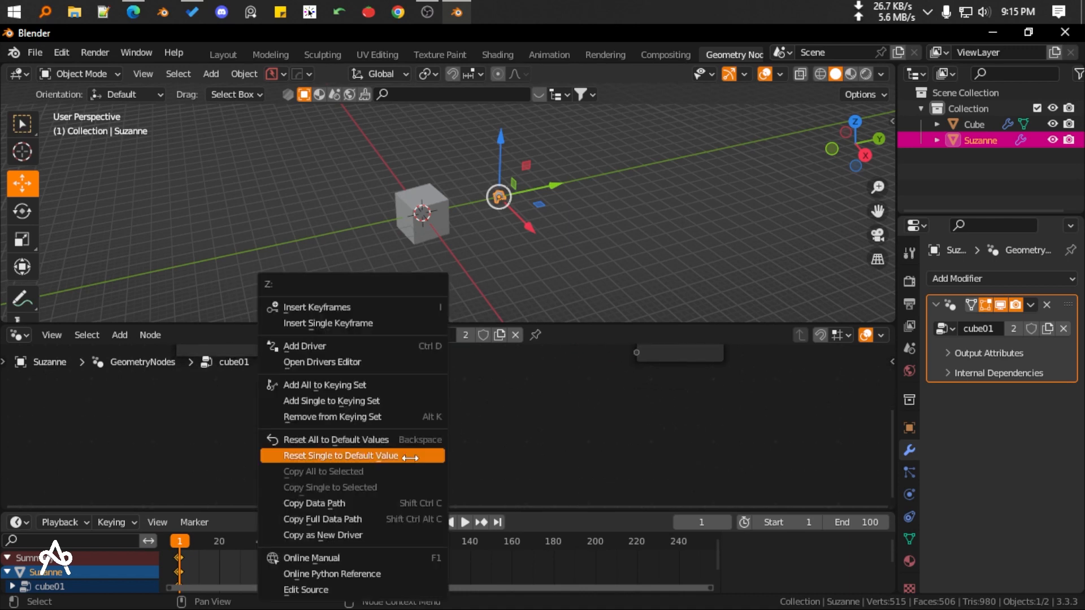
click(379, 307)
Go to frame 100 and set the Transform node's Scale X, Y and Z to 1.2
click(497, 523)
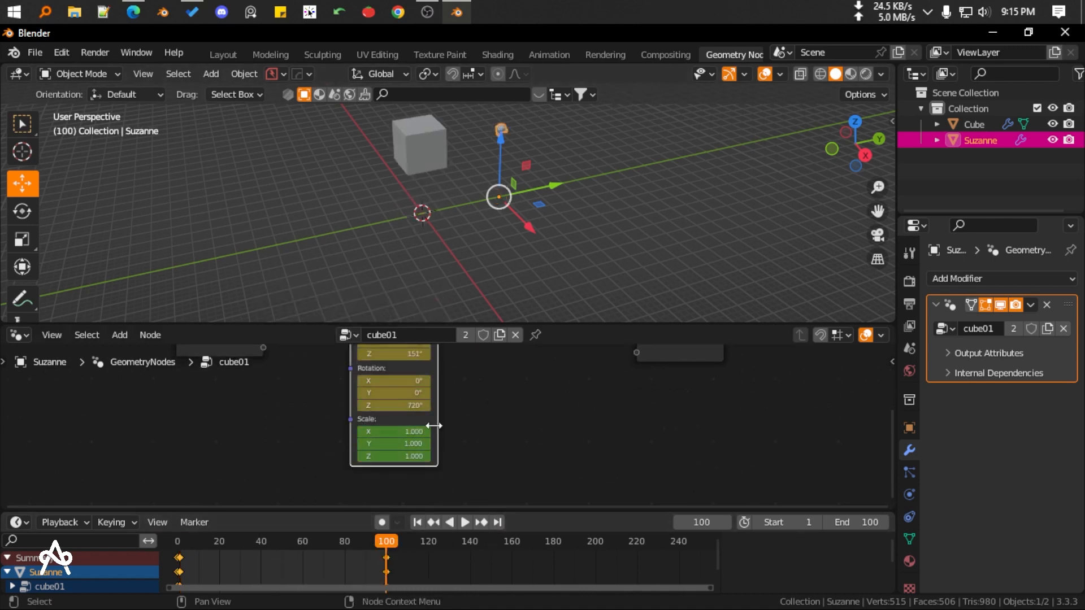
drag(403, 432, 403, 456)
key(ctrl+z)
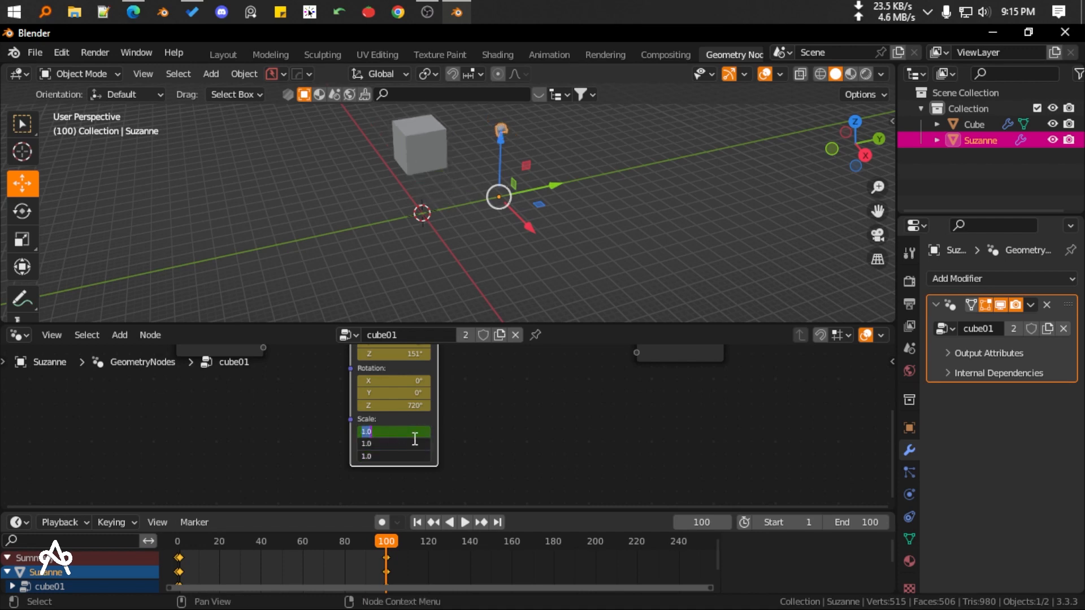
text(1.2)
key(Return)
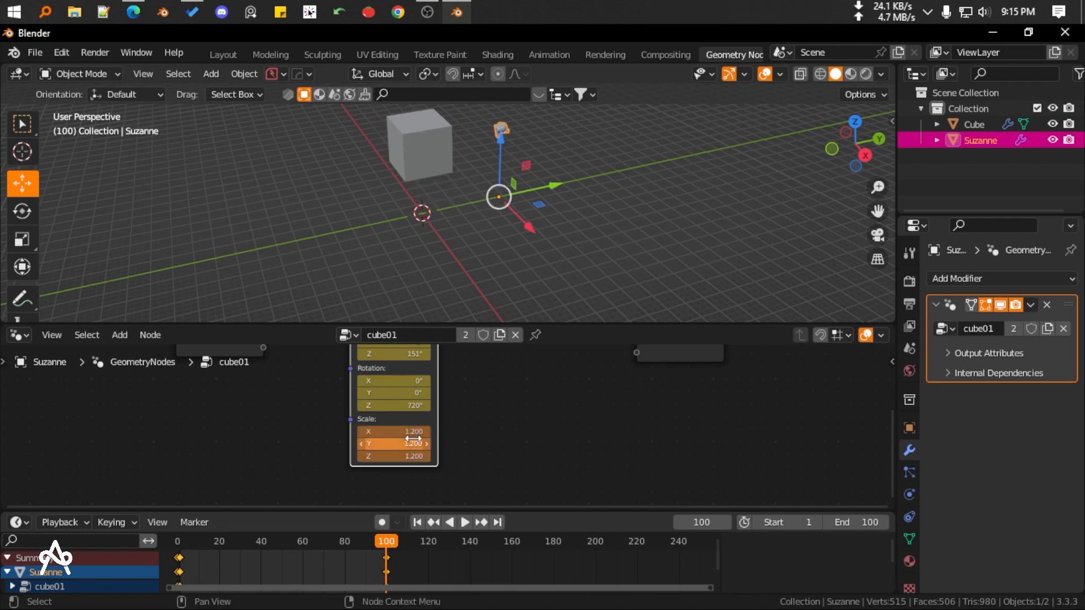
Set the Transform node's Scale X, Y and Z to 1.56 and insert keyframes for them at frame 100
click(413, 441)
text(1.3)
key(Return)
drag(398, 431, 399, 456)
text(1.56)
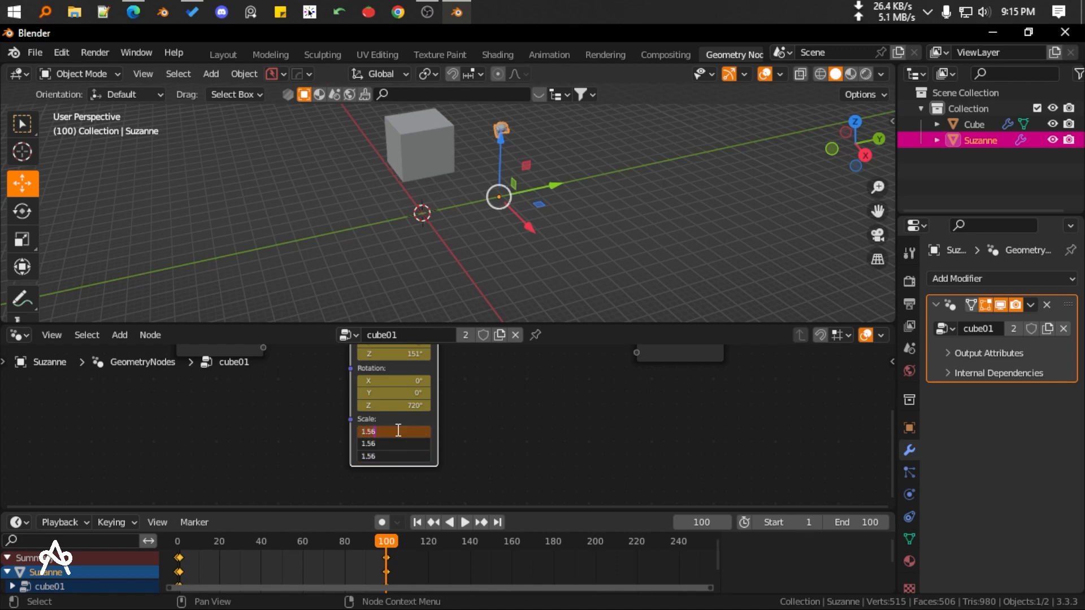
key(Return)
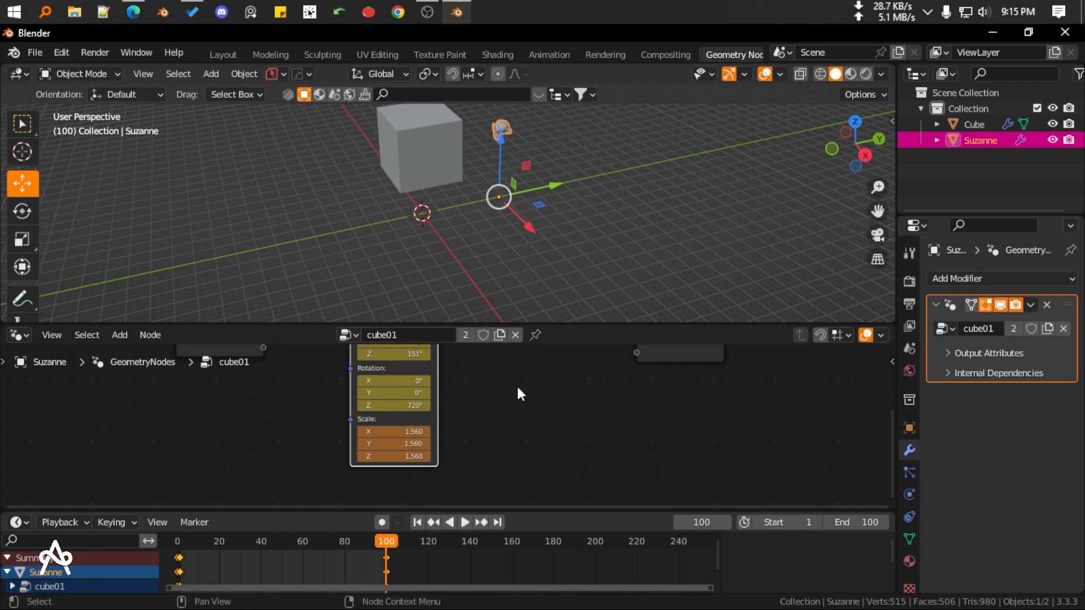
right_click(404, 444)
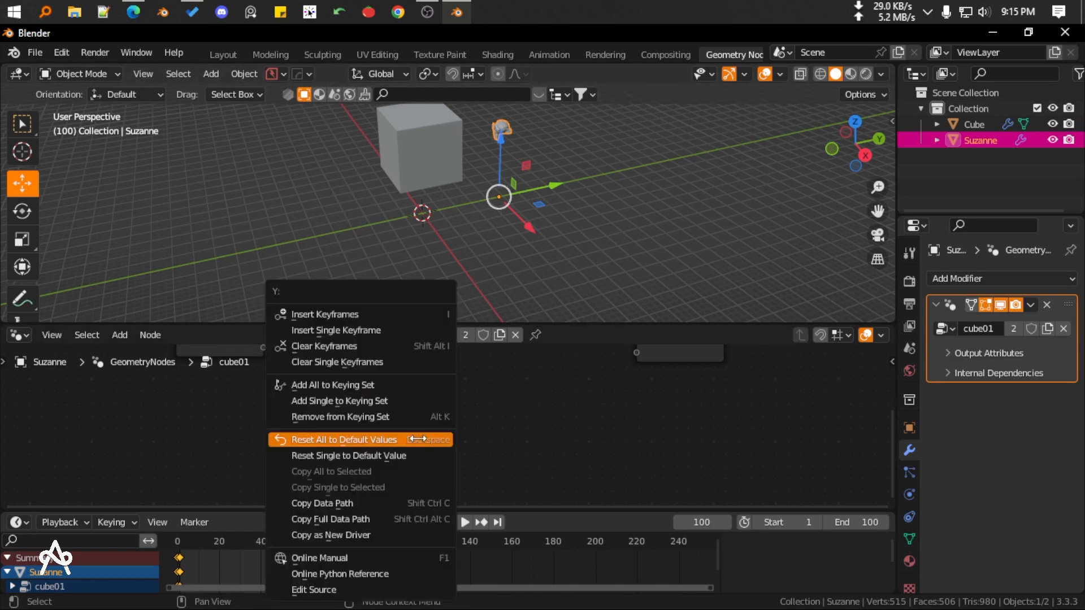
click(356, 315)
Return to frame 1, enlarge the 3D viewport and play the animation to review the scaling
click(418, 523)
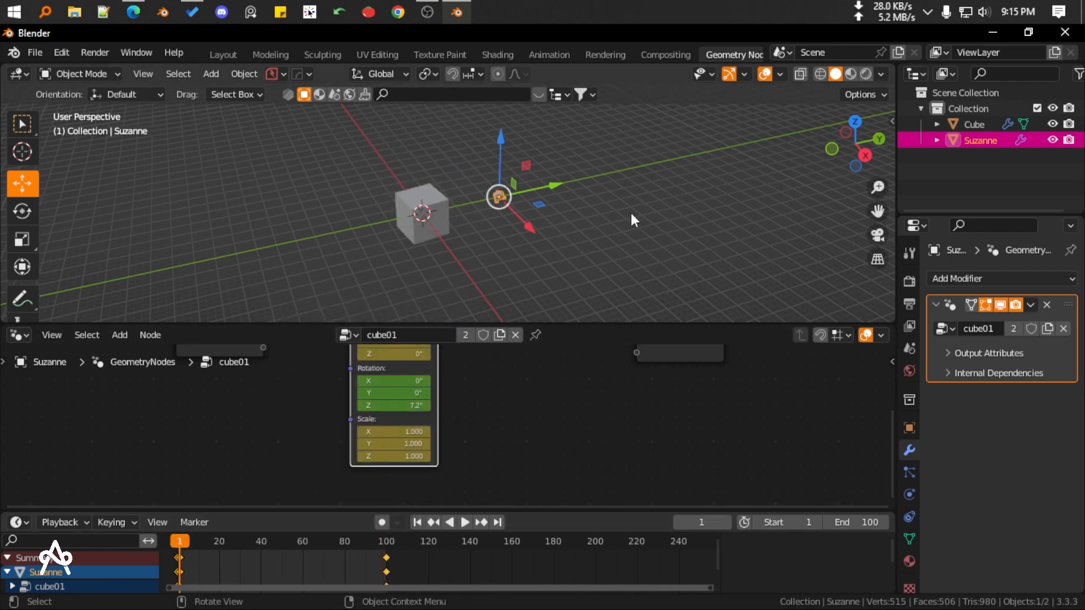
drag(609, 325, 603, 456)
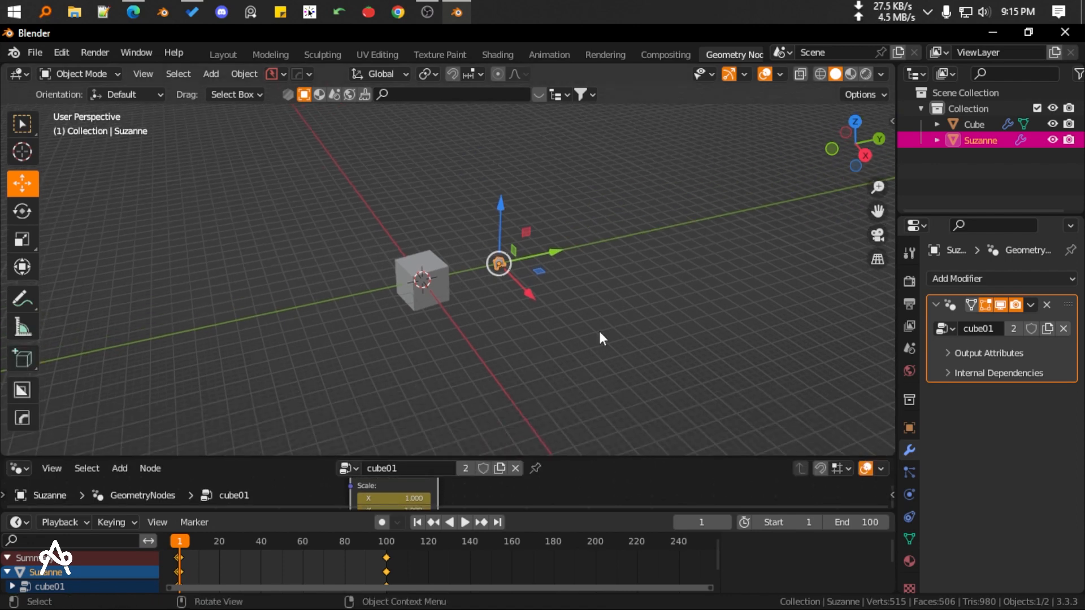
key(space)
middle_drag(535, 266, 556, 226)
scroll(542, 249, down, 6)
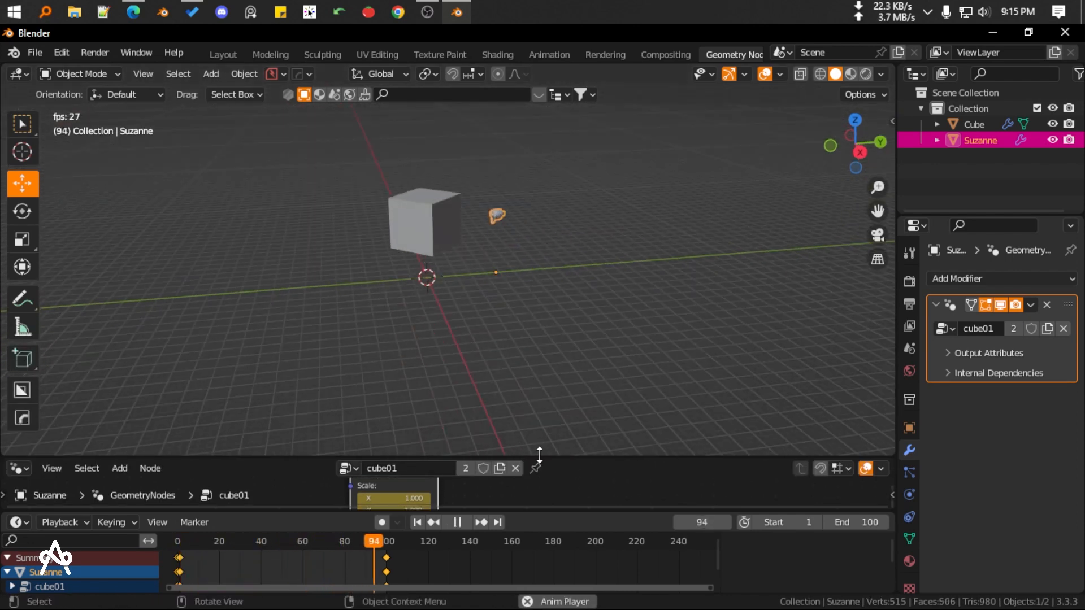
Select the cube, unlink the cube01 node tree from its Geometry Nodes modifier, and stop the playback
drag(558, 456, 556, 277)
click(425, 189)
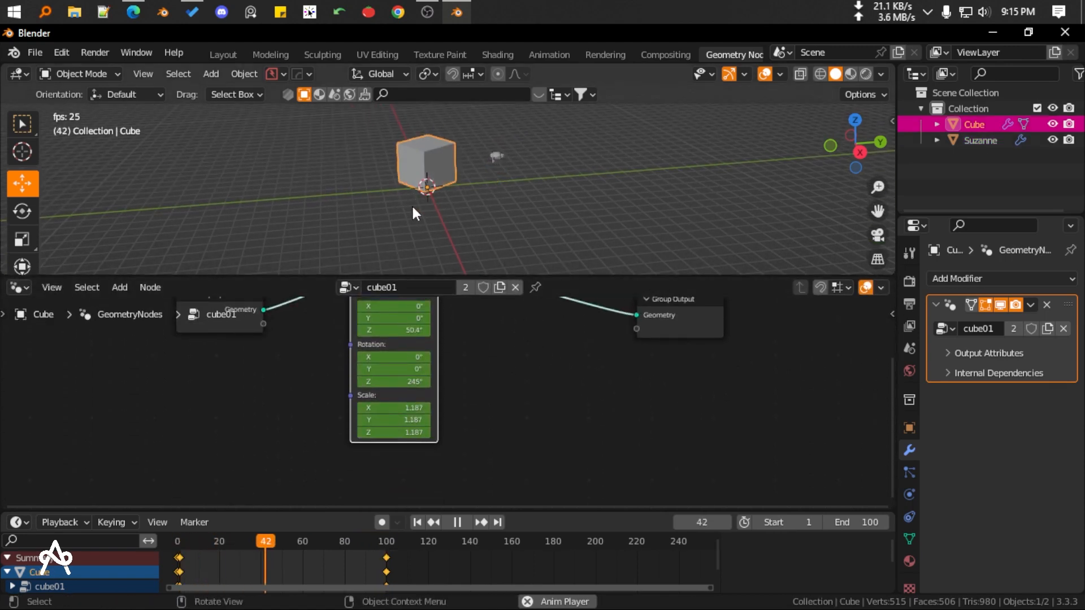
key(Home)
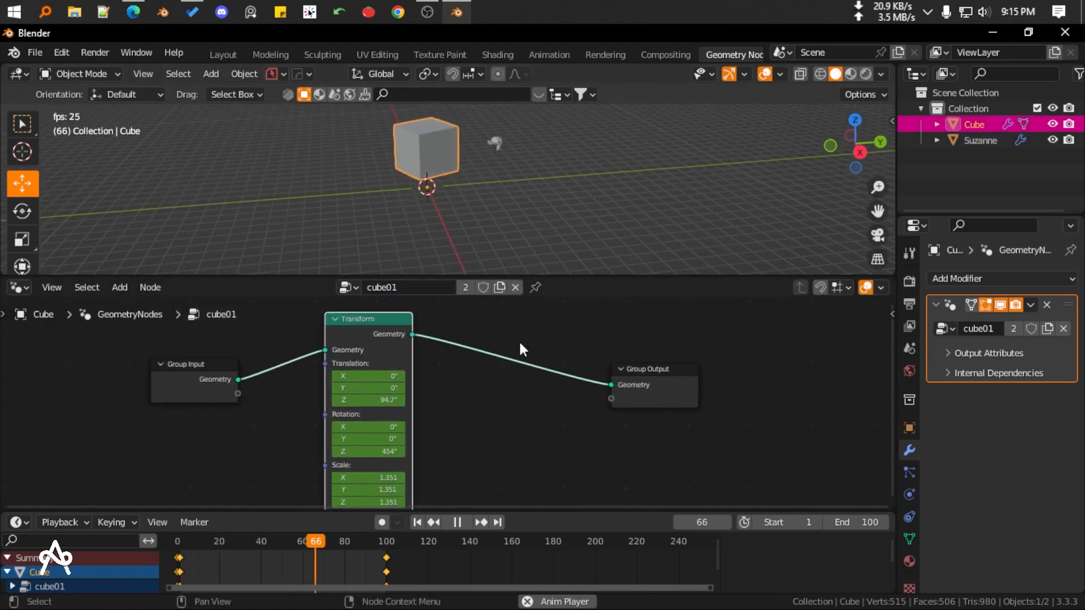
click(516, 287)
middle_drag(537, 242, 574, 310)
drag(586, 277, 585, 387)
scroll(486, 266, up, 3)
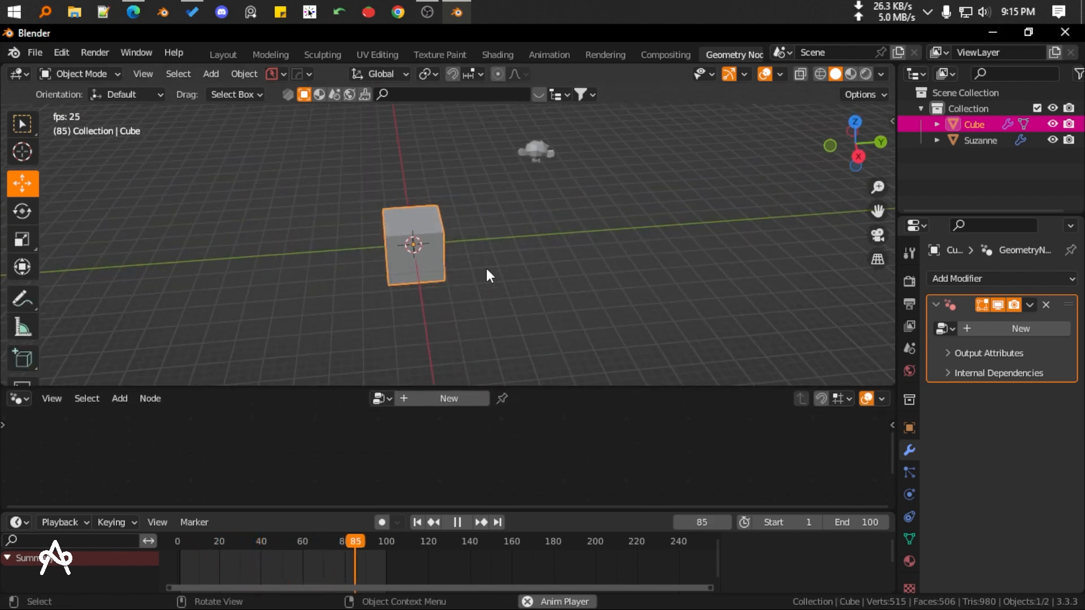
key(space)
Flatten the cube by scaling it along Z to about 0.128 and enter Edit Mode
middle_drag(420, 263, 454, 258)
key(s)
key(z)
click(434, 241)
key(Tab)
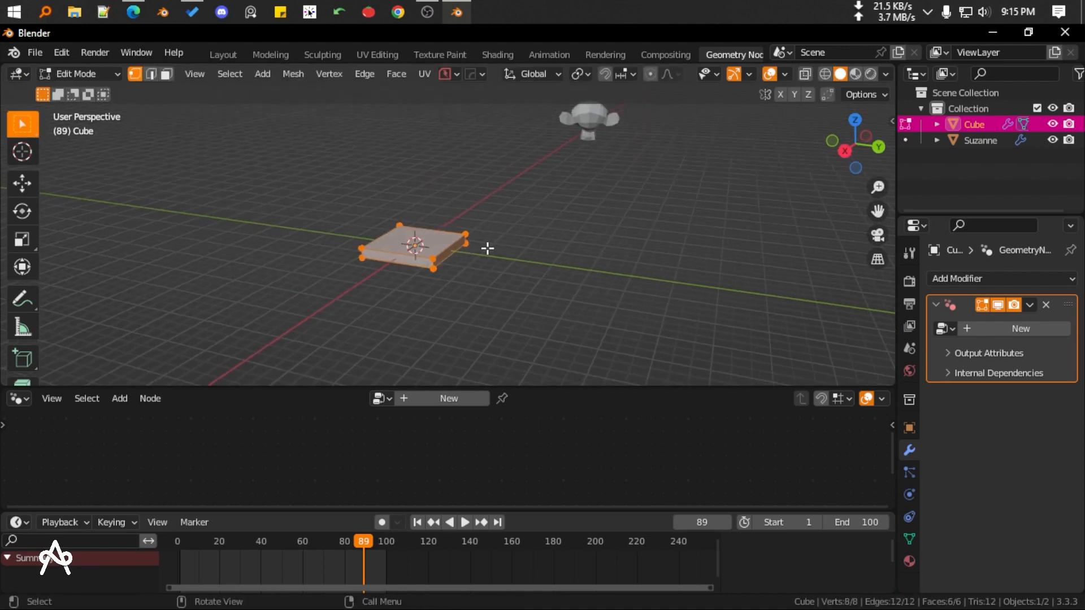
key(ctrl+b)
key(Escape)
key(ctrl+b)
key(Escape)
Inset the flattened cube's top face, extrude it upward into a tall column, and return to Object Mode
key(3)
click(432, 242)
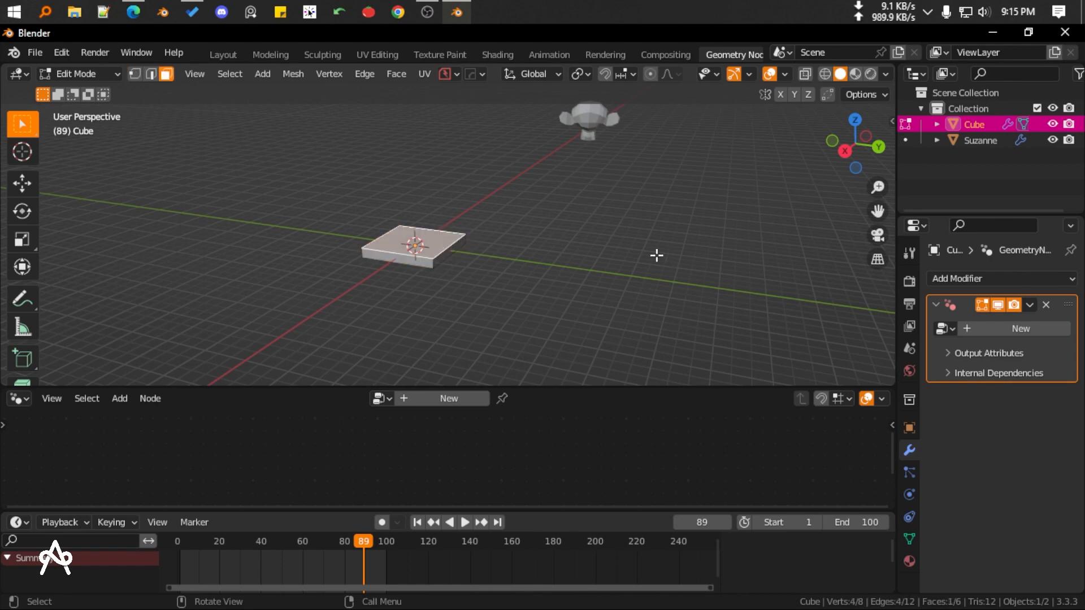
key(i)
click(637, 250)
key(e)
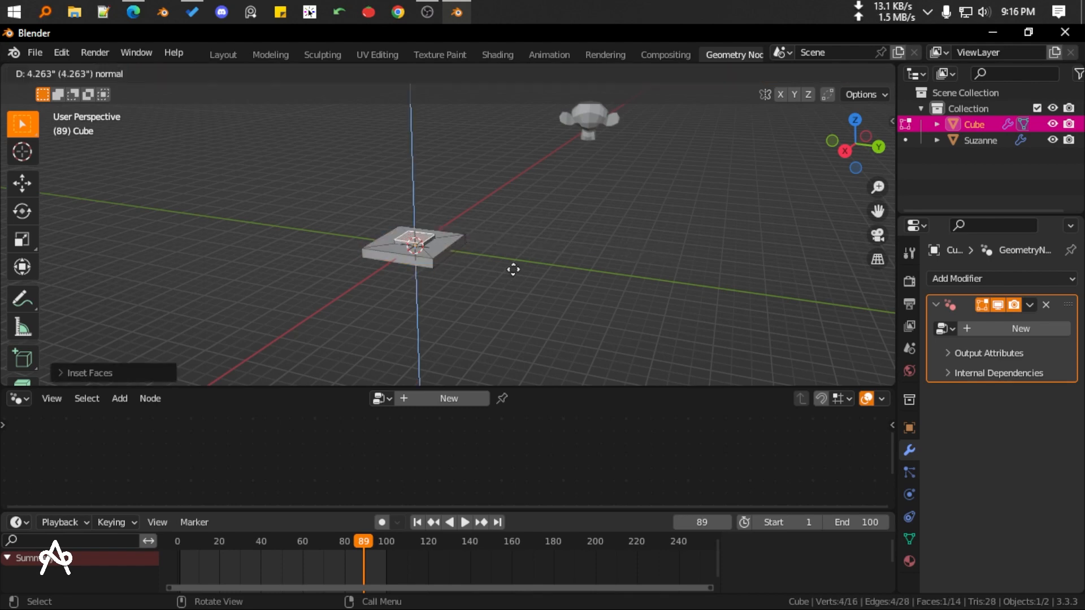
click(519, 207)
middle_drag(450, 252, 510, 267)
key(Tab)
click(513, 254)
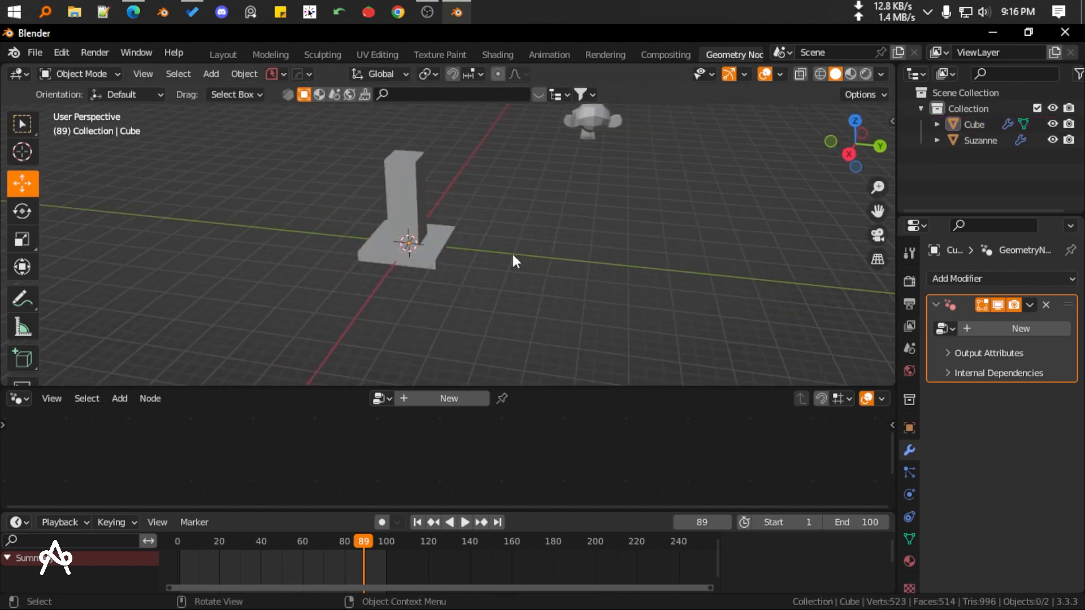
Select the reshaped cube and assign the existing cube01 node tree to its Geometry Nodes modifier
click(404, 208)
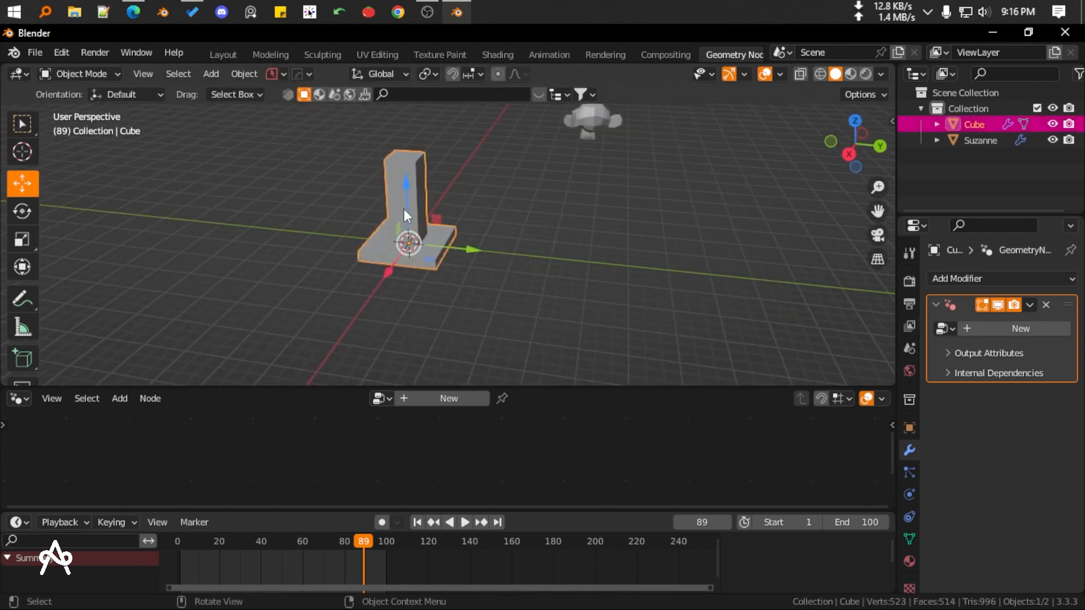
click(949, 328)
click(788, 352)
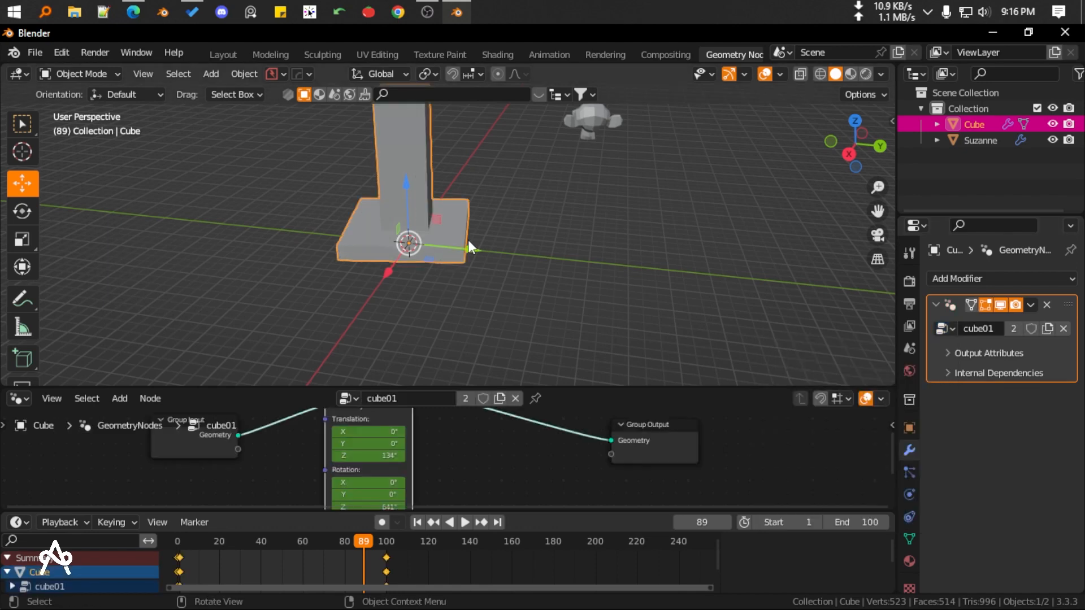
Play the animation from frame 1 in an enlarged viewport with the reshaped cube, then stop and return to frame 1
click(419, 521)
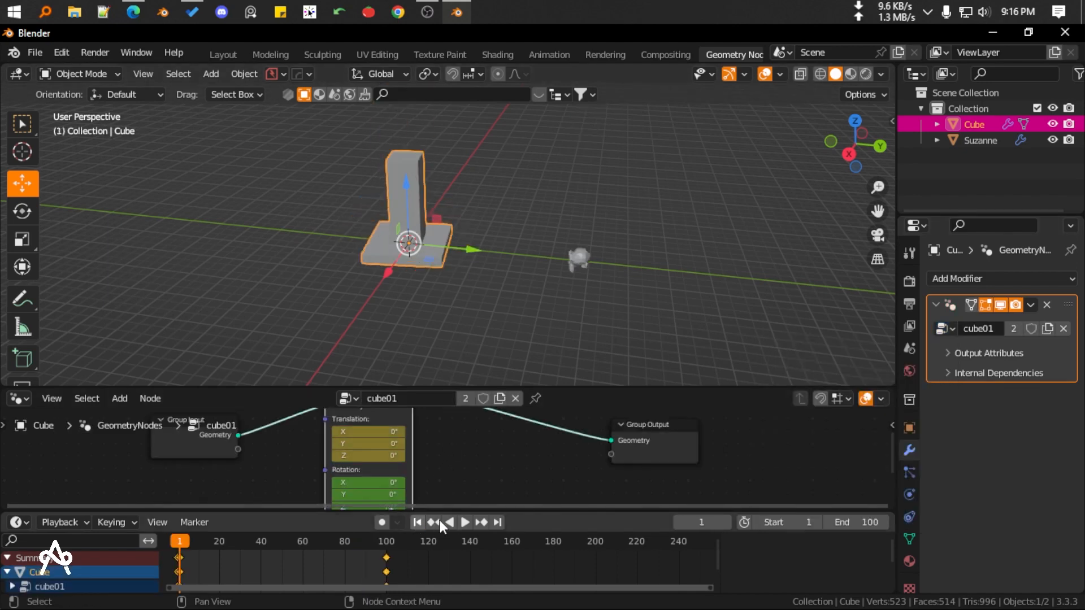
click(464, 521)
drag(591, 389, 589, 474)
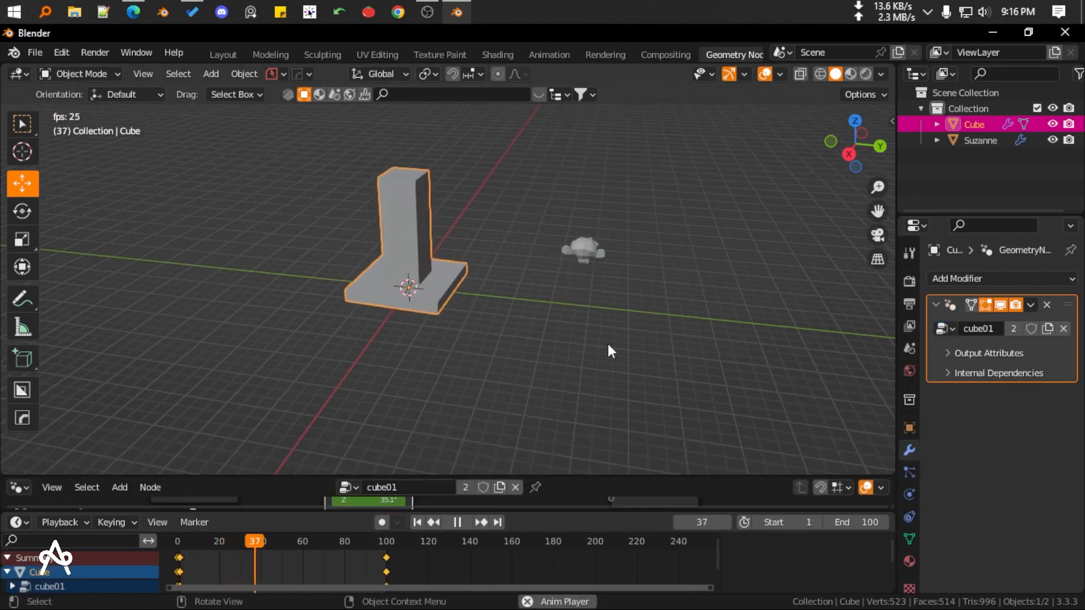
drag(518, 509, 518, 574)
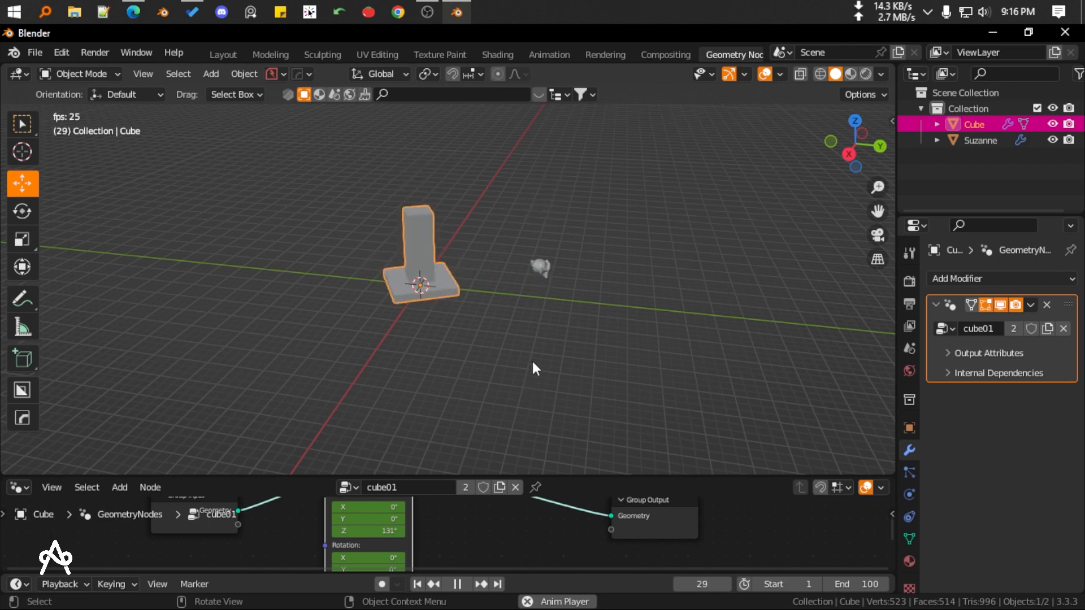
key(space)
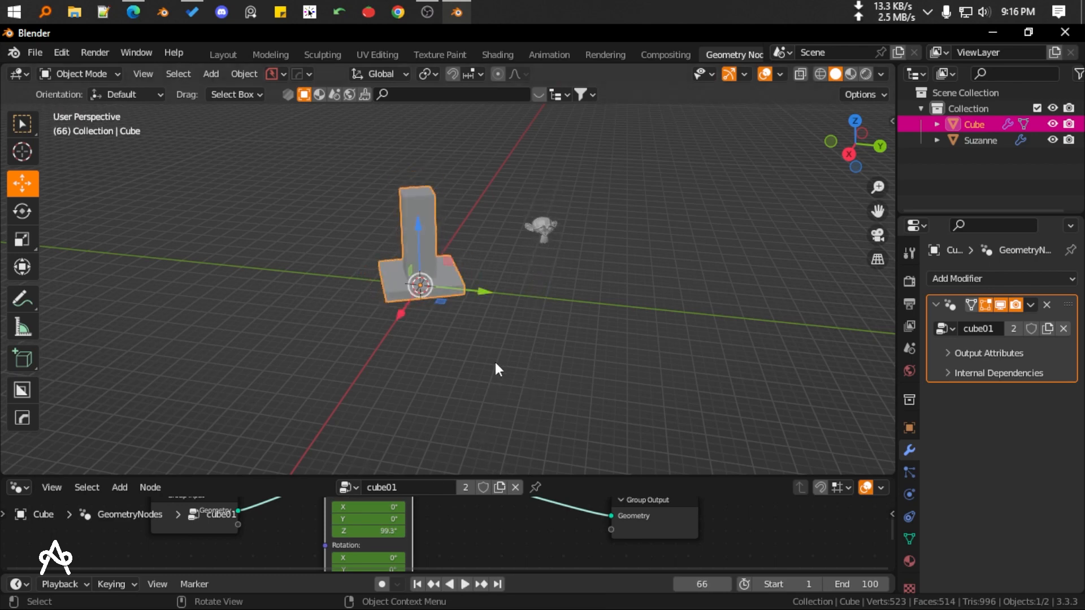
click(417, 583)
click(457, 307)
key(ctrl+z)
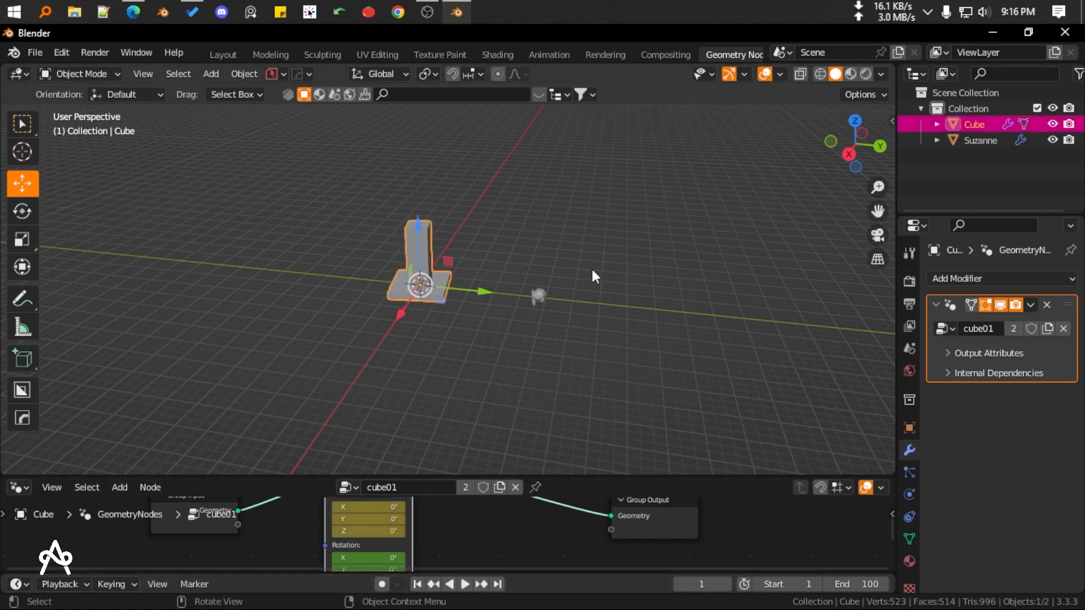
Show the cube's object transform properties, enlarge the node editor area and frame all nodes of cube01
click(909, 428)
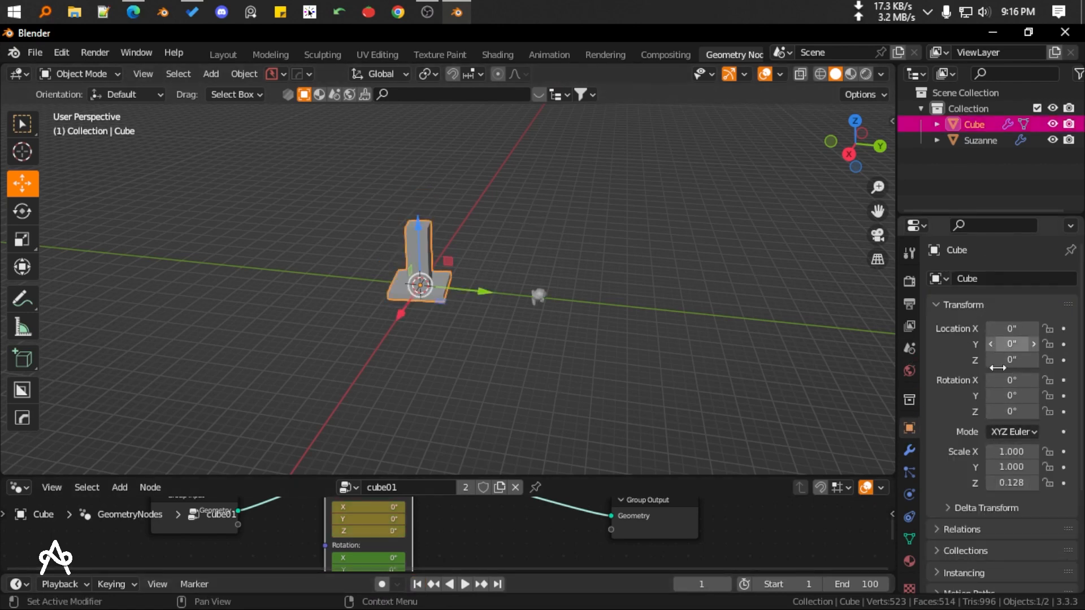
drag(727, 476, 731, 320)
drag(176, 405, 632, 573)
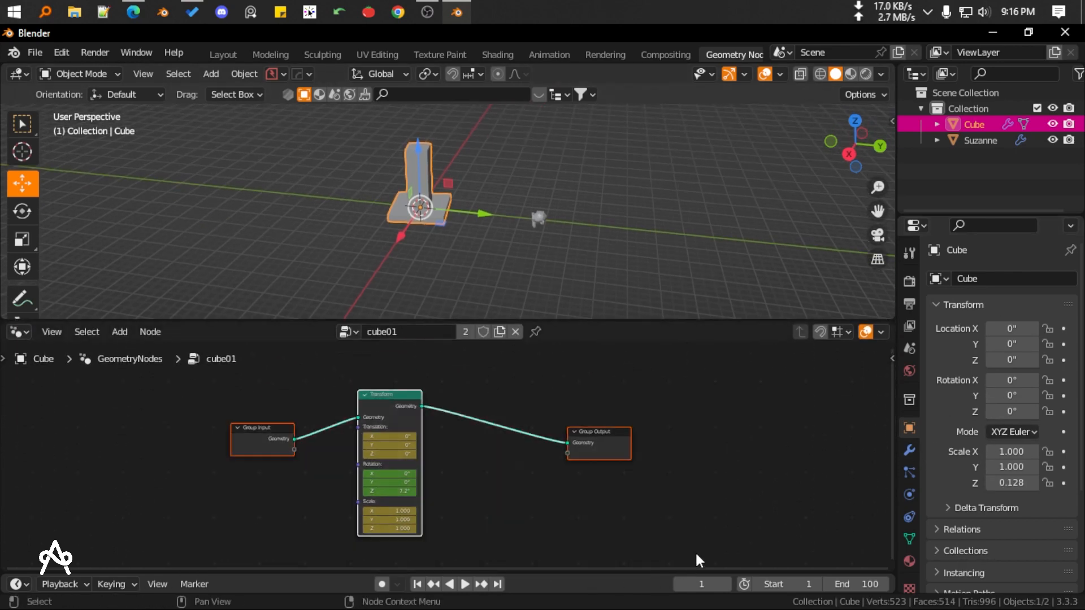
key(Home)
Move the Group Input node up level with the Transform node's Geometry input and back down
click(218, 419)
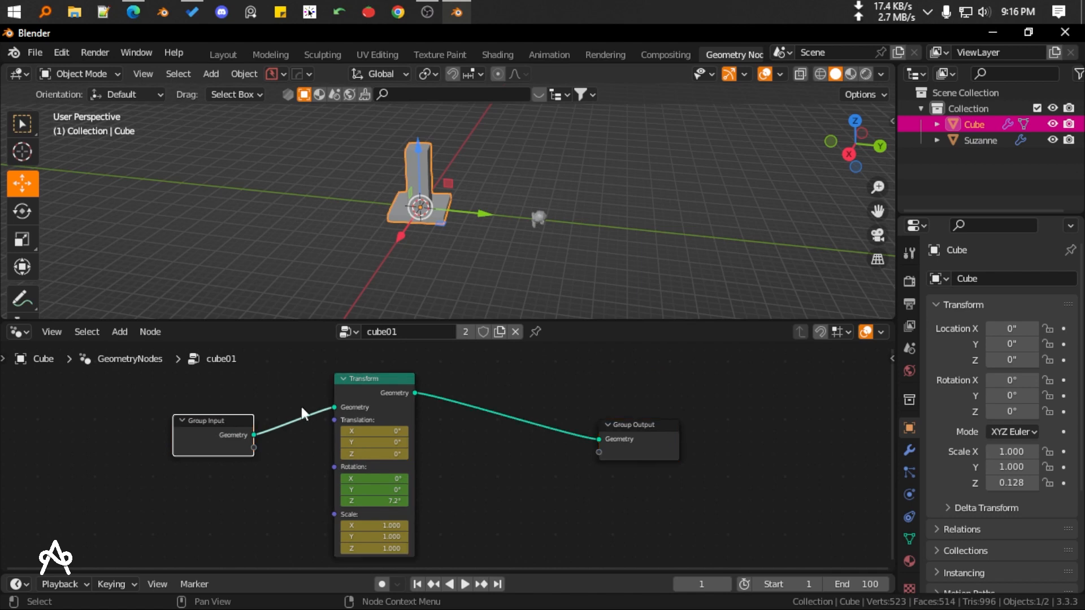
drag(210, 435, 212, 411)
scroll(331, 406, down, 1)
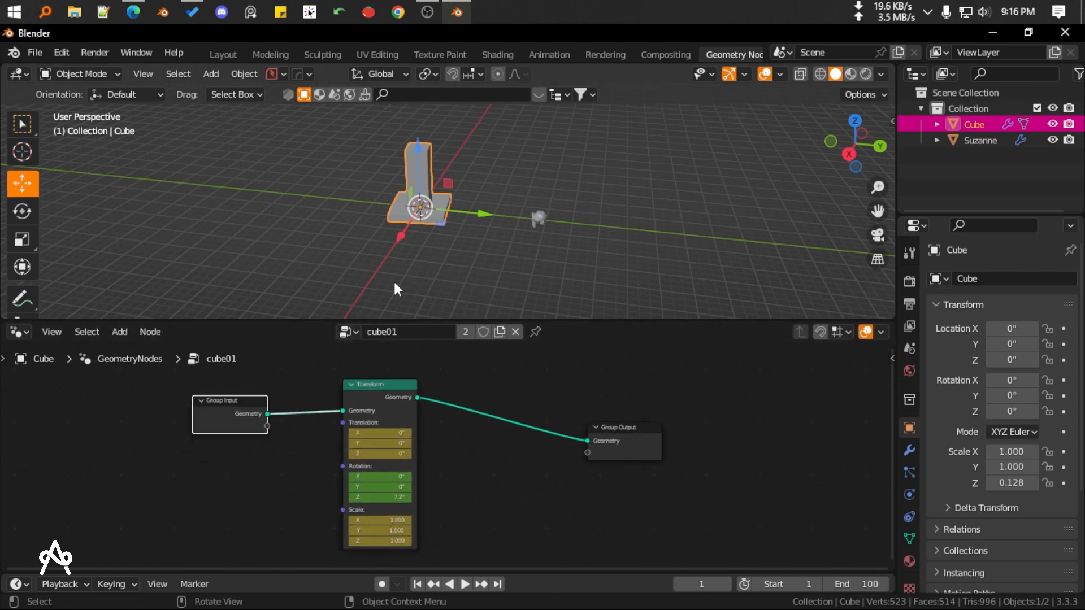
drag(226, 421, 217, 445)
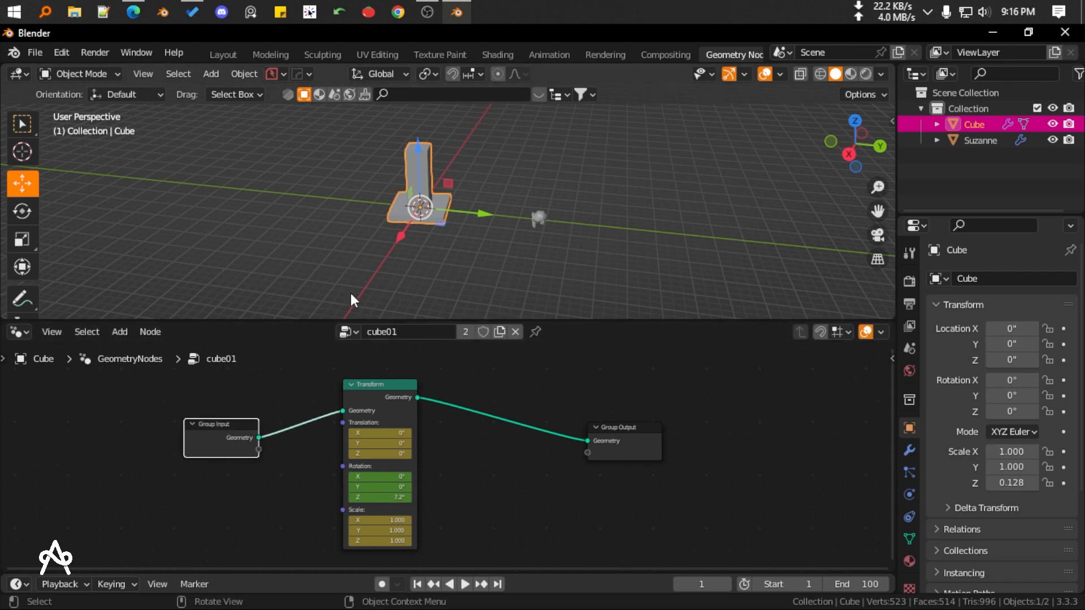